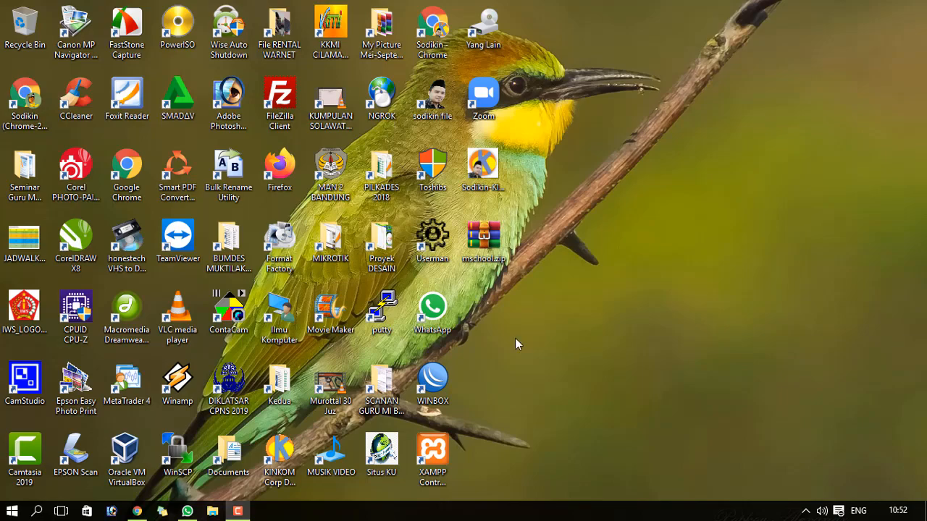
- Restore Chrome from the Downloads page and switch to the KINKOM WEBHOSTING tab
click(143, 512)
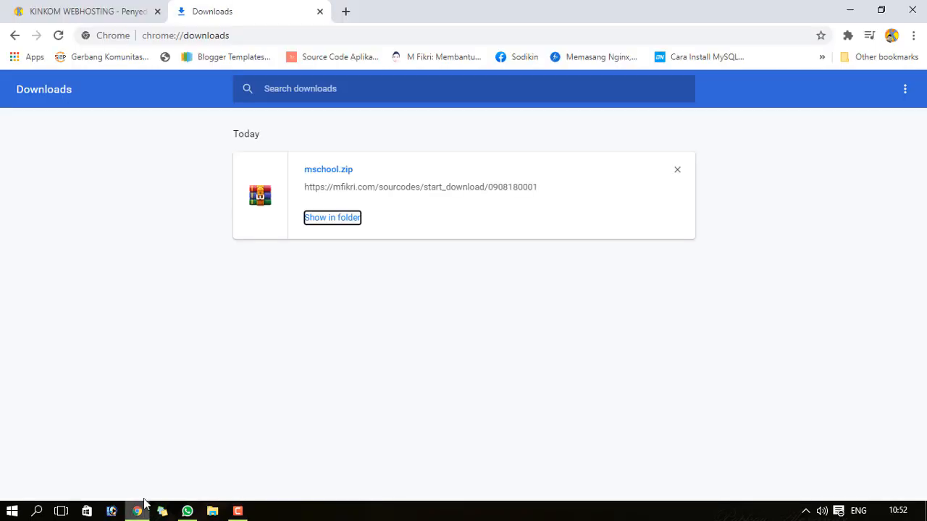
click(72, 11)
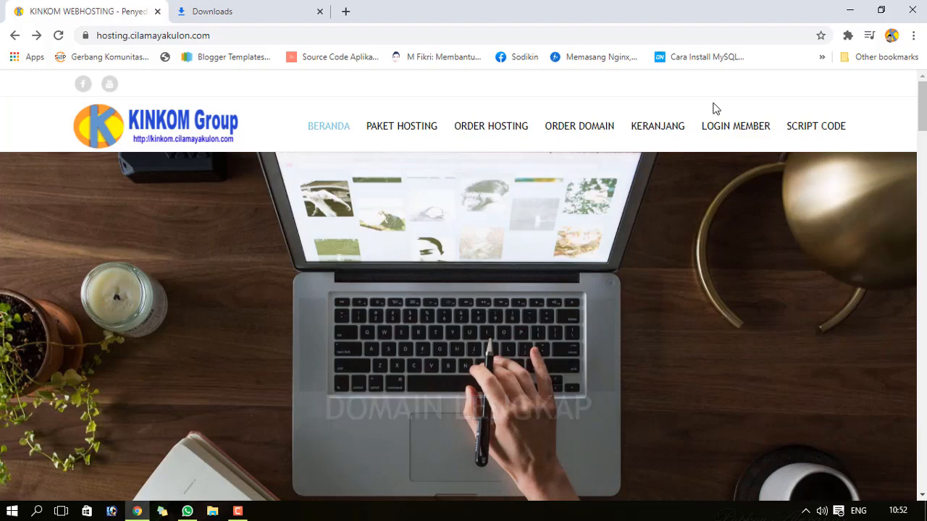
- Open the Kinkom member area and log out of the current account
click(724, 136)
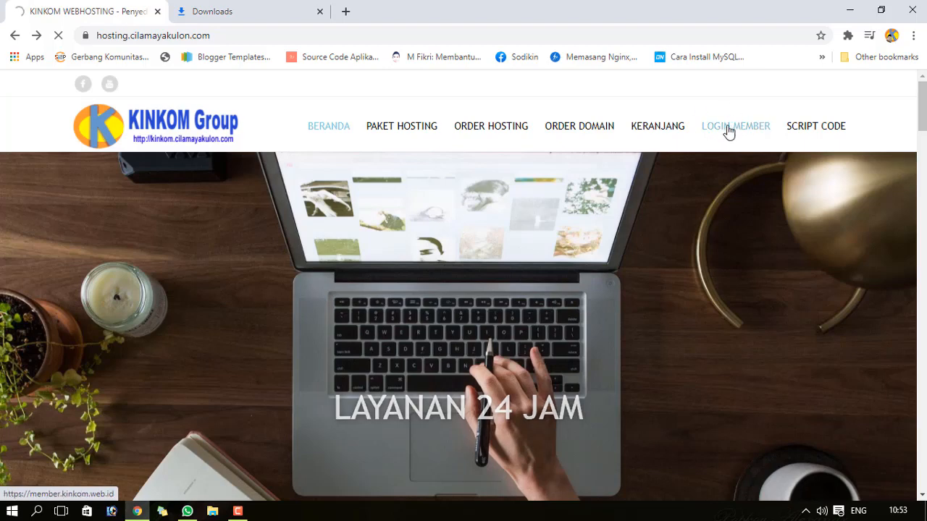
click(729, 134)
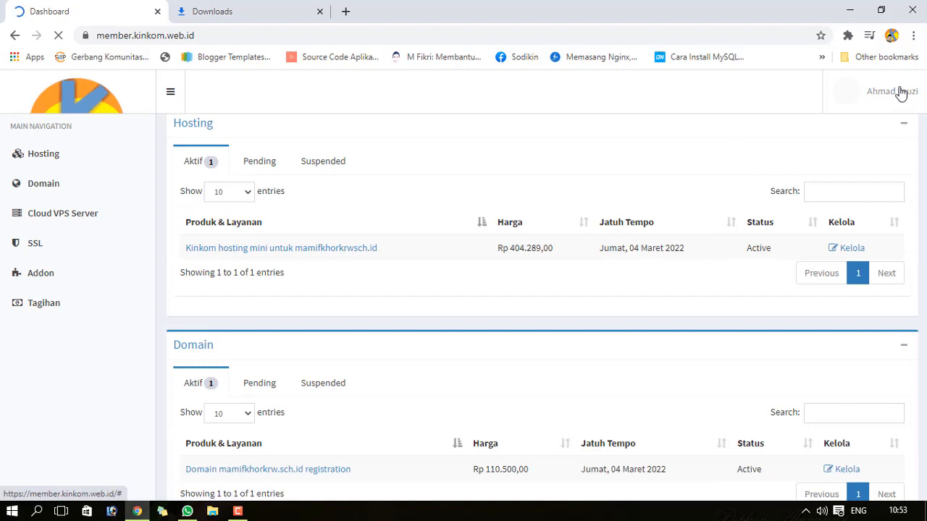
click(900, 92)
click(875, 256)
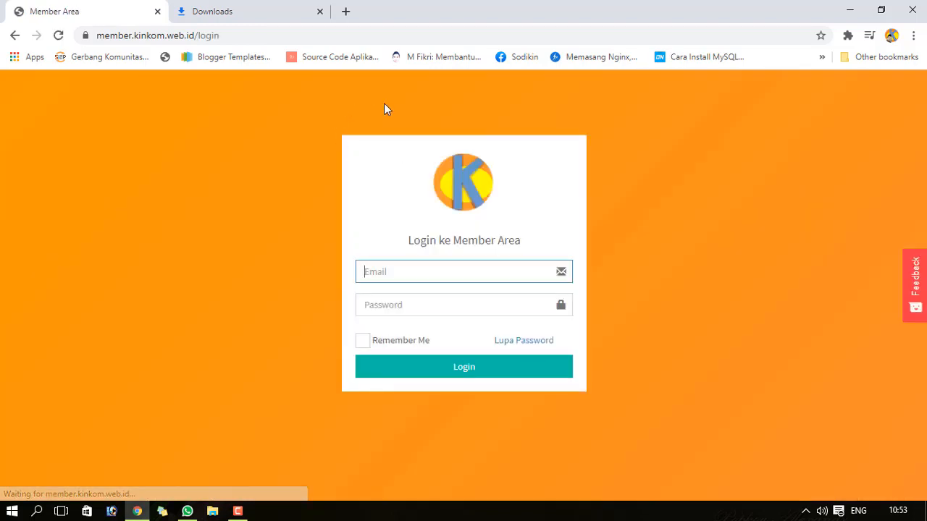
- Sign back in using the saved client account's email address and password
click(390, 269)
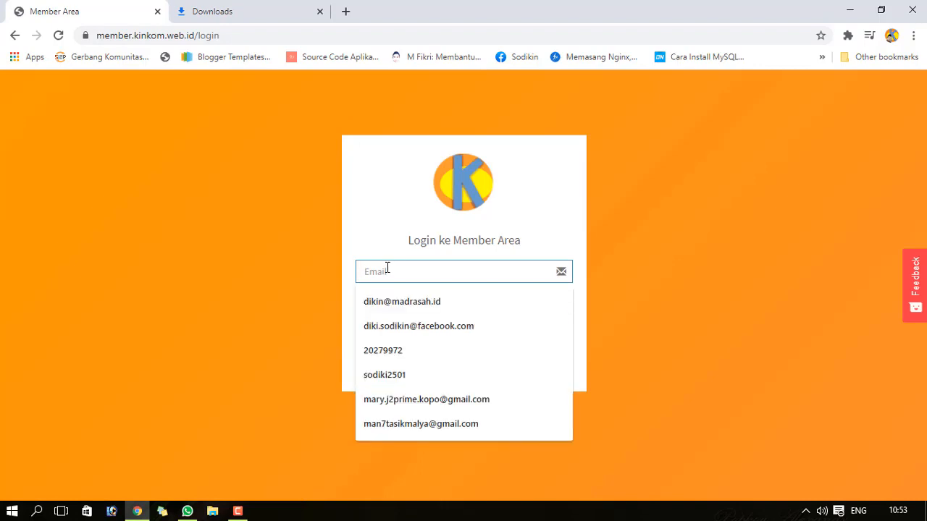
text(ma)
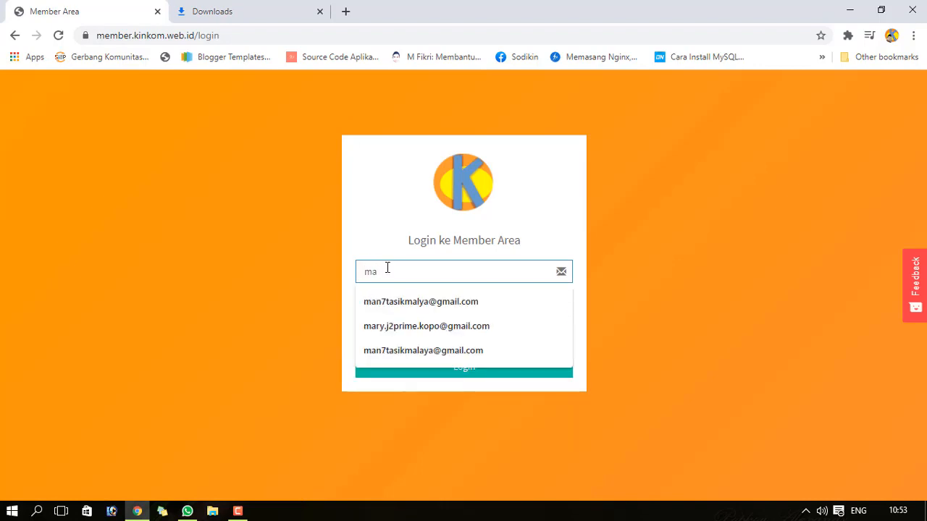
key(BackSpace)
text(i)
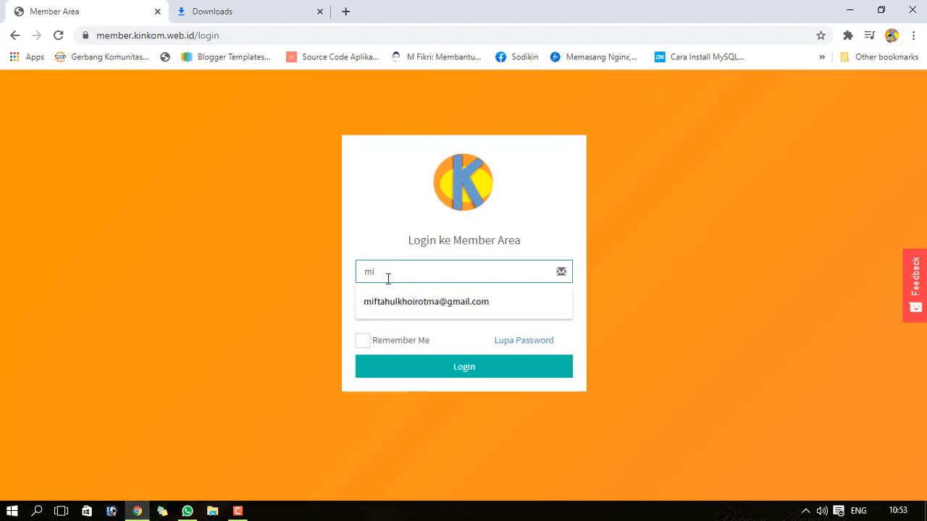
click(395, 309)
click(368, 312)
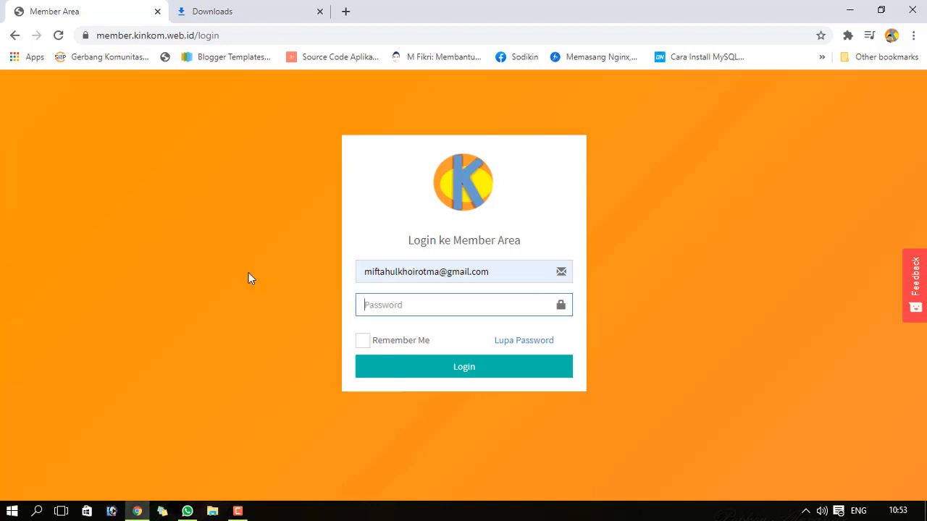
text(•••••••••)
click(410, 366)
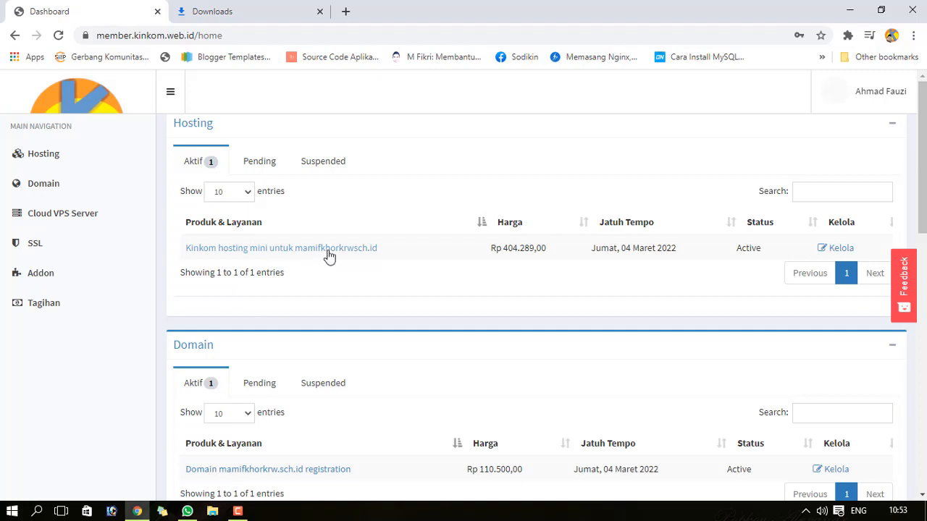
click(877, 96)
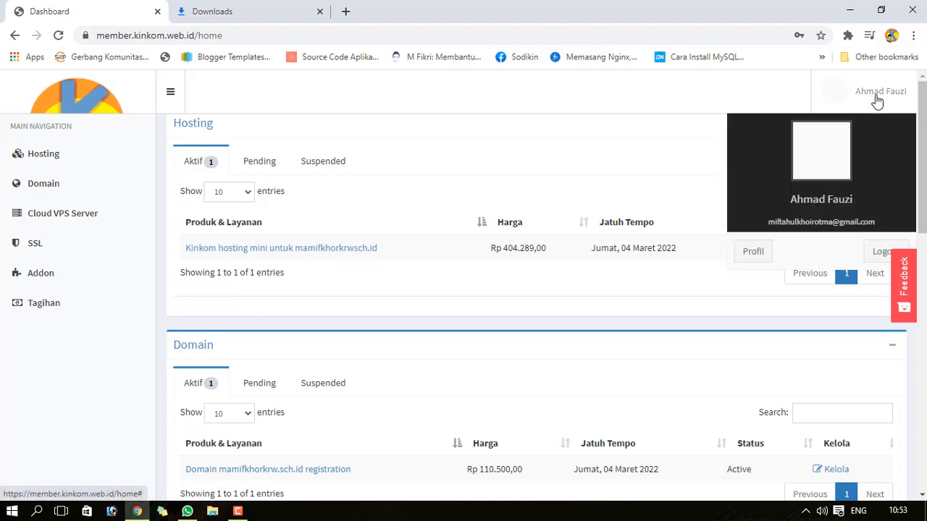
click(877, 99)
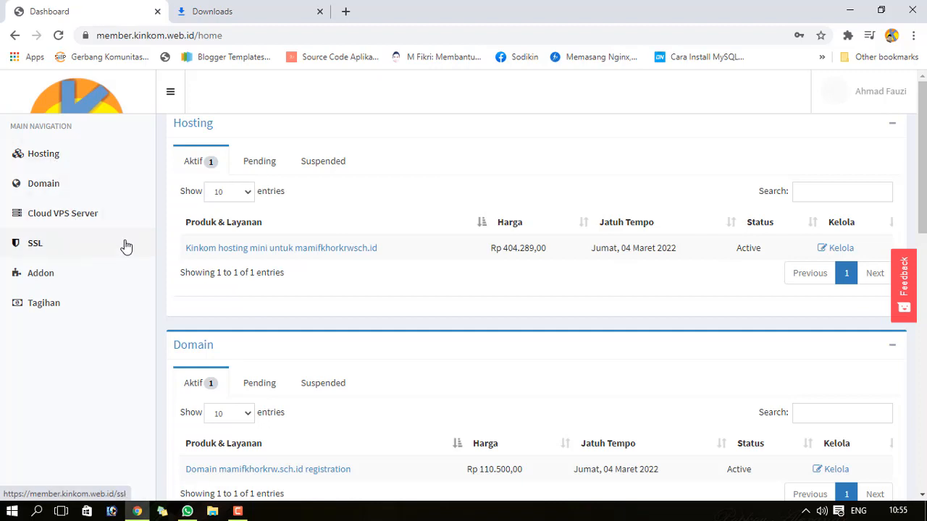
mouse_move(924, 139)
mouse_down()
mouse_move(924, 398)
mouse_move(916, 131)
mouse_up()
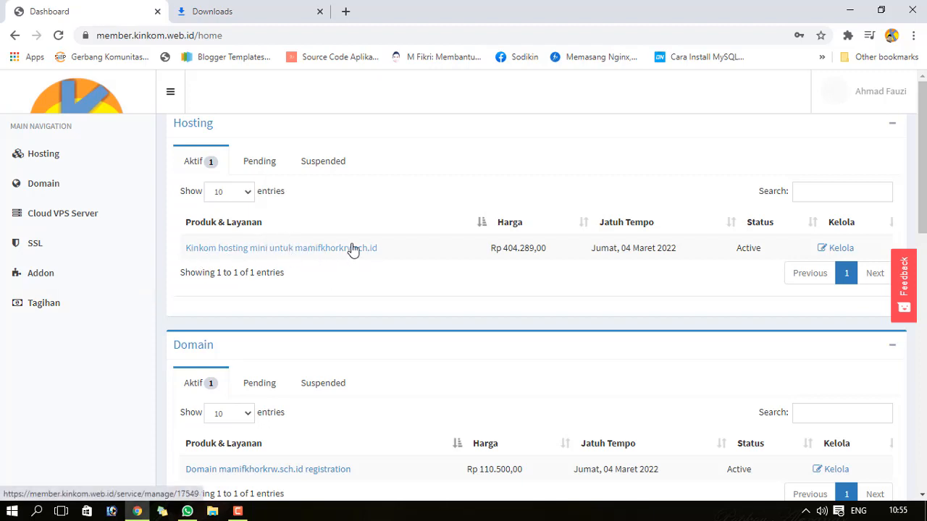
- Open the hosting package's Kelola page and jump into its cPanel
click(837, 250)
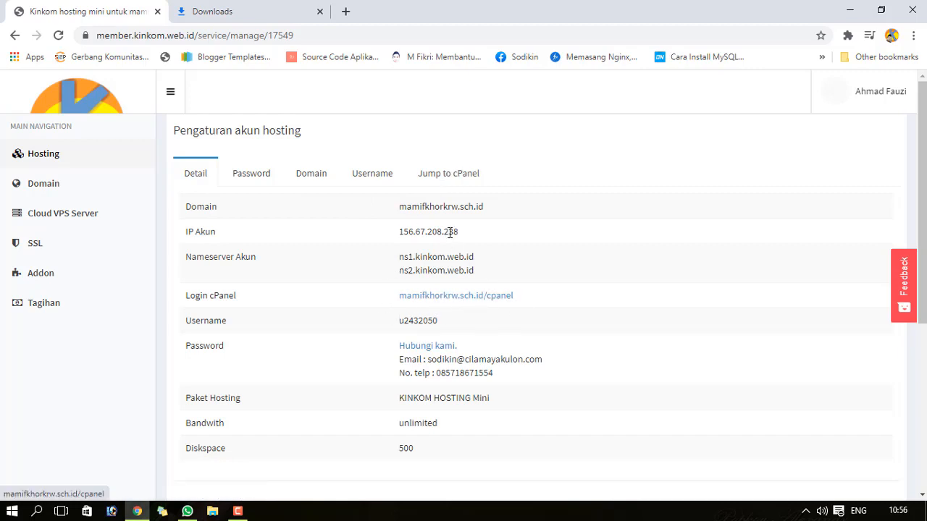
click(452, 178)
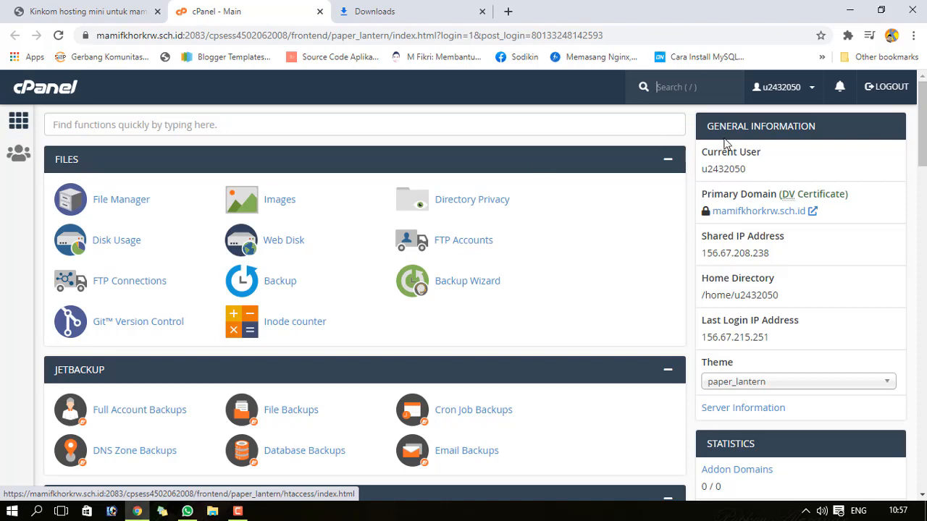
- Look over cPanel's Databases section, then minimise Chrome to reveal the desktop
mouse_move(923, 120)
mouse_down()
mouse_move(922, 131)
mouse_move(923, 119)
mouse_up()
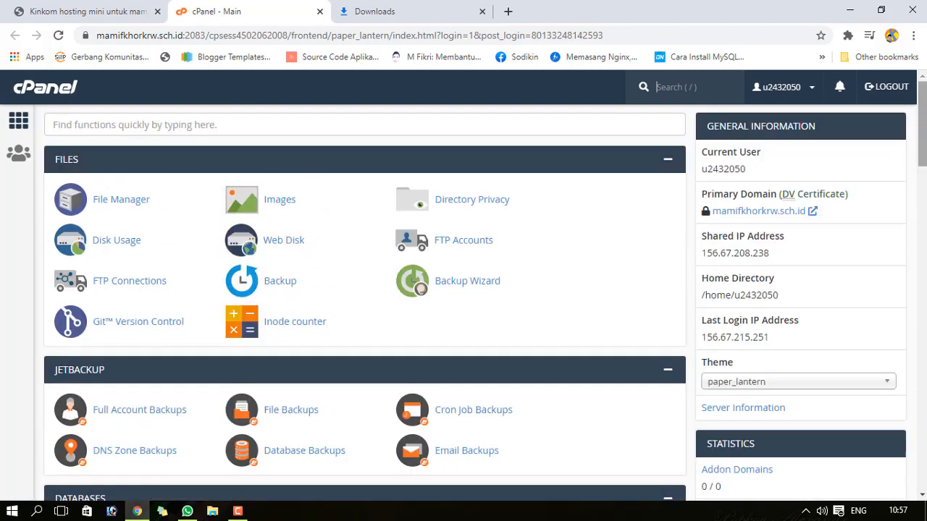
scroll(442, 131, down, 2)
scroll(442, 130, up, 2)
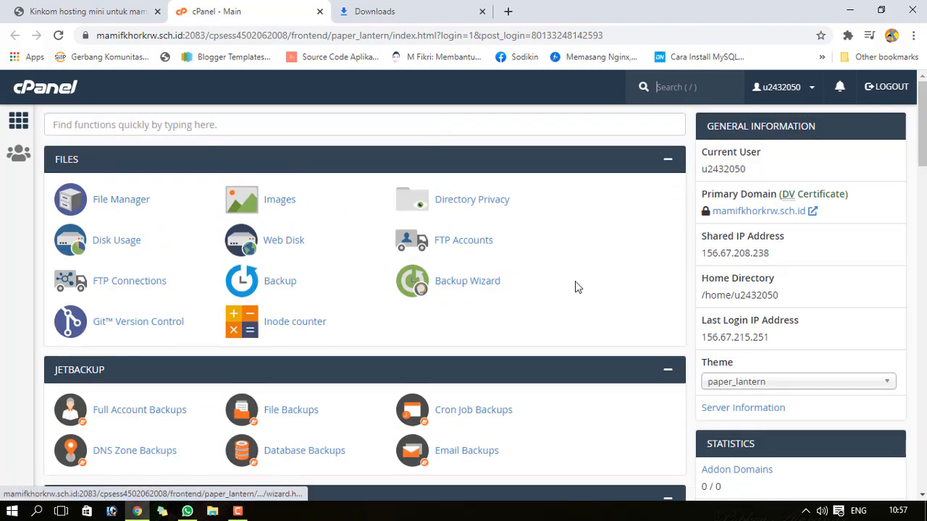
scroll(221, 346, down, 3)
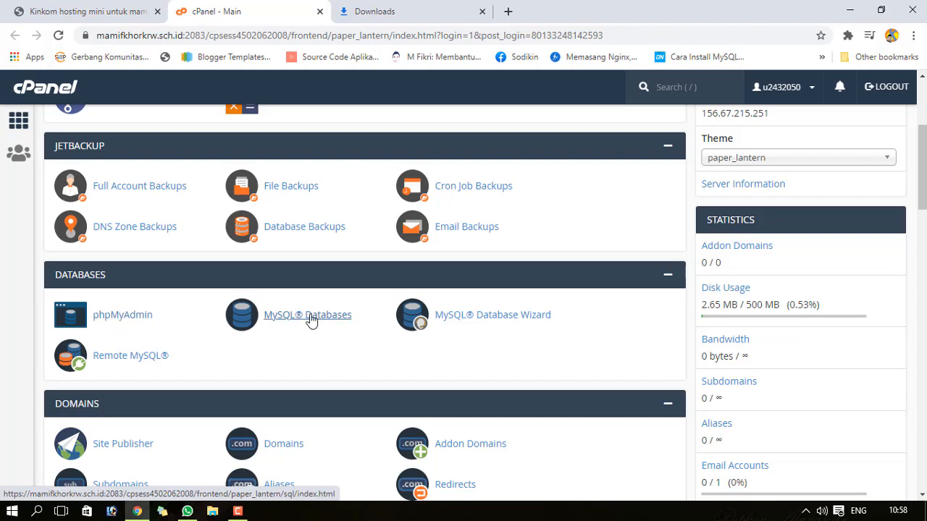
scroll(373, 238, up, 5)
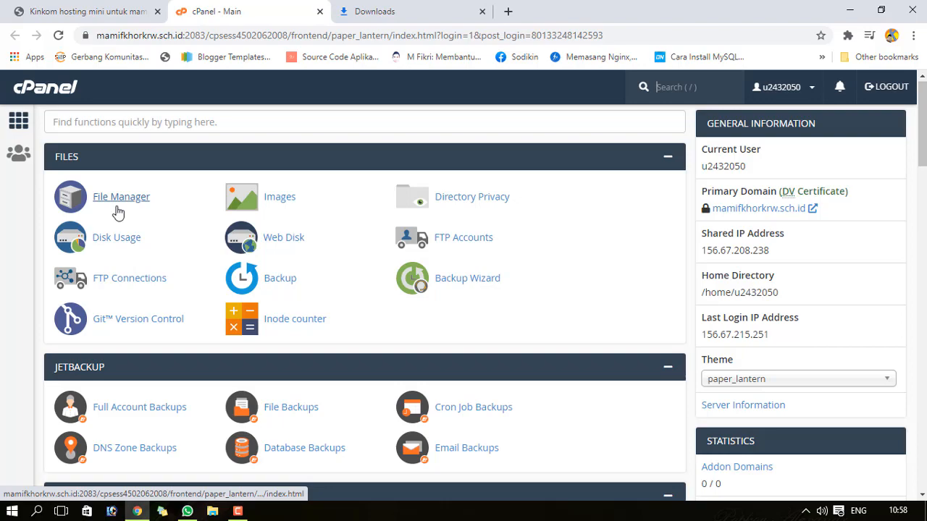
click(844, 9)
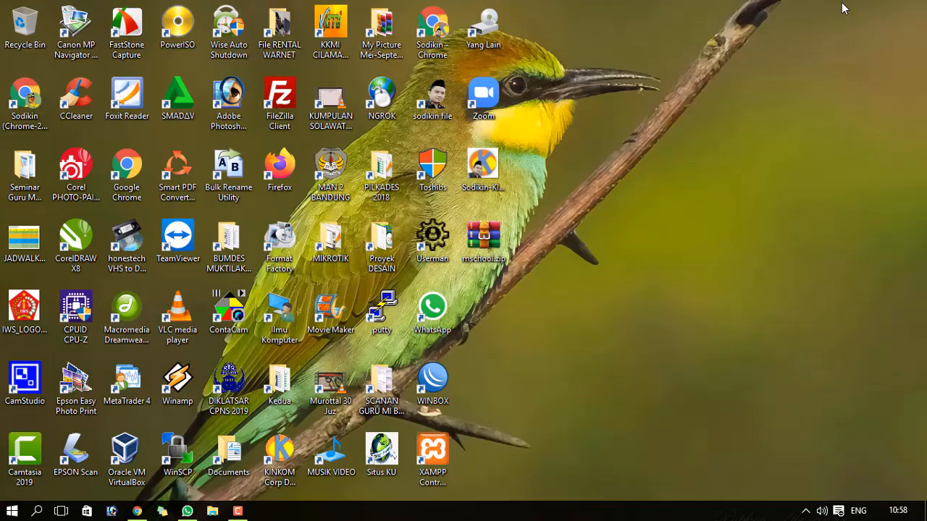
- Inspect the mschool folder inside mschool.zip in WinRAR, then close it and right-click the archive
right_click(479, 242)
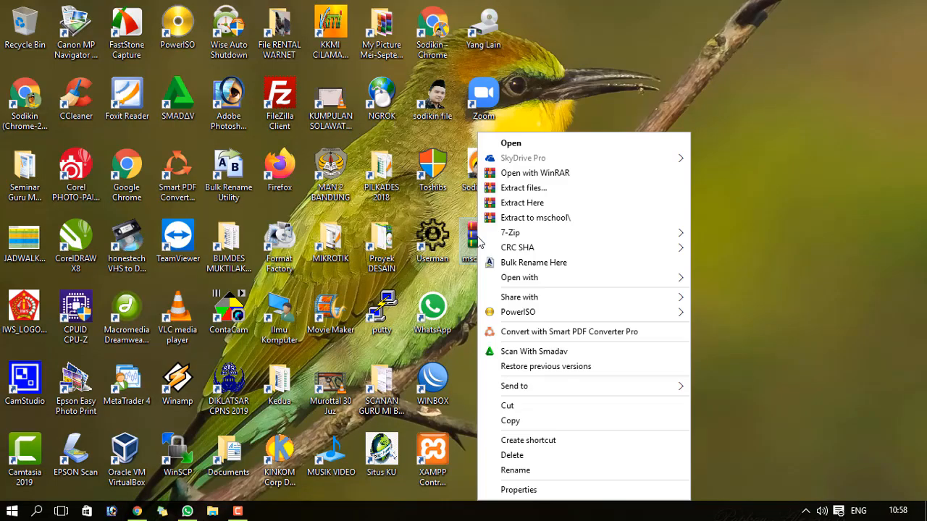
click(724, 117)
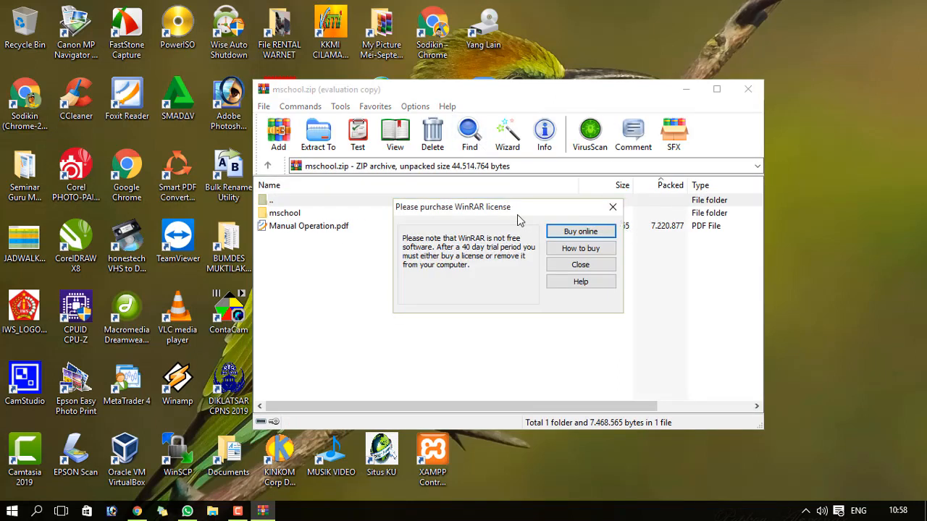
click(612, 207)
click(292, 226)
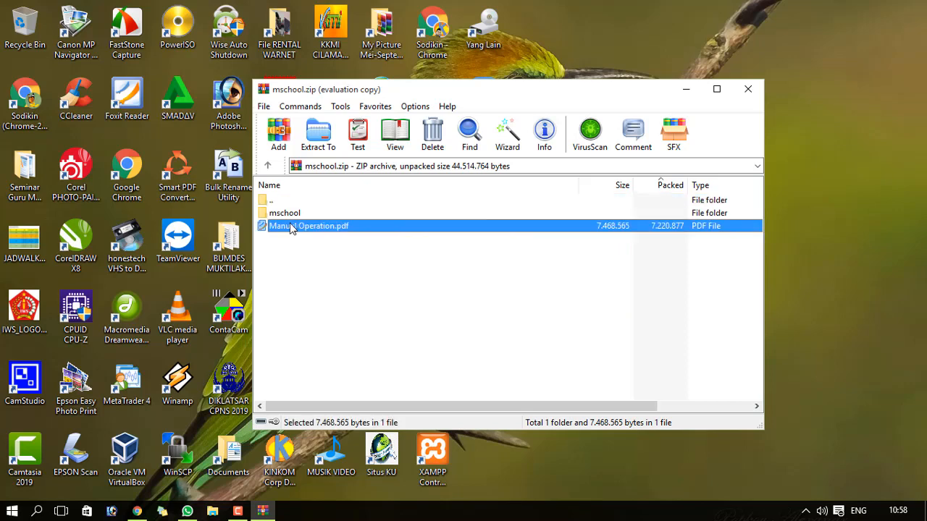
click(281, 213)
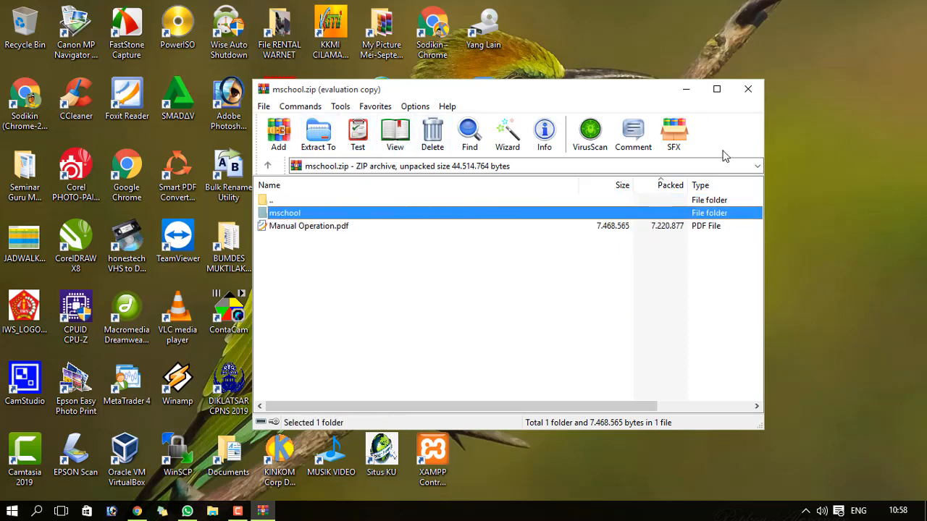
click(748, 88)
right_click(482, 242)
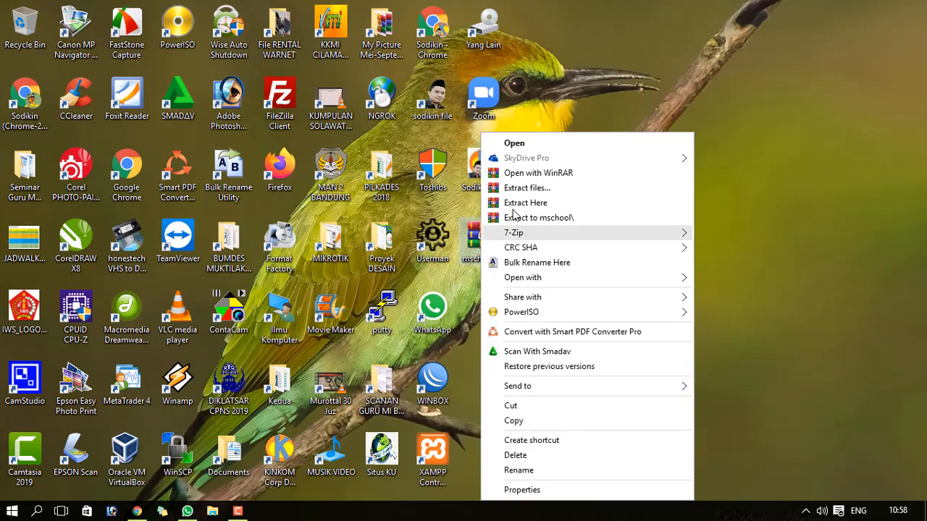
- Extract mschool.zip onto the desktop, tidy the icons and select the new mschool folder
click(535, 202)
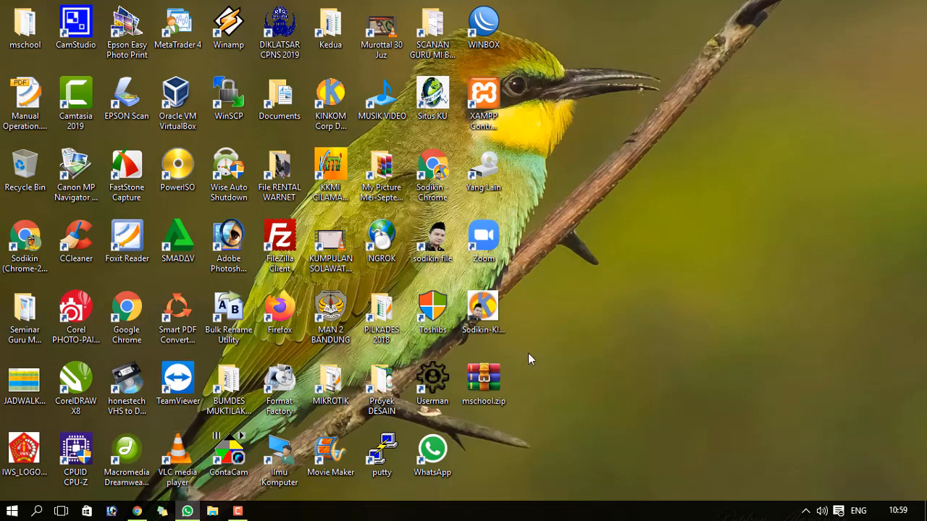
drag(493, 382, 435, 383)
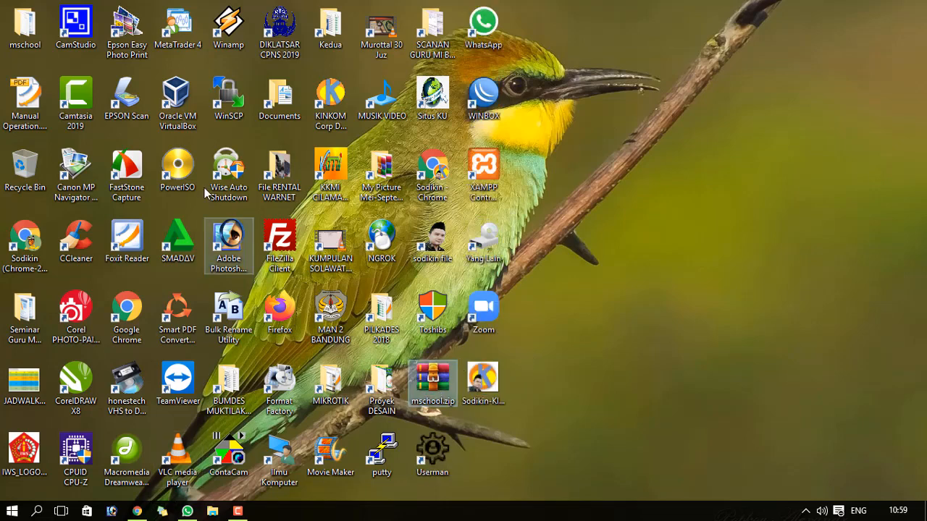
click(31, 45)
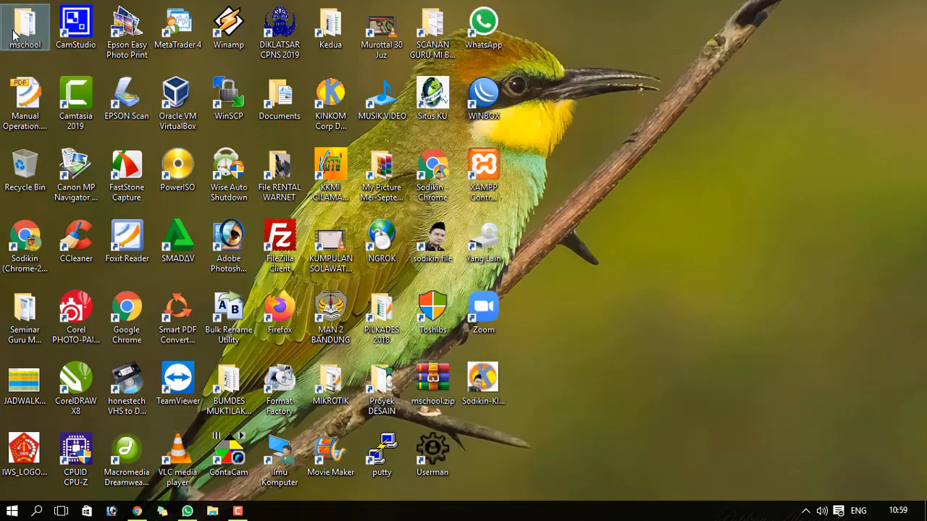
- Browse the extracted mschool folder and inspect db_websekolah.sql (39 KB), then return to cPanel
double_click(16, 36)
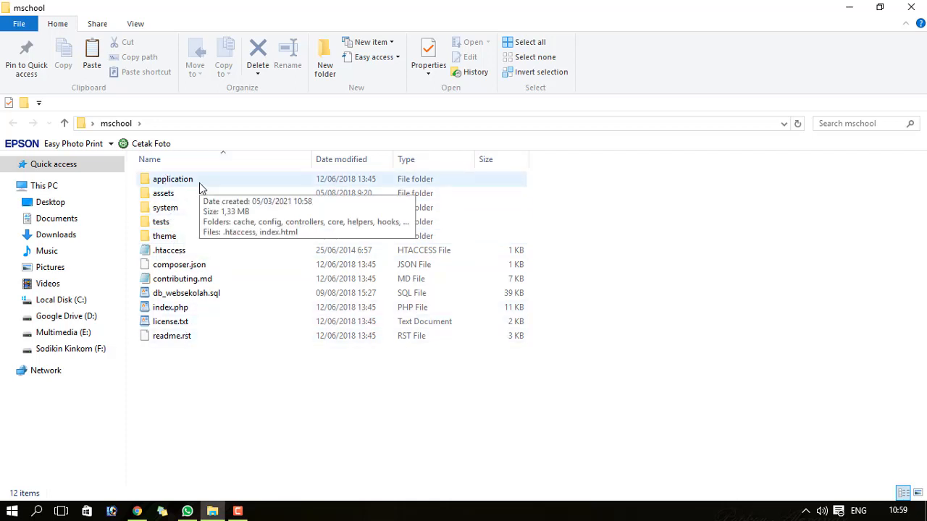
click(137, 511)
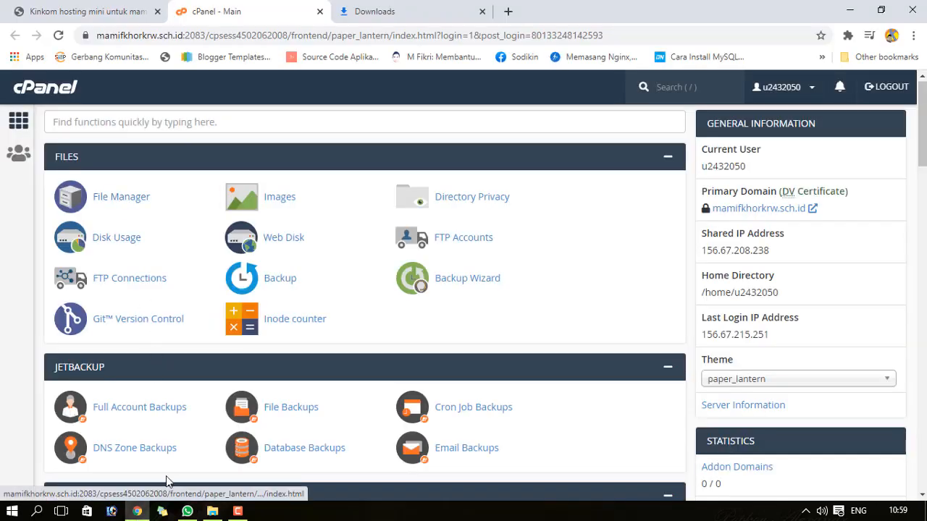
click(139, 514)
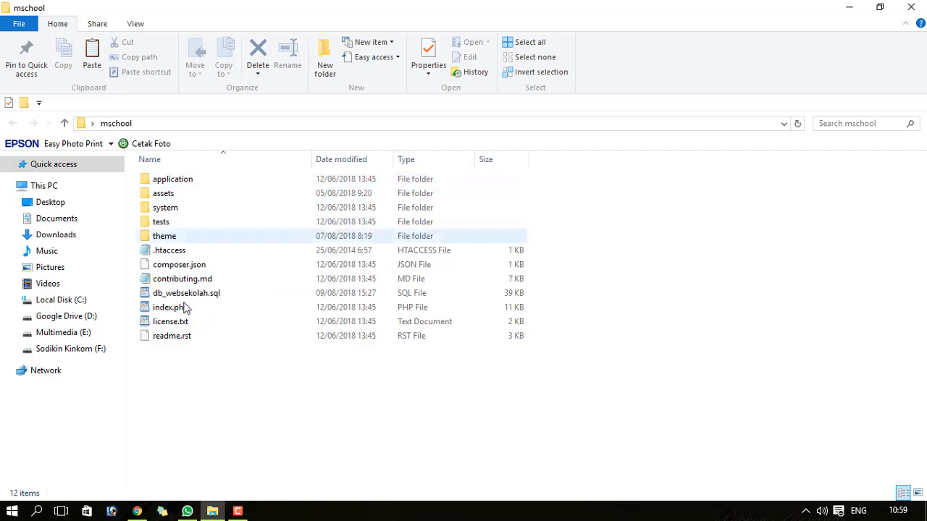
click(159, 296)
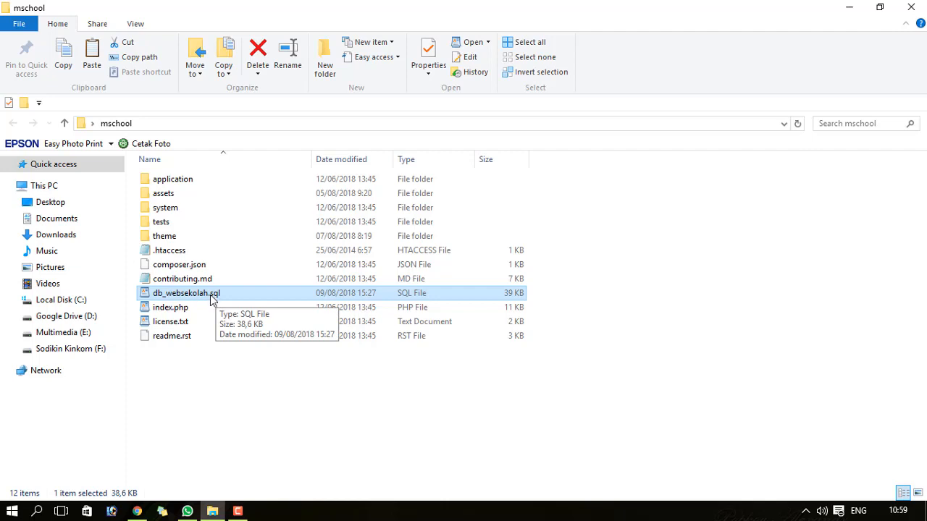
click(190, 365)
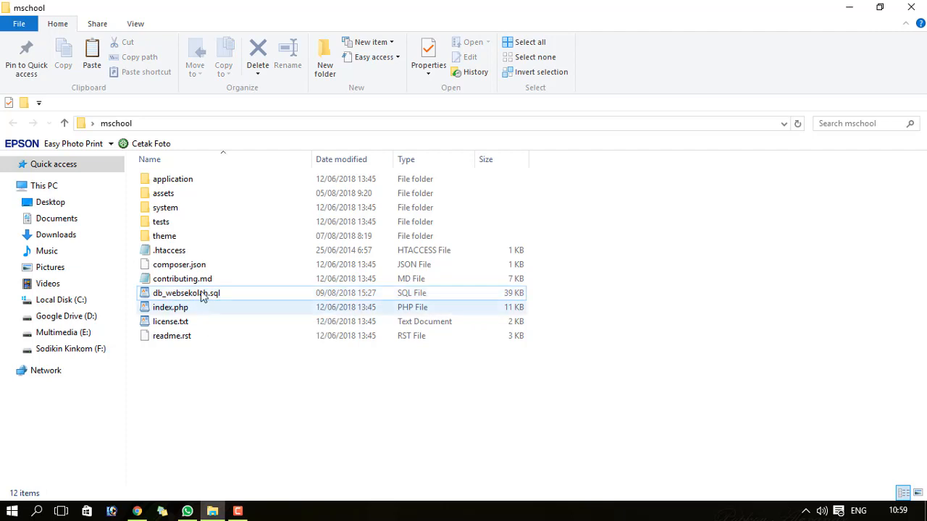
click(202, 296)
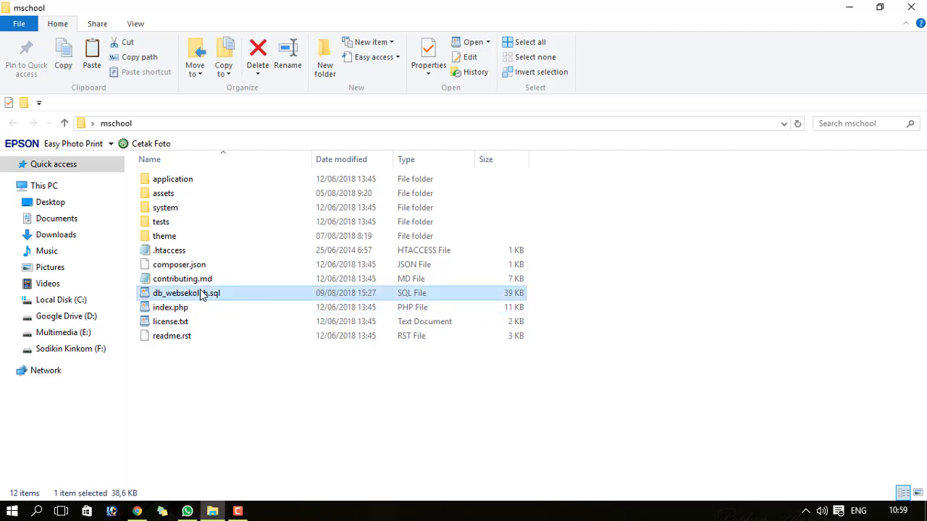
click(137, 512)
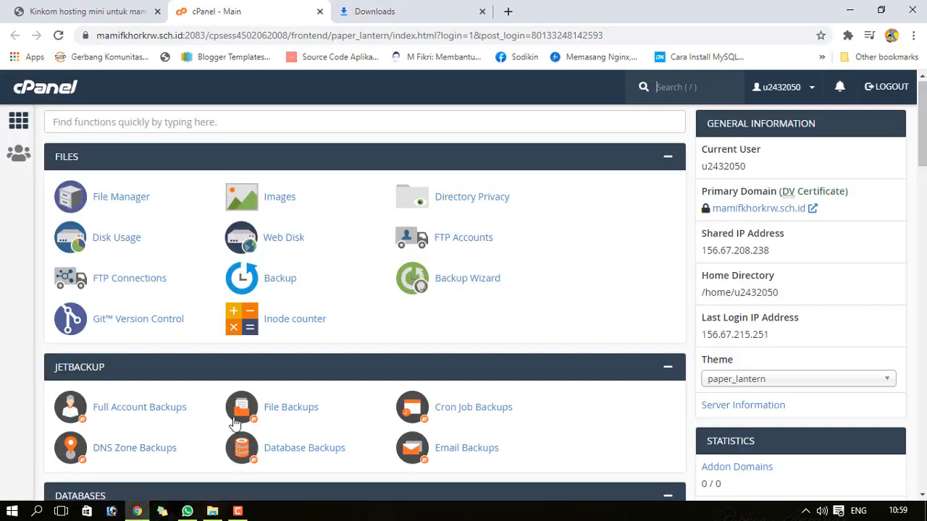
- Scroll to the Databases section and choose MySQL® Databases
drag(923, 144, 921, 203)
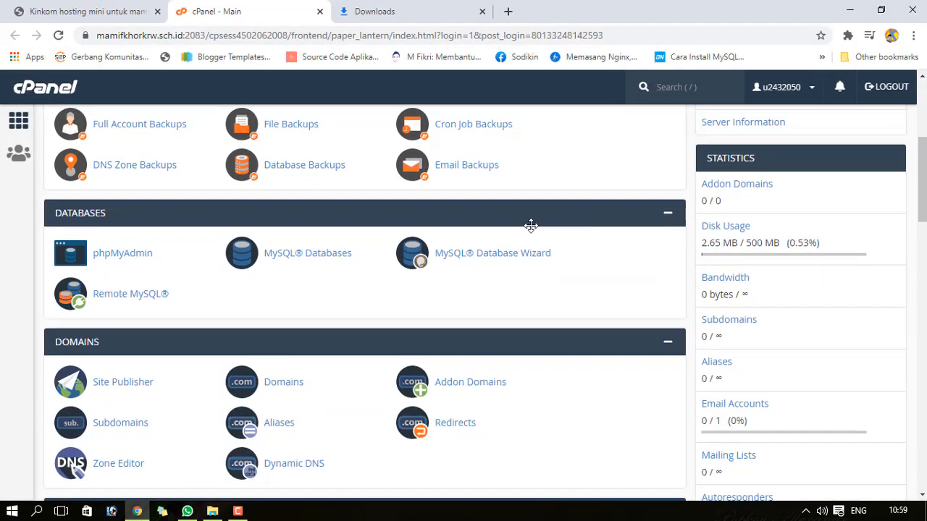
click(288, 269)
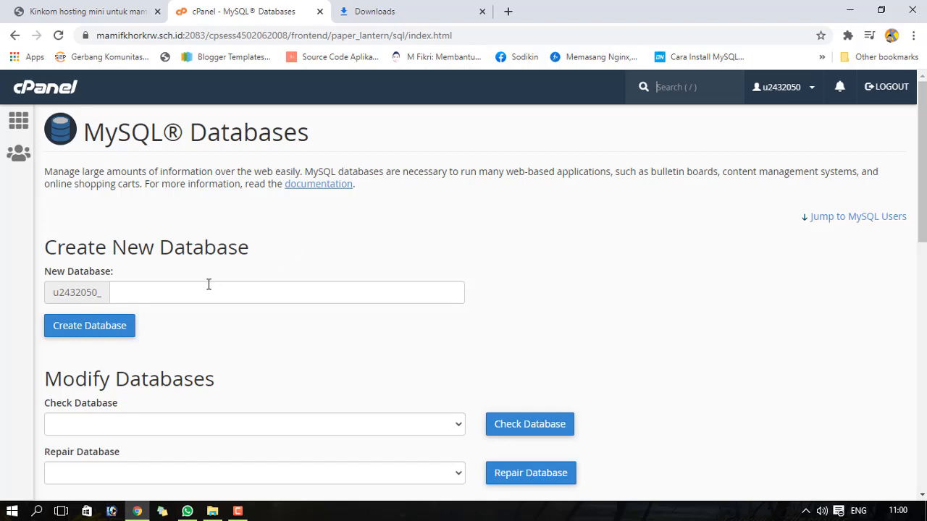
- Create the database database_sekolah, added as u2432050_database_sekolah
click(133, 287)
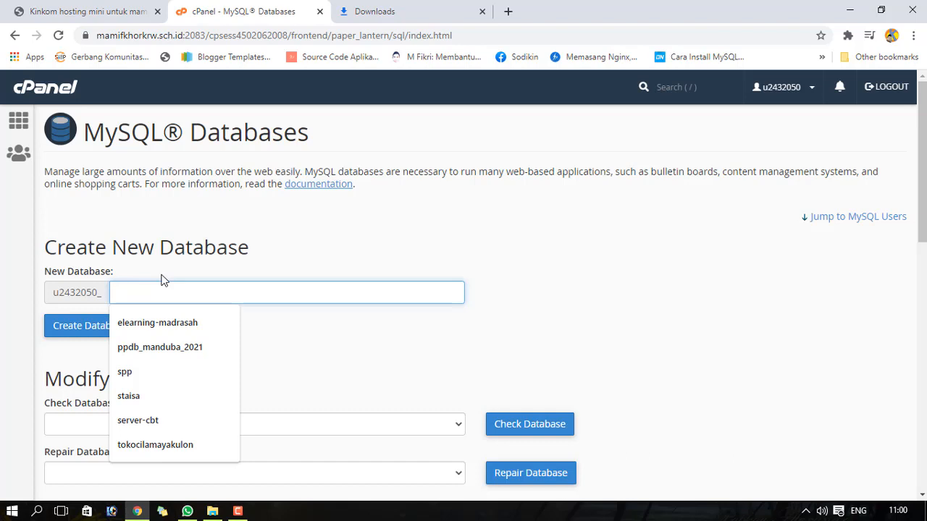
text(web)
key(BackSpace)
key(BackSpace)
key(BackSpace)
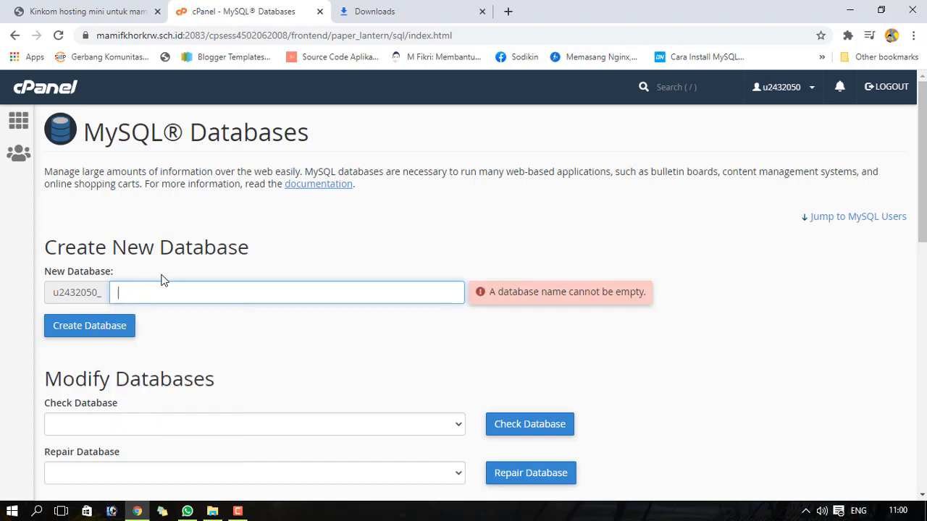
text(databa)
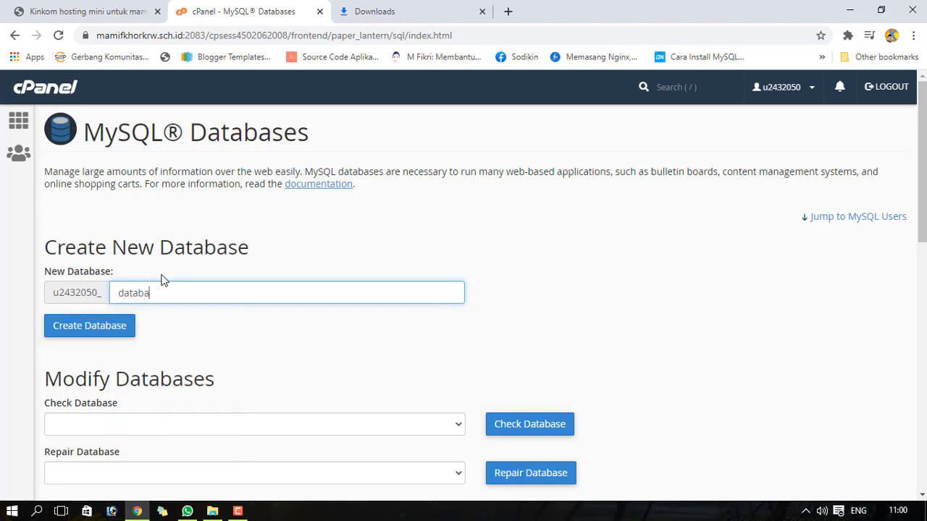
text(se_sekolah)
click(105, 327)
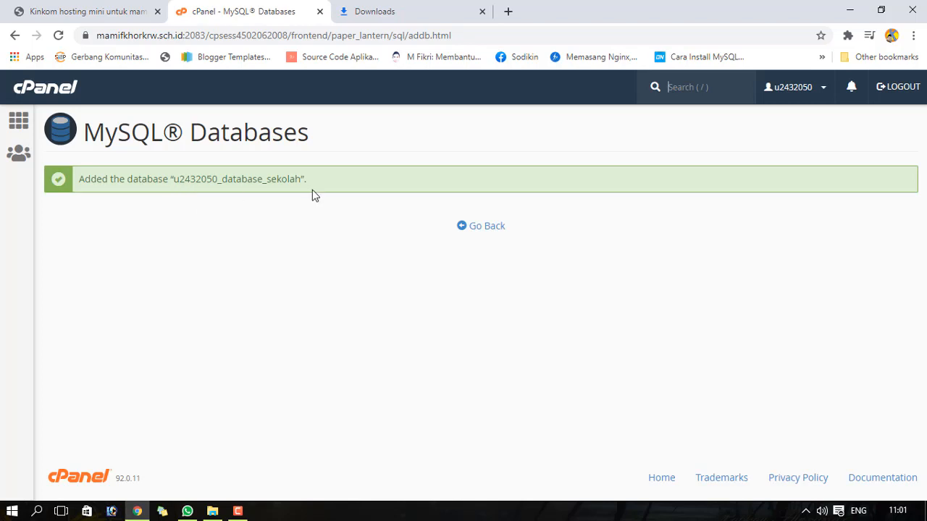
- Go back and scroll past u2432050_database_sekolah to the Add New User form
click(481, 228)
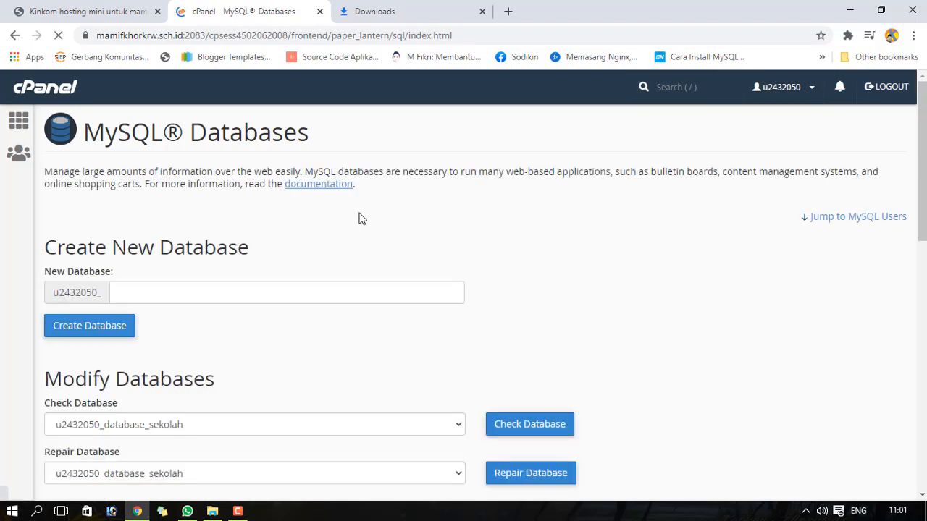
scroll(270, 322, down, 5)
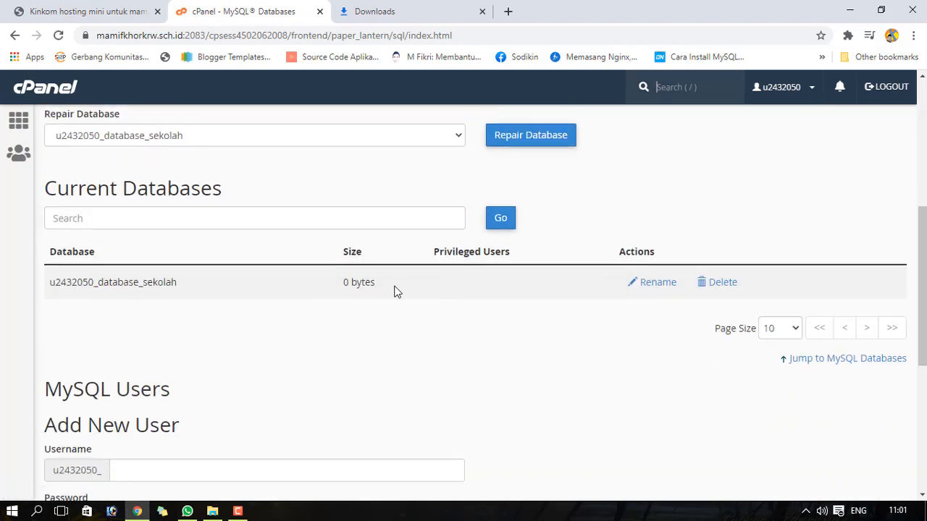
scroll(922, 290, down, 1)
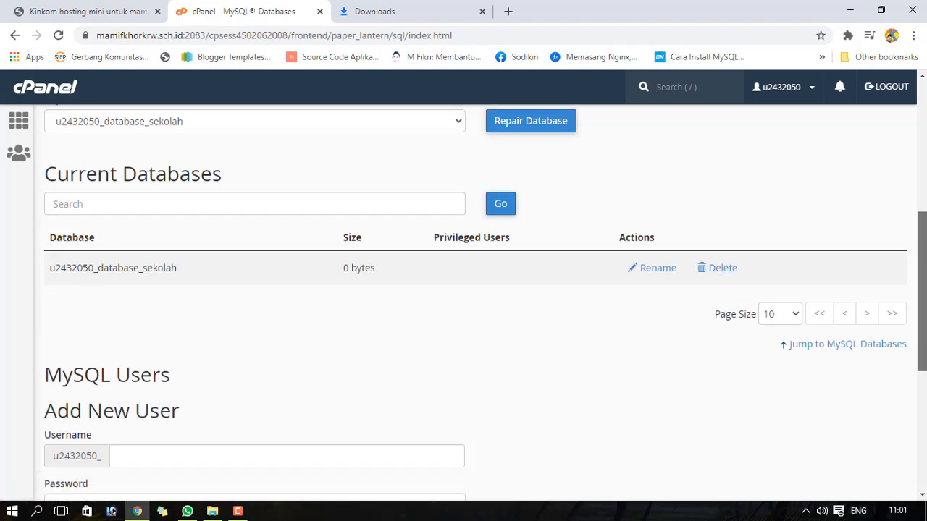
drag(922, 216, 925, 294)
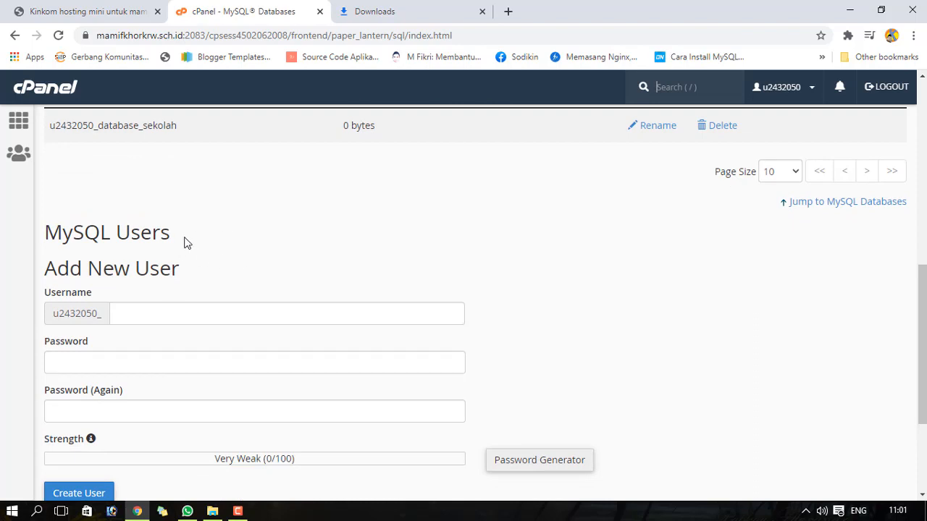
click(121, 12)
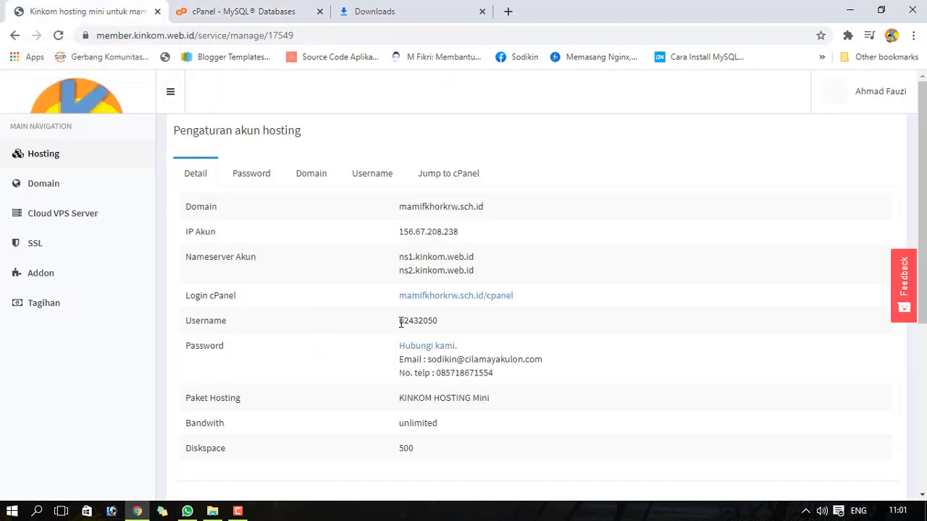
drag(401, 323, 440, 326)
click(285, 8)
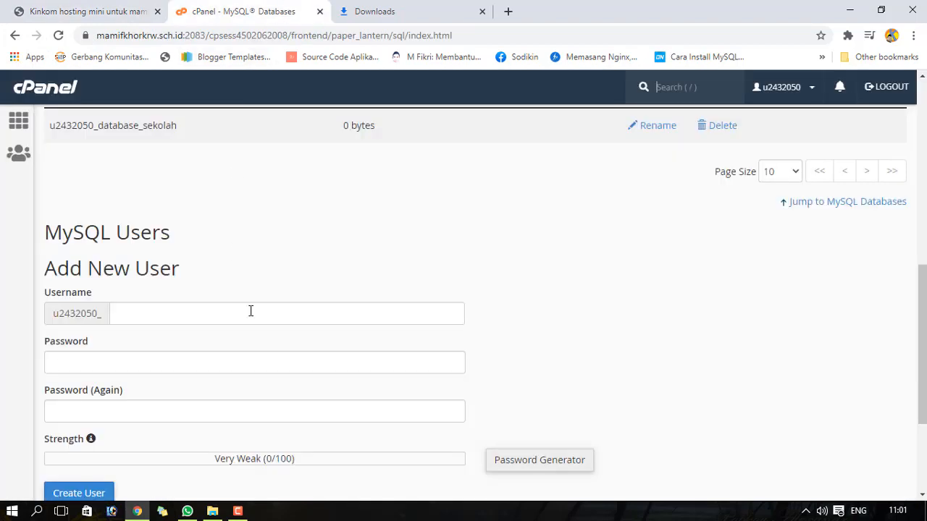
click(125, 8)
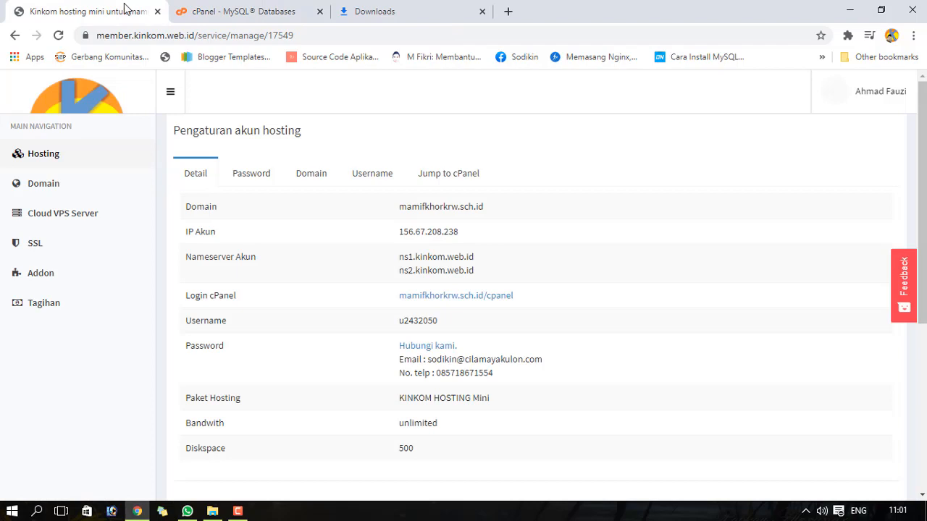
click(247, 13)
click(82, 6)
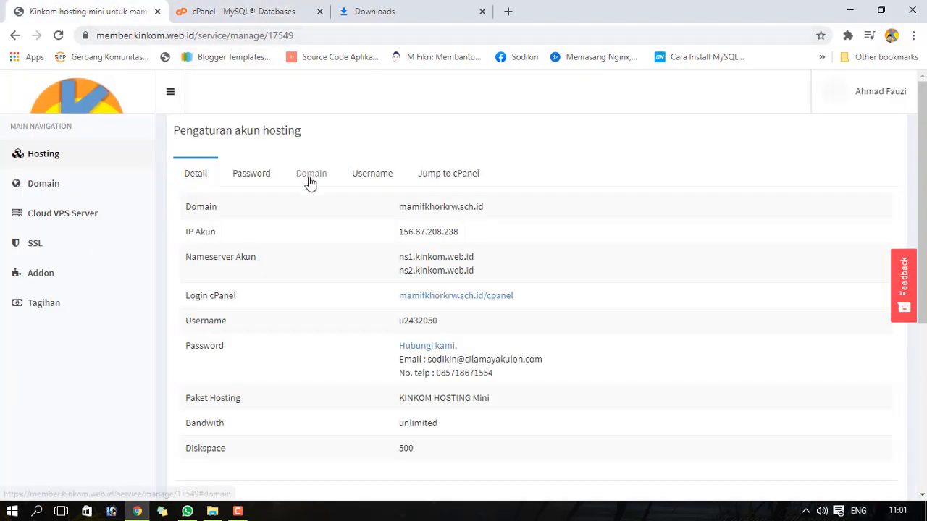
drag(401, 323, 446, 328)
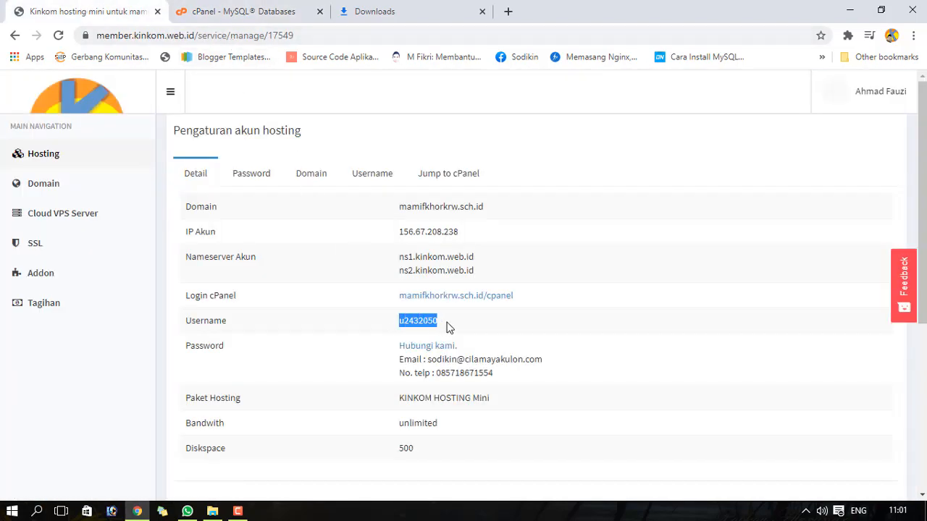
click(259, 181)
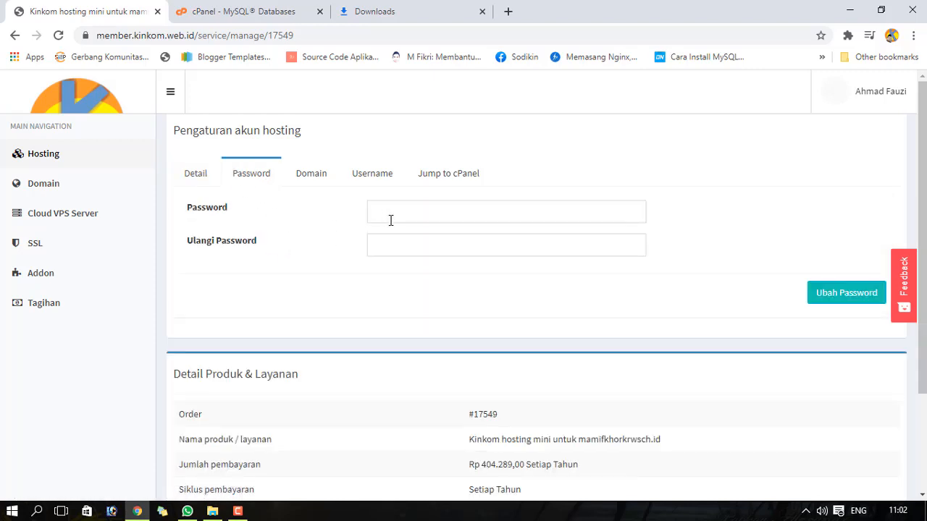
click(204, 171)
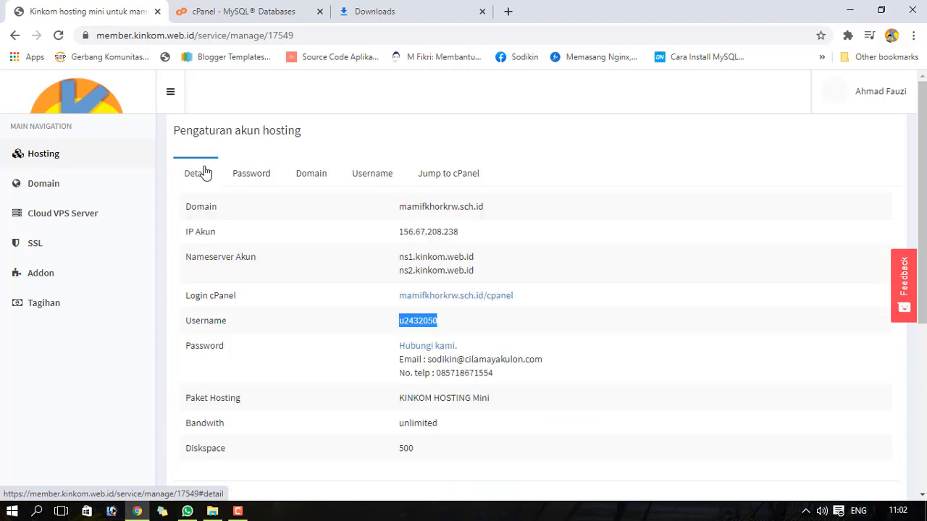
click(228, 9)
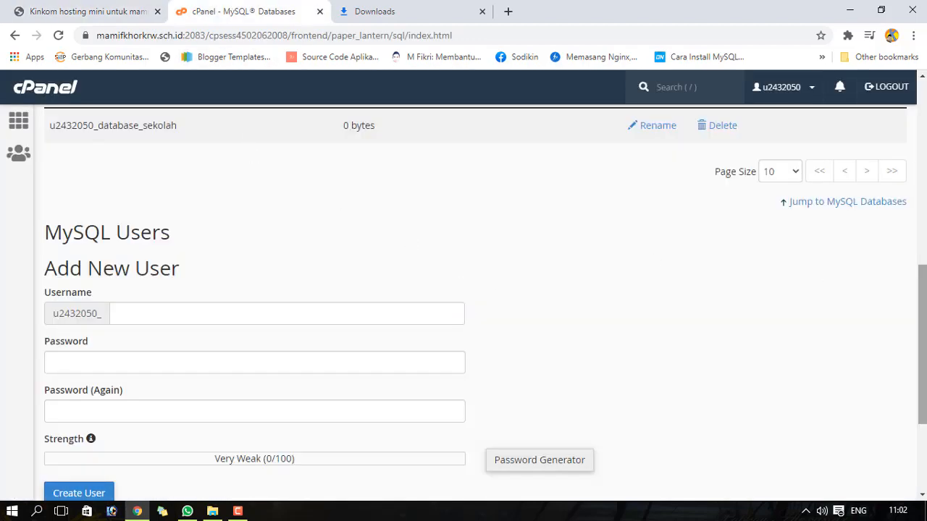
- Create the MySQL user user_sekolah with a confirmed password, then dismiss Chrome's save-password prompt
mouse_move(924, 286)
mouse_down()
mouse_move(925, 294)
mouse_move(924, 194)
mouse_move(924, 282)
mouse_up()
click(121, 319)
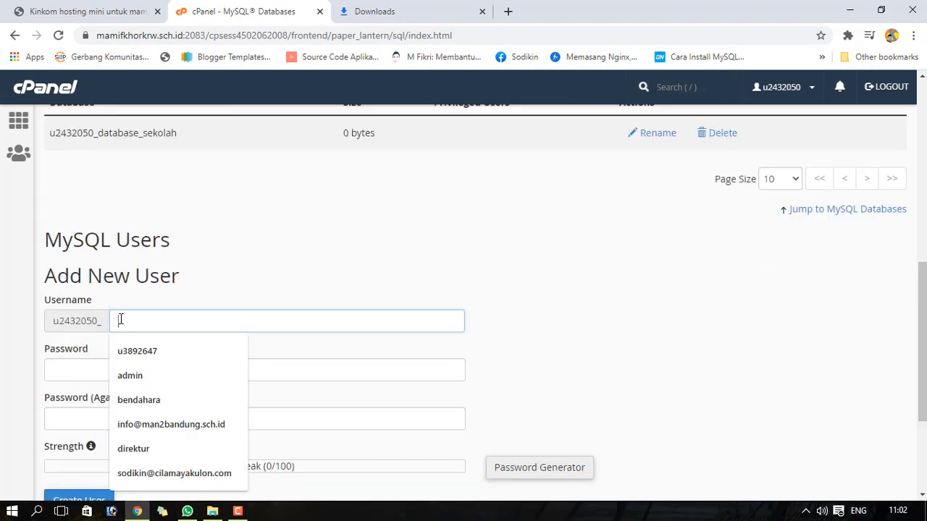
text(user)
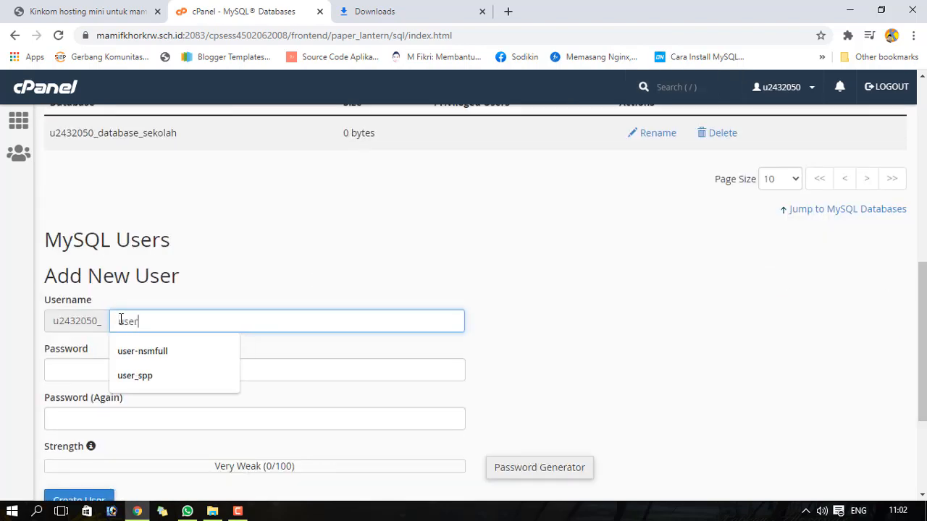
text(_sekolah)
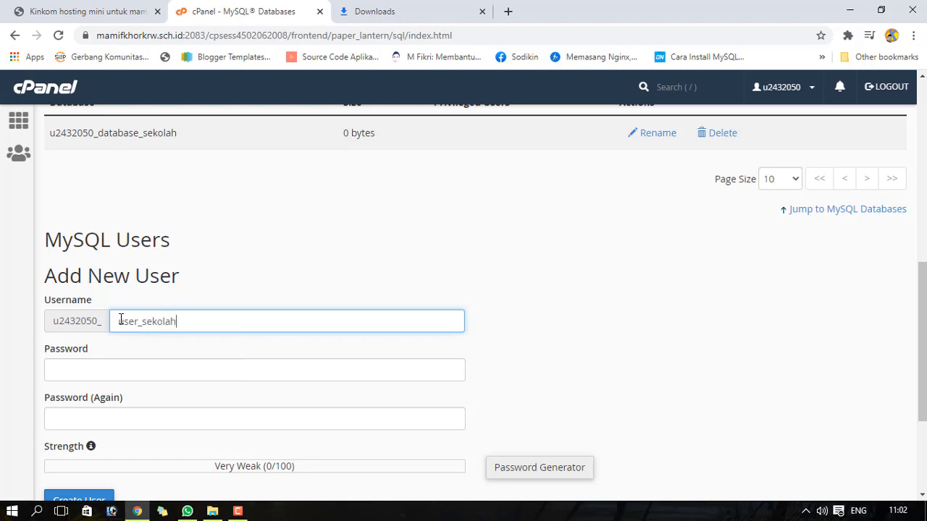
click(126, 368)
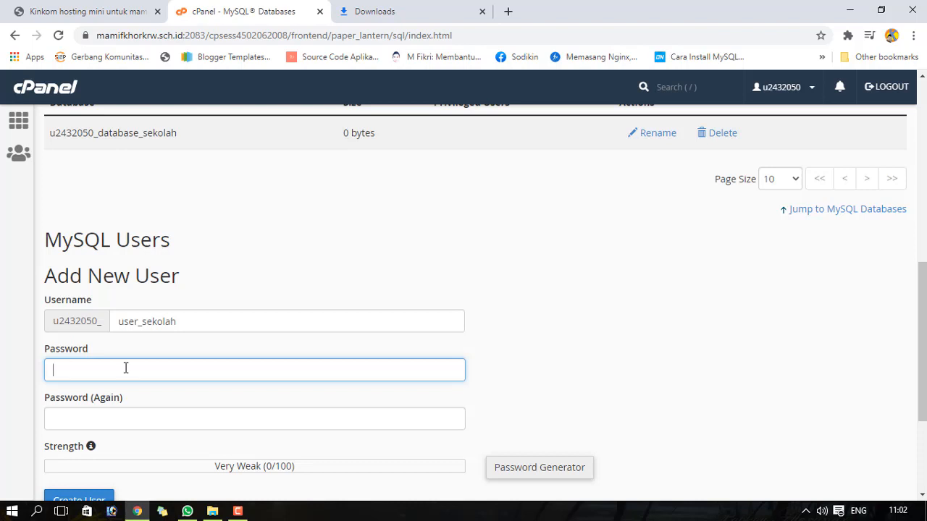
text(••••••)
click(128, 412)
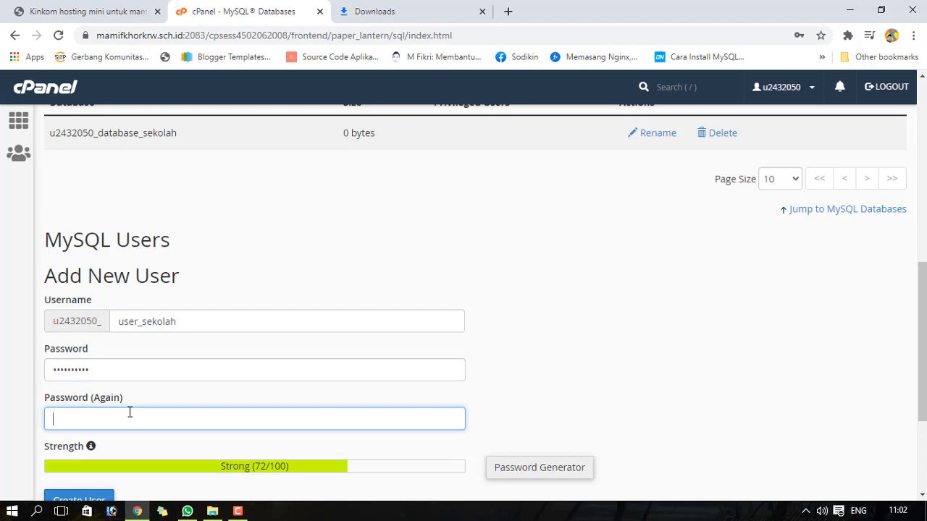
text(••)
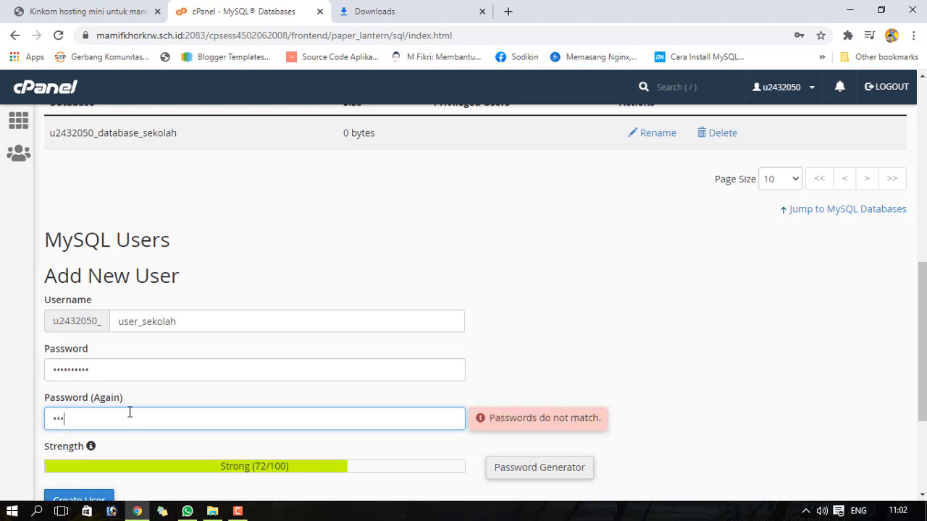
text(••••••••)
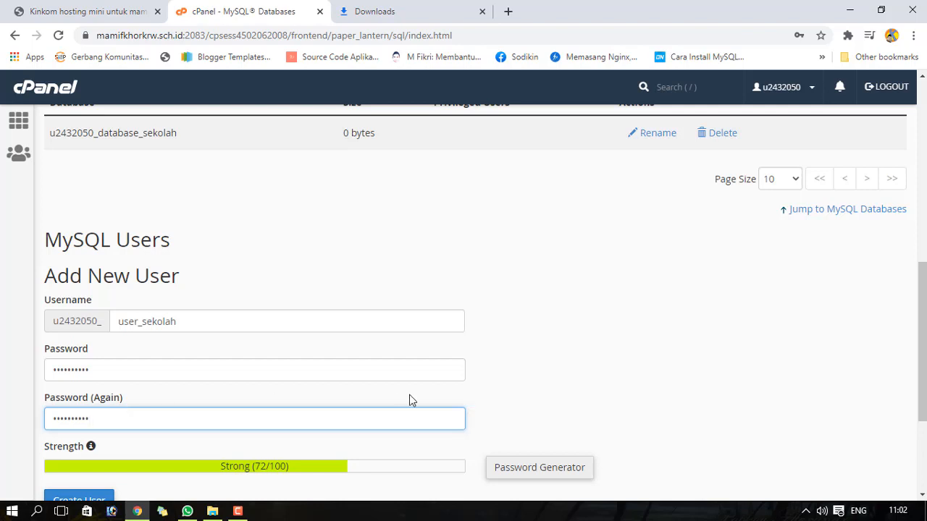
scroll(343, 423, down, 2)
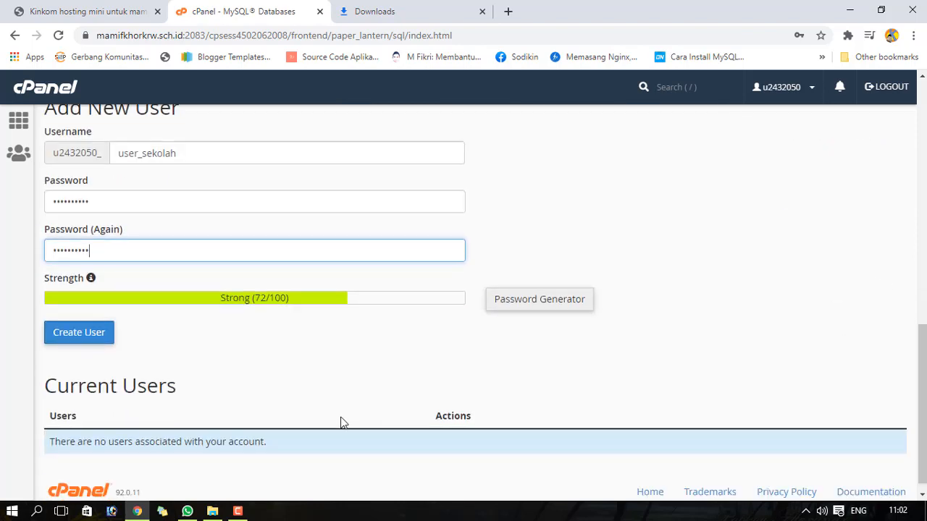
click(87, 341)
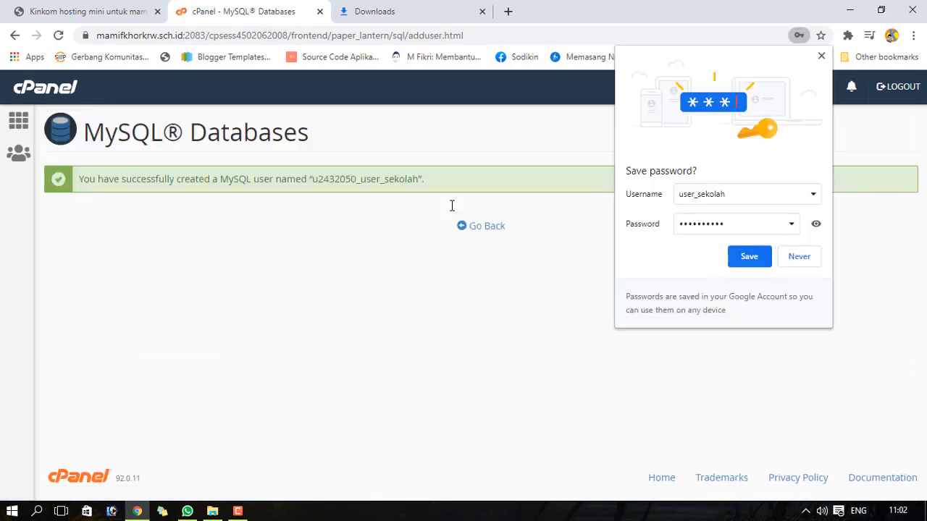
click(820, 56)
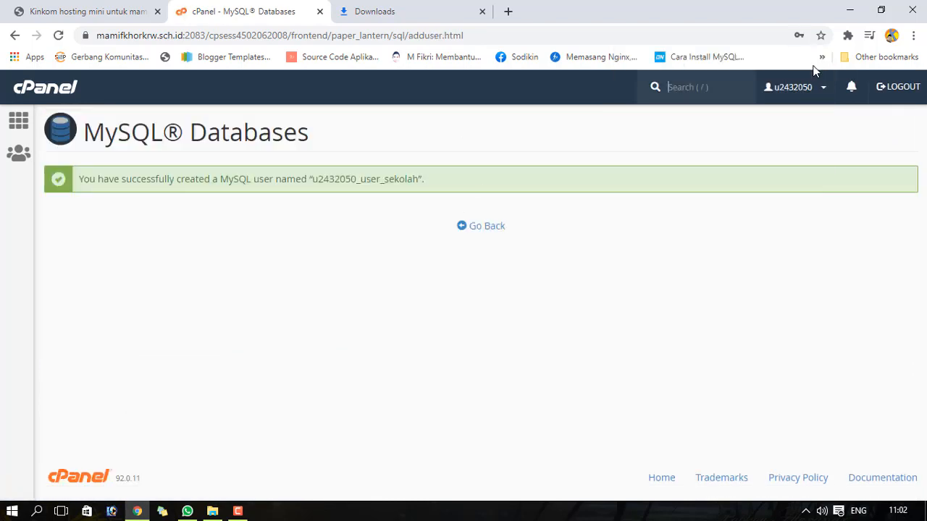
- Back on MySQL Databases, add user_sekolah to database_sekolah under Add User To Database
click(478, 230)
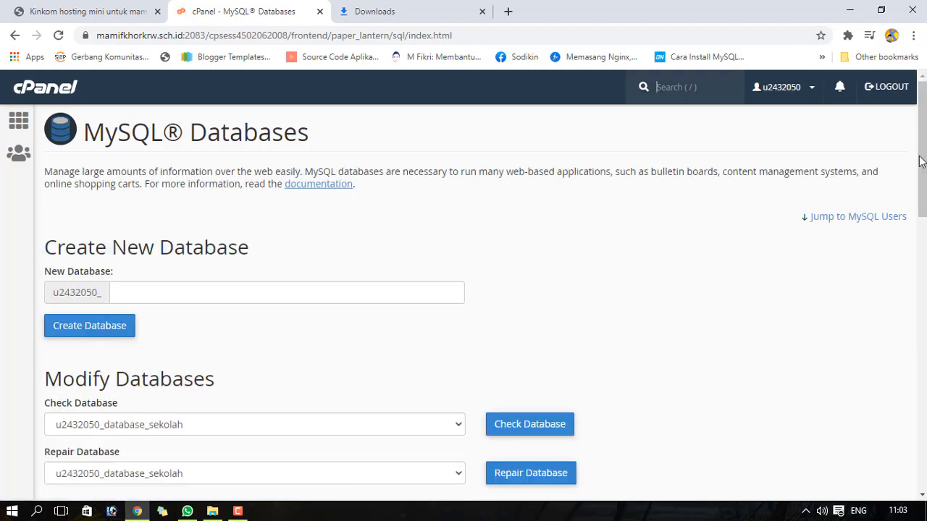
drag(920, 161, 920, 299)
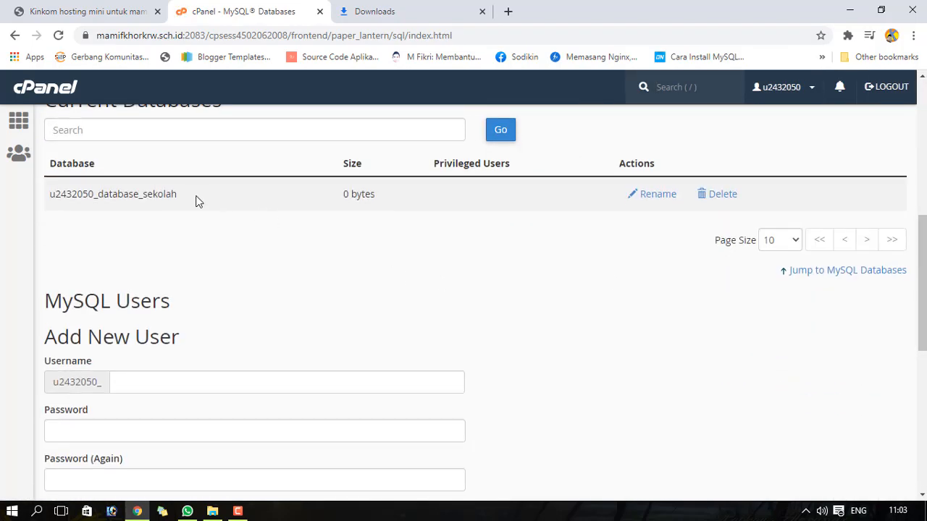
drag(920, 226, 920, 364)
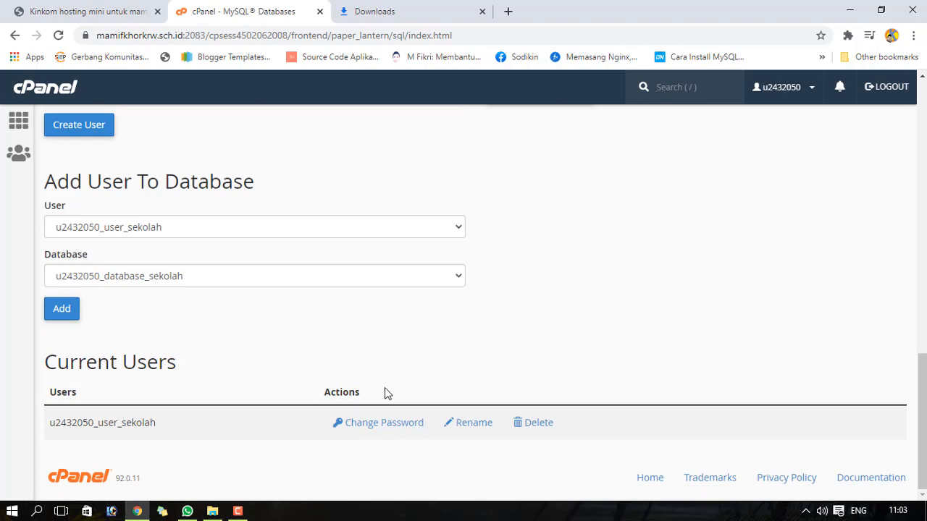
mouse_move(921, 362)
mouse_down()
mouse_move(921, 81)
mouse_move(925, 365)
mouse_up()
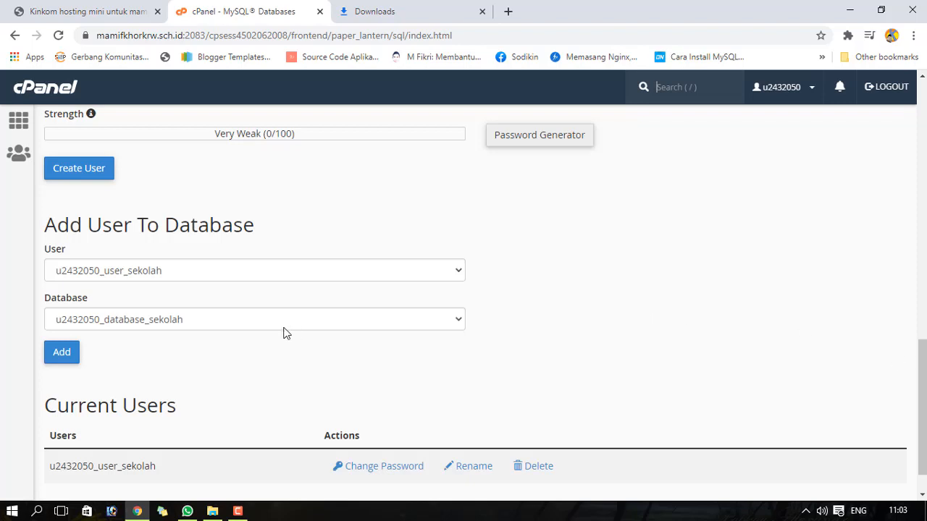
click(134, 267)
click(110, 286)
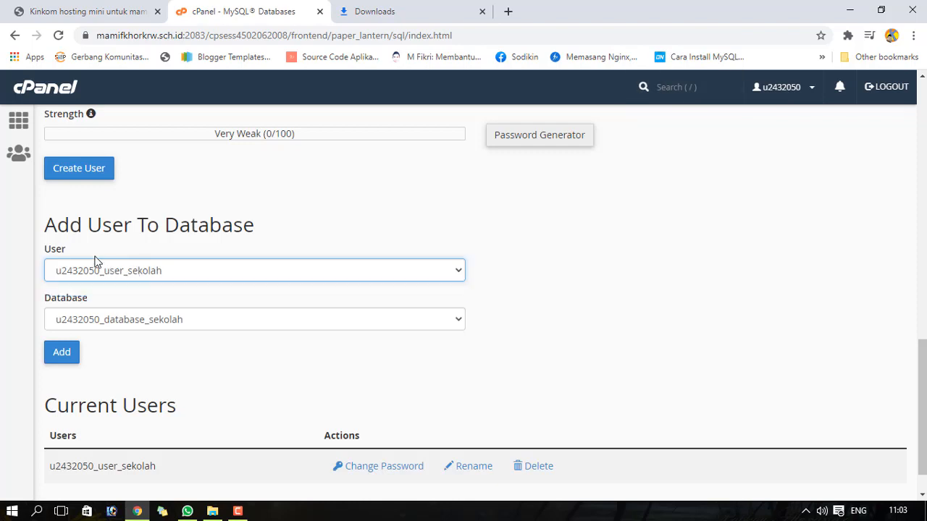
click(131, 273)
click(150, 279)
click(150, 279)
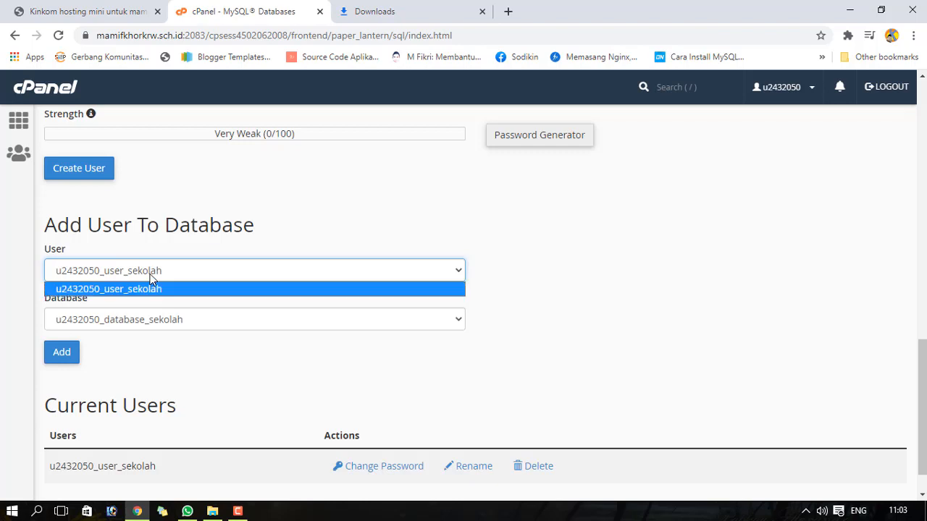
click(150, 279)
click(162, 323)
click(163, 324)
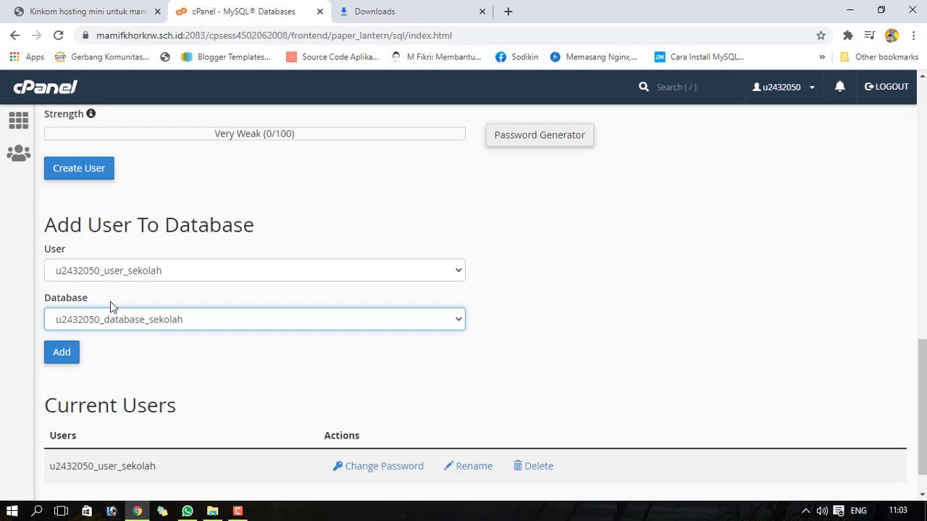
click(61, 353)
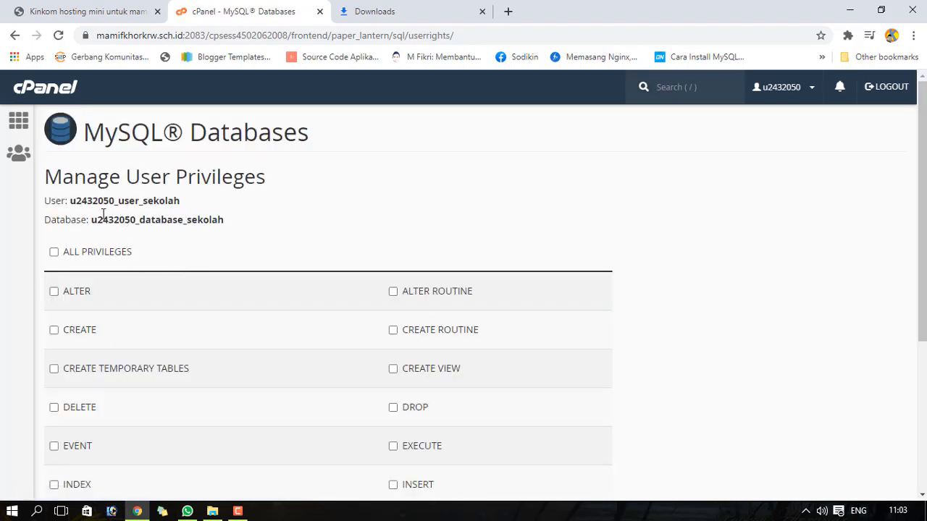
- Grant u2432050_user_sekolah ALL PRIVILEGES on u2432050_database_sekolah and save the changes
drag(71, 201, 196, 219)
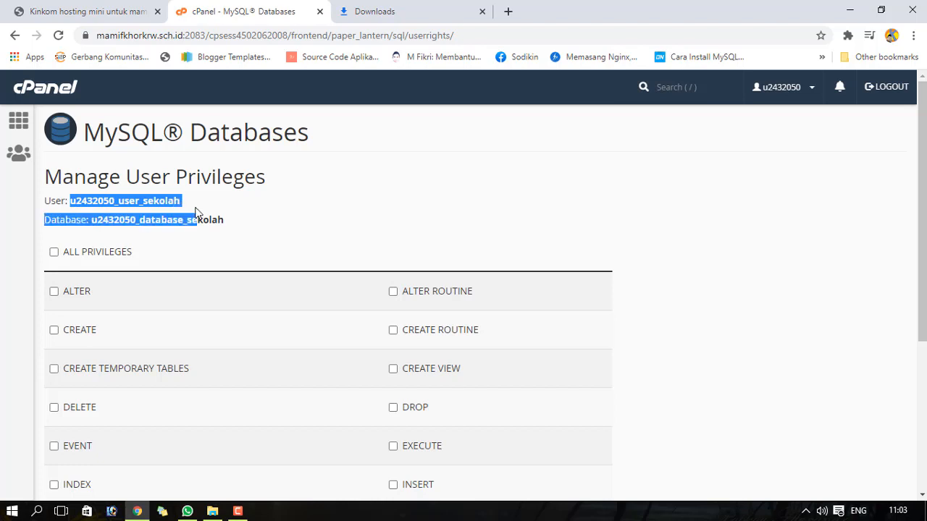
click(198, 216)
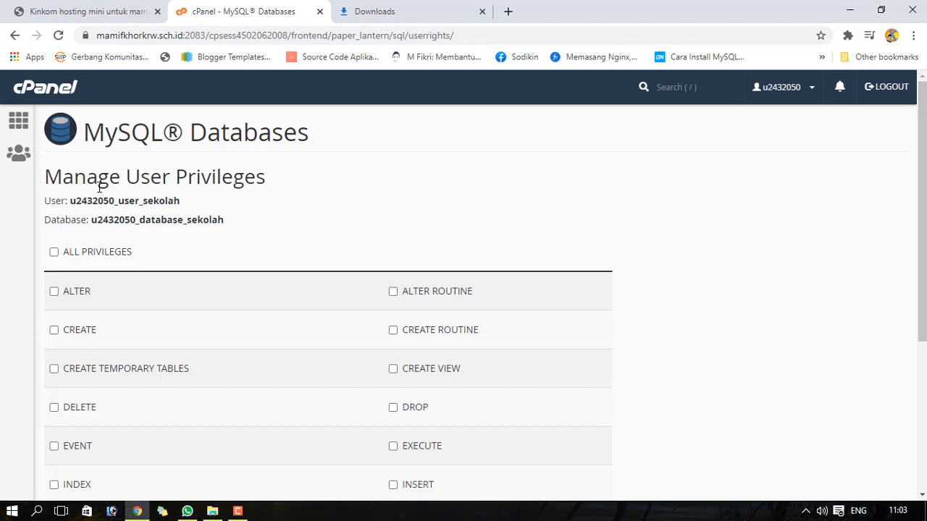
click(54, 253)
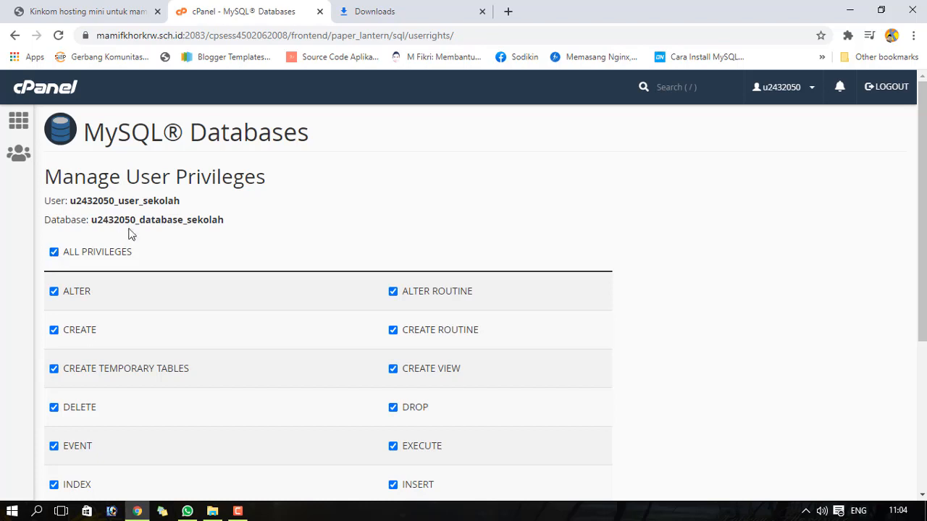
scroll(922, 162, down, 2)
scroll(922, 217, down, 2)
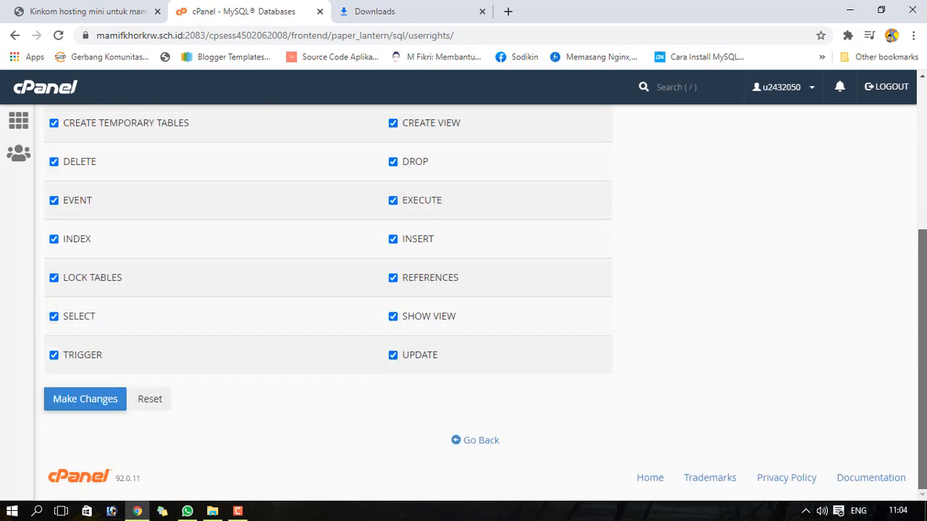
click(85, 400)
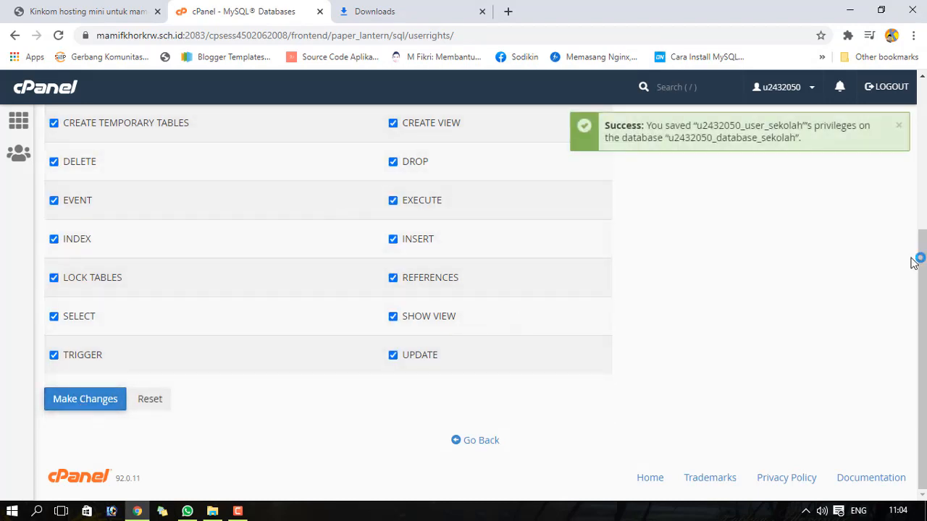
- Copy the User and Database name lines shown at the top of the page
drag(920, 259, 924, 119)
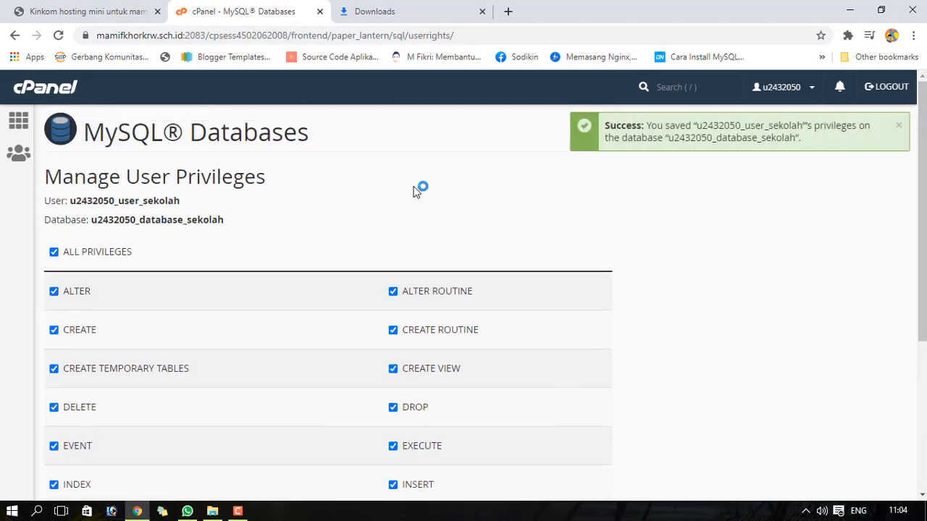
drag(46, 201, 259, 218)
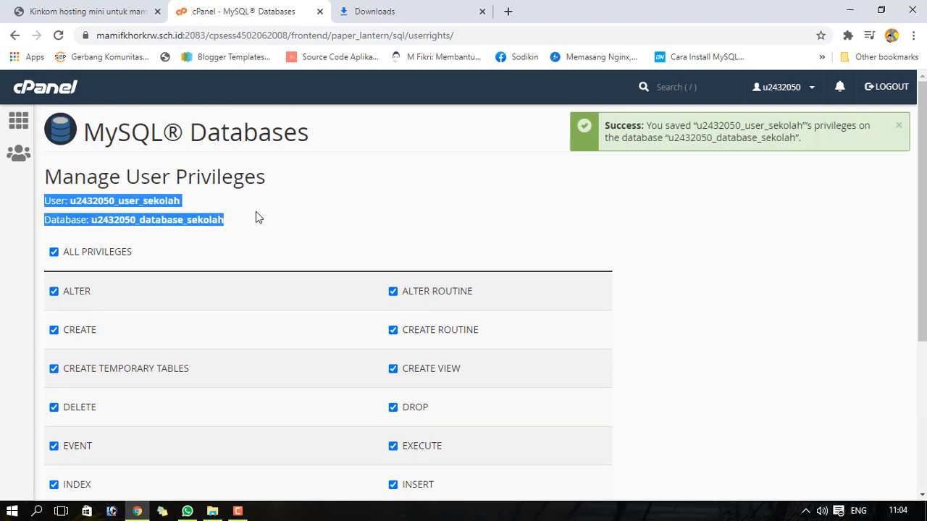
right_click(187, 224)
click(209, 234)
- Create New Text Document.txt on the desktop and open it in WordPad
click(843, 13)
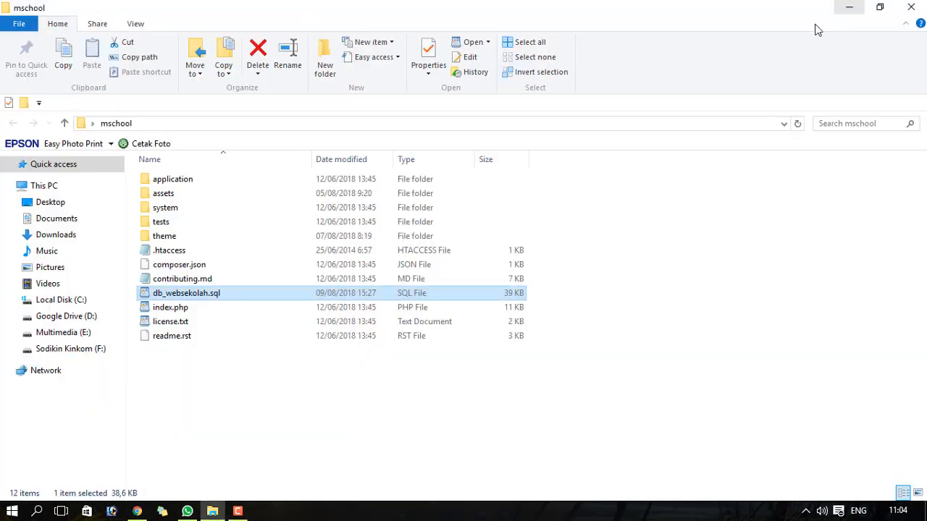
click(852, 7)
right_click(628, 158)
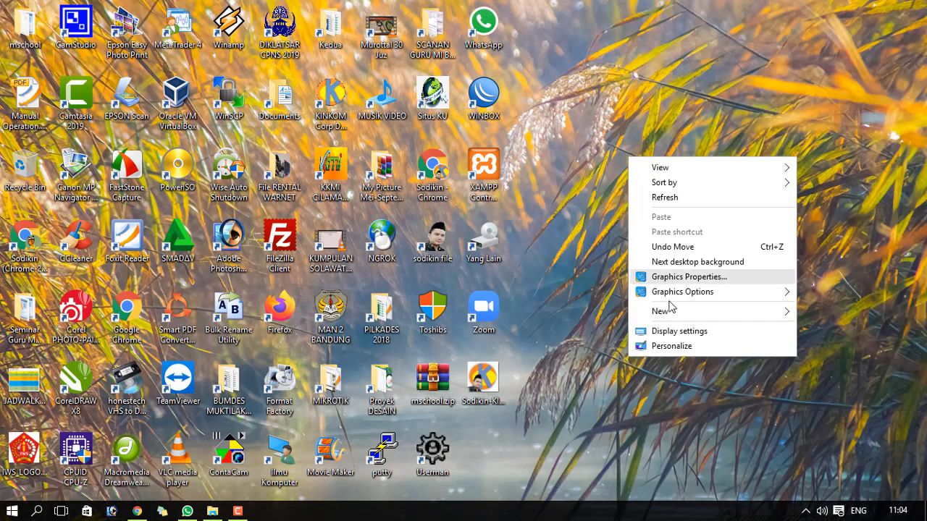
mouse_move(670, 316)
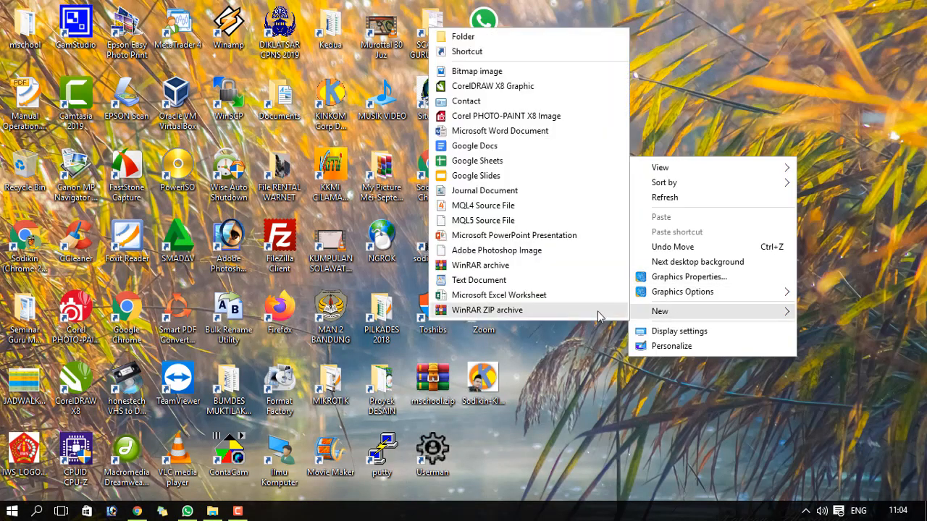
click(478, 280)
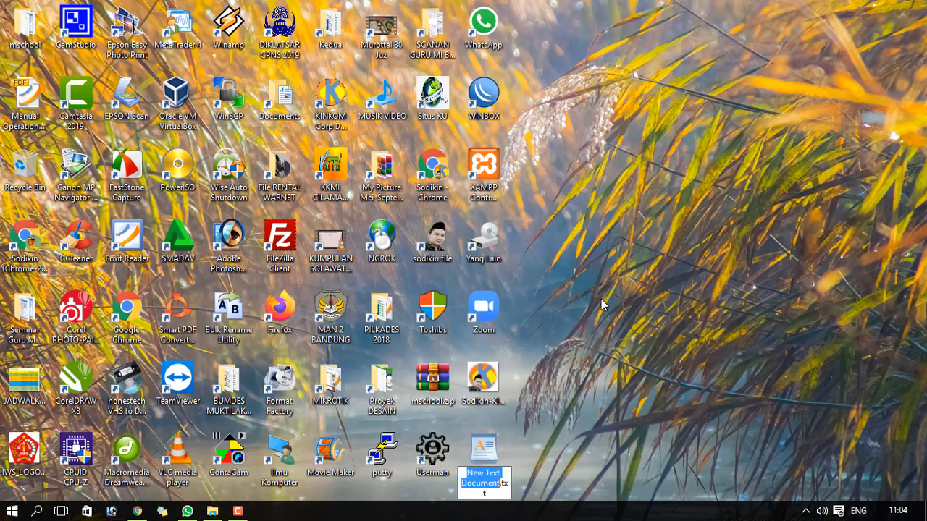
click(484, 453)
double_click(499, 452)
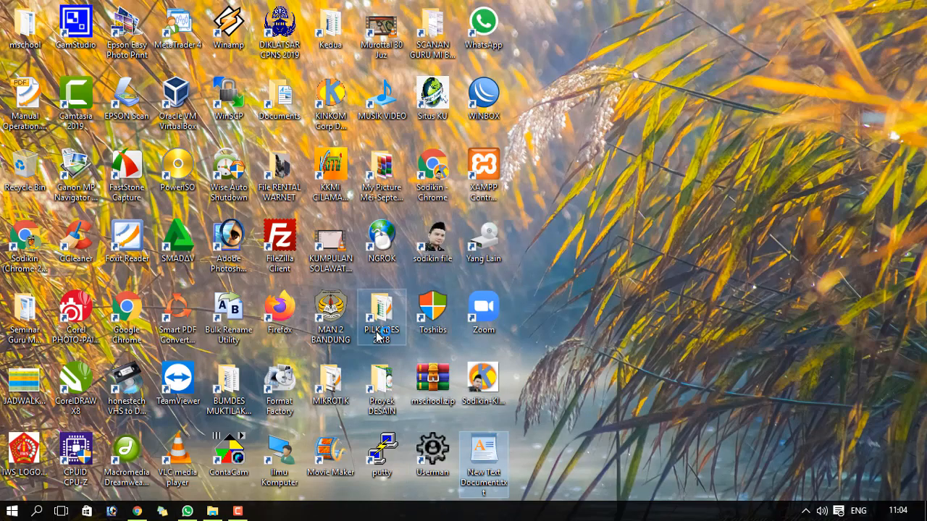
- Paste the user and database names and add a 'Pass :' line with the database password
key(ctrl+v)
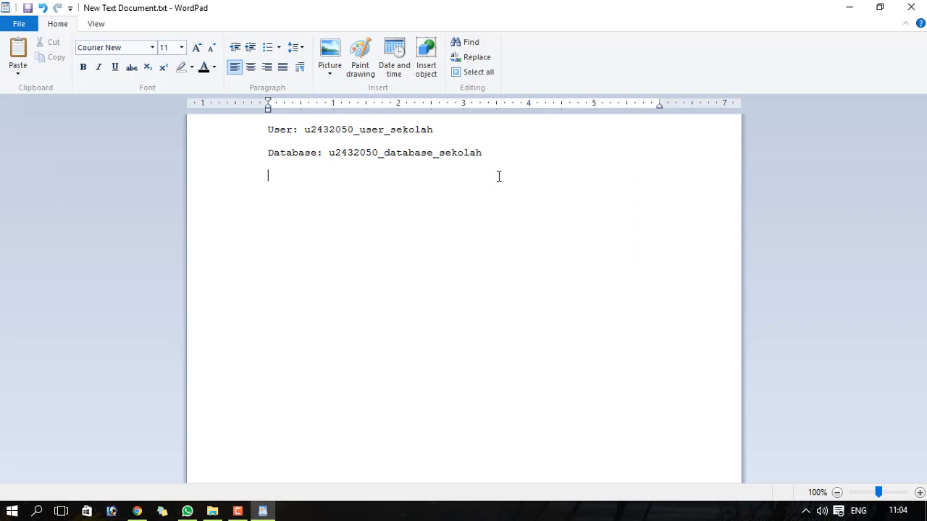
click(478, 131)
key(Return)
key(Return)
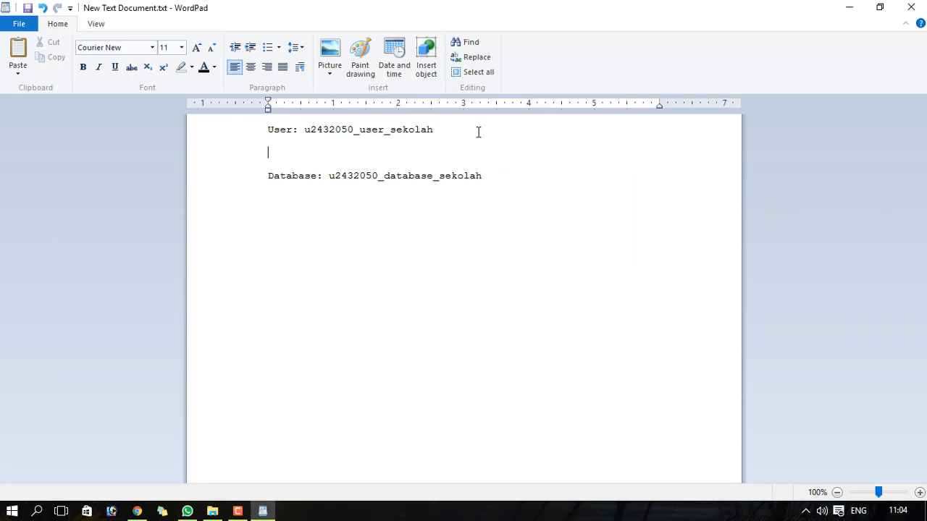
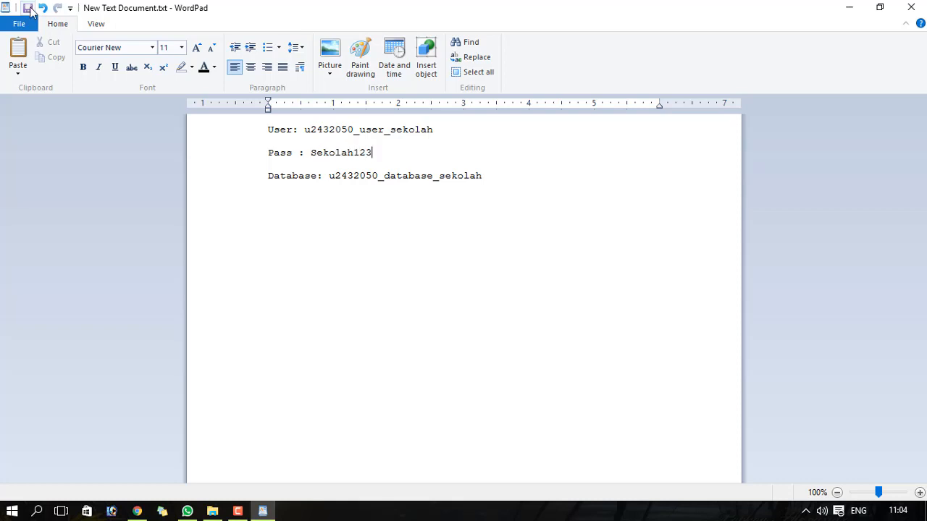
click(850, 7)
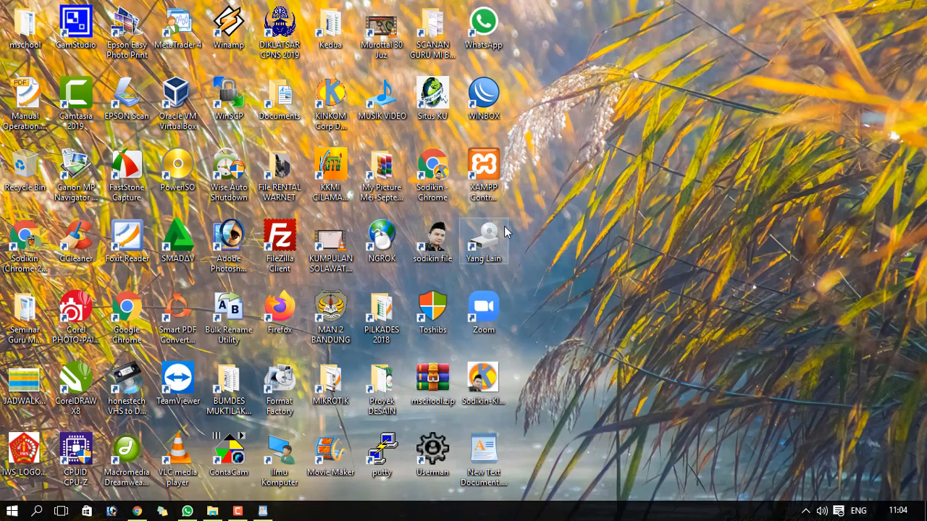
- Bring Chrome back and return cPanel to its home page
click(137, 510)
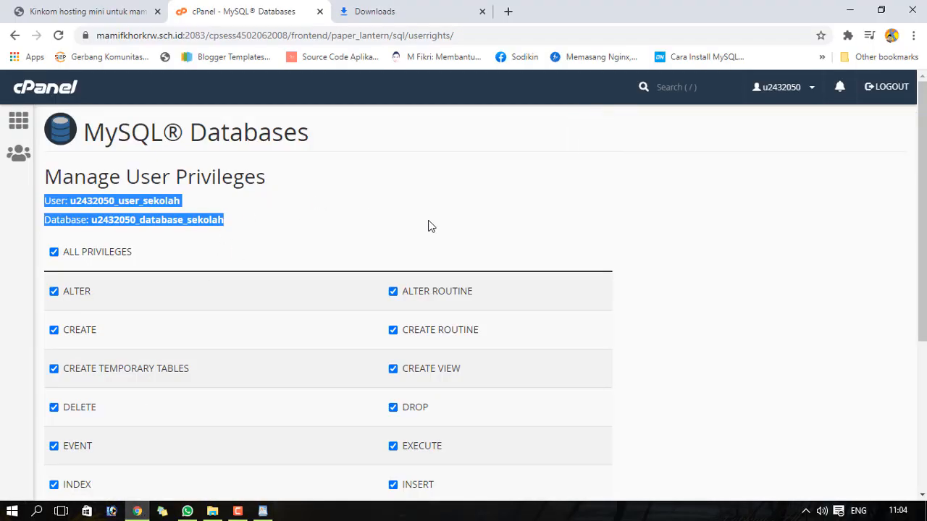
click(668, 155)
drag(925, 173, 926, 321)
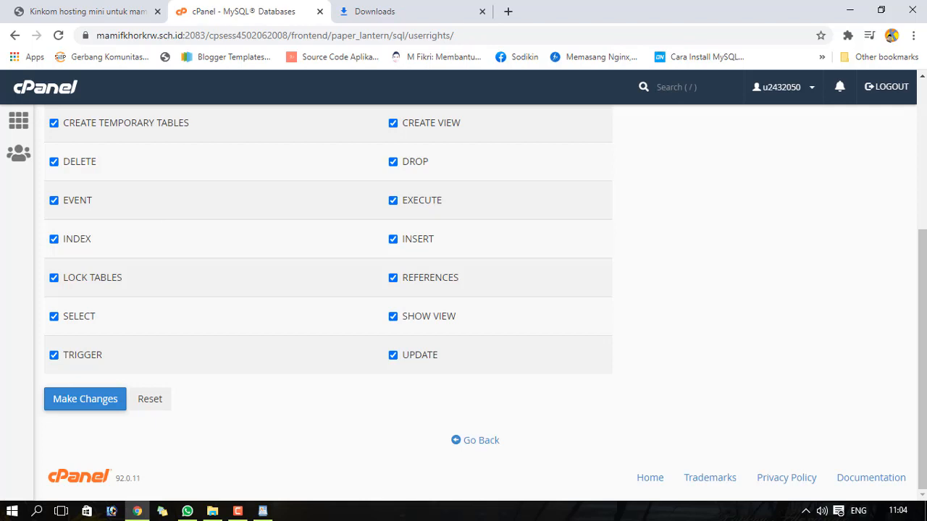
drag(924, 241, 925, 91)
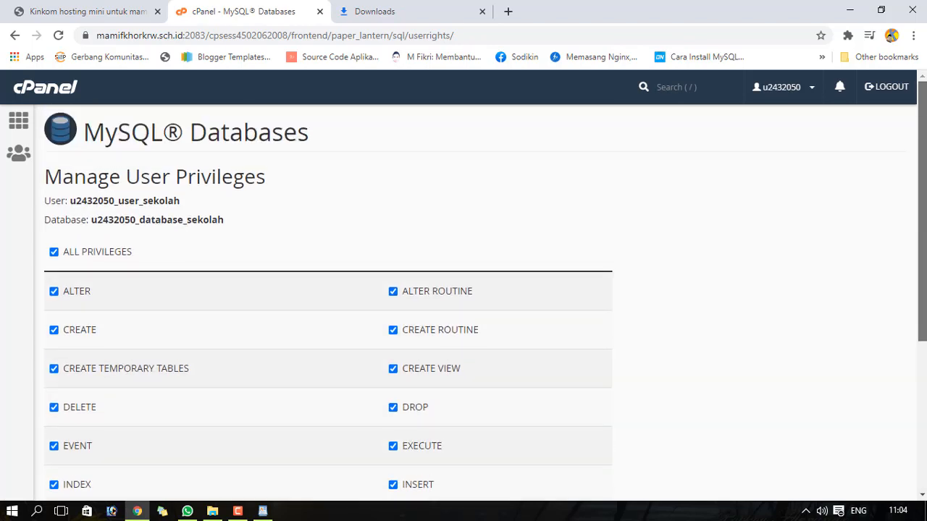
drag(113, 221, 225, 221)
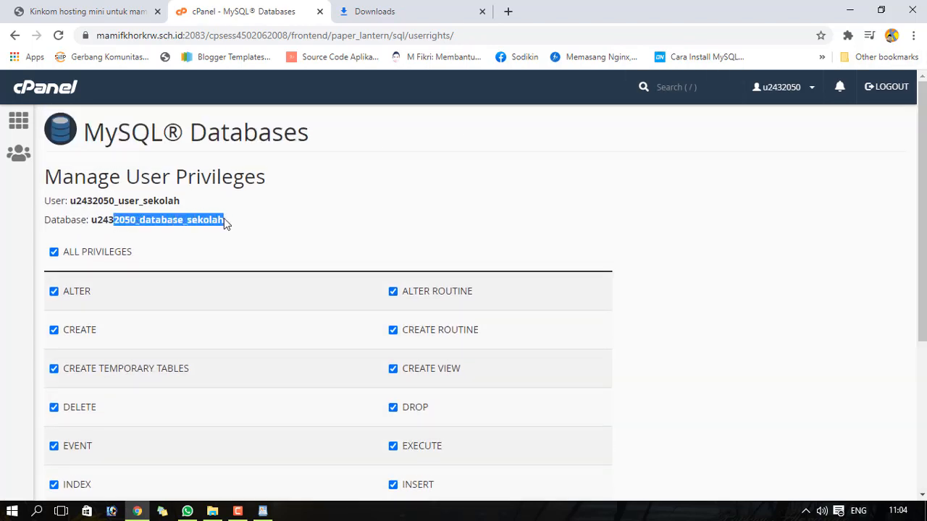
click(224, 220)
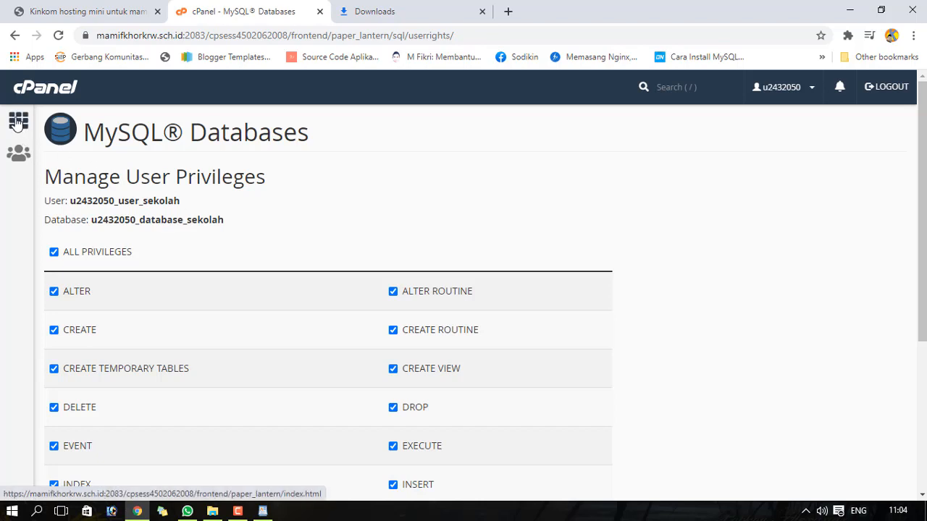
click(18, 123)
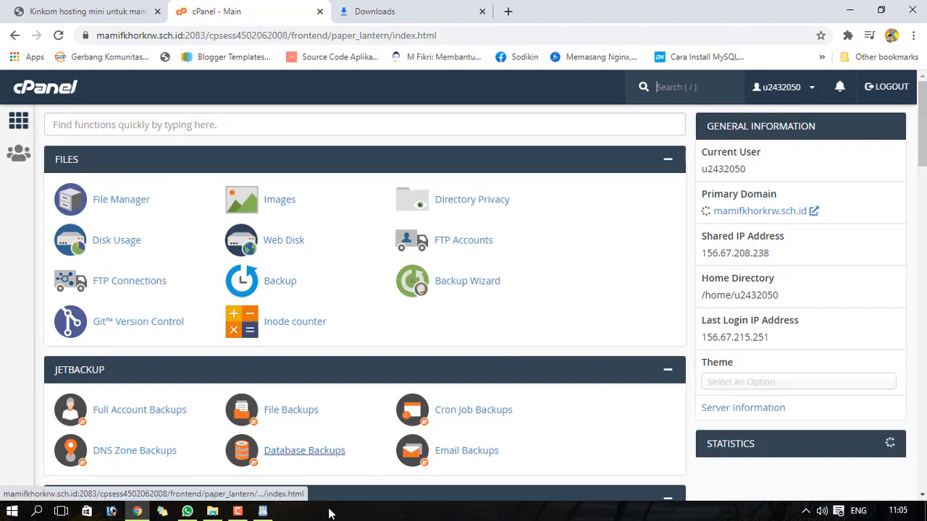
- Switch to the mschool folder in File Explorer and select db_websekolah.sql
click(213, 514)
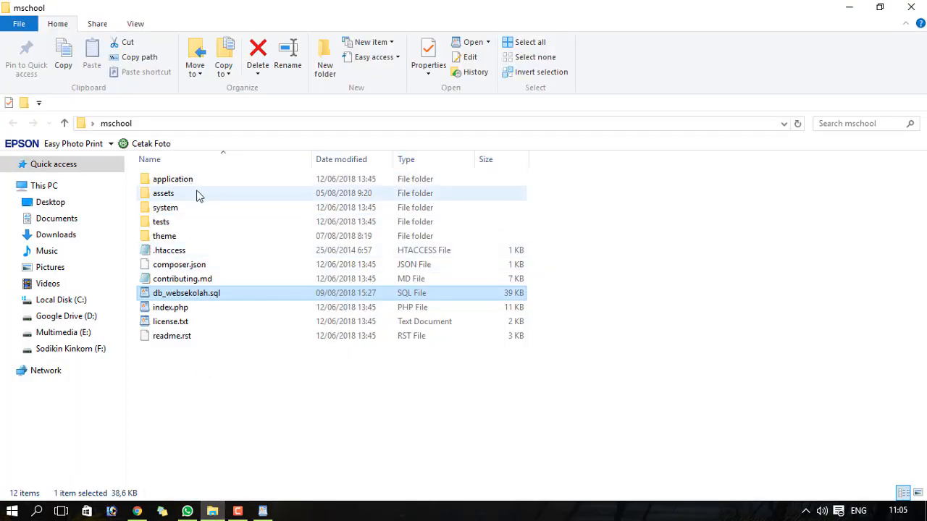
click(211, 371)
click(174, 297)
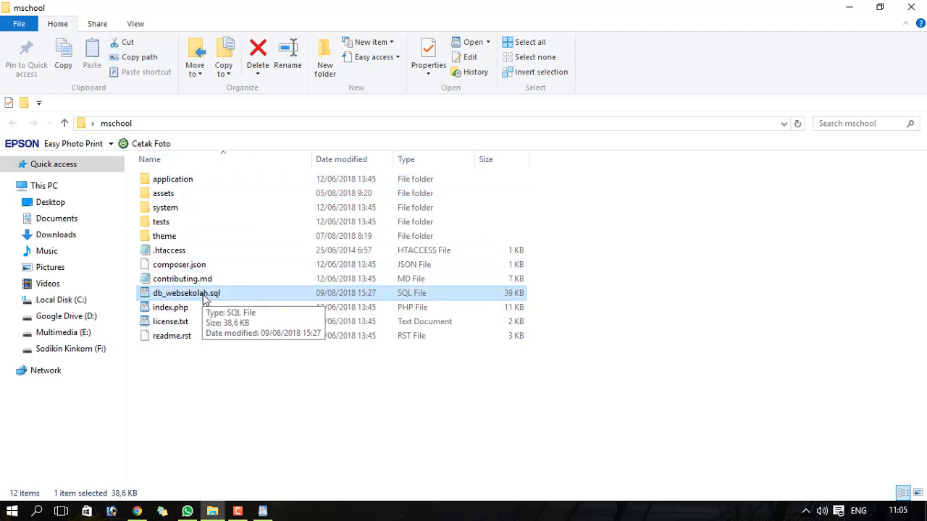
- Launch phpMyAdmin from cPanel's Databases section into a new browser tab
click(137, 512)
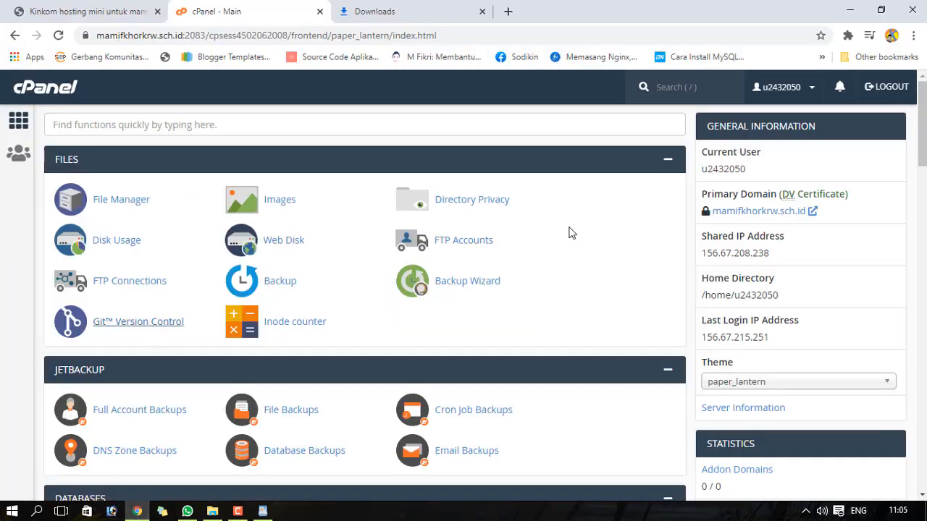
scroll(579, 232, down, 2)
scroll(420, 216, down, 4)
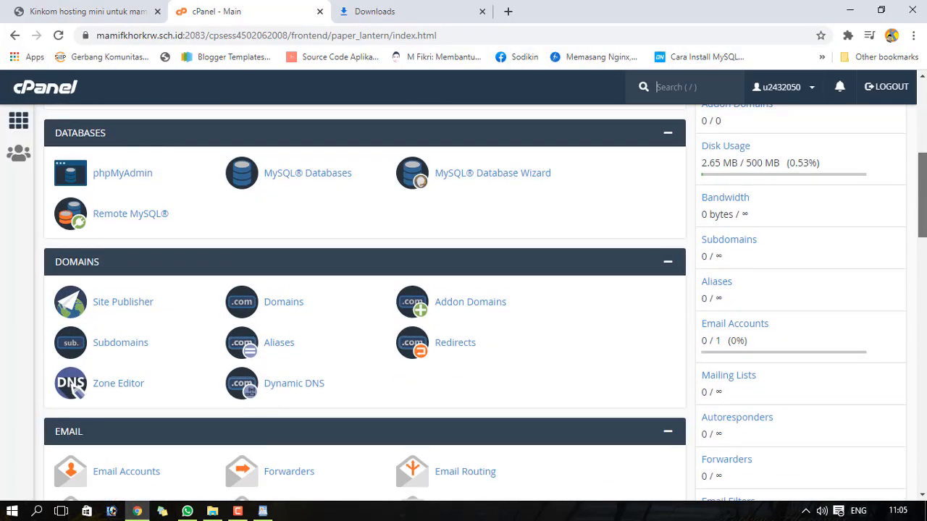
click(113, 186)
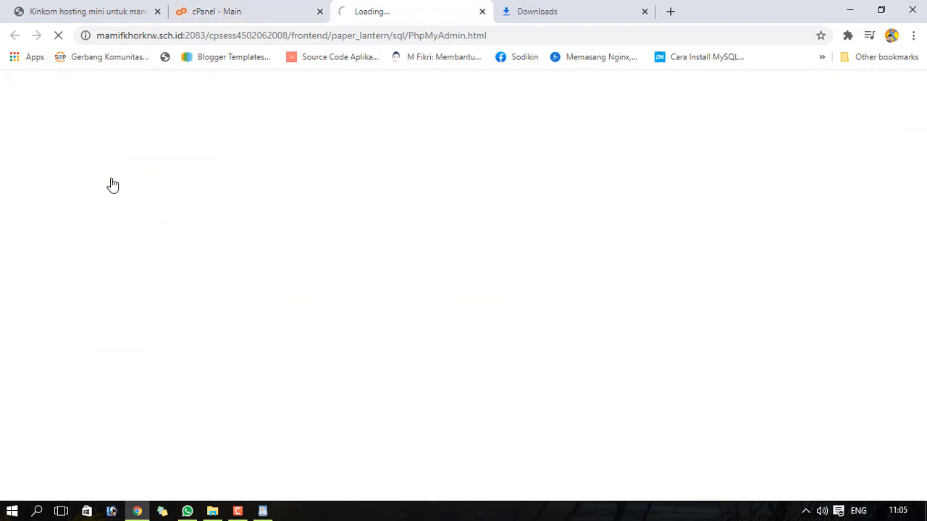
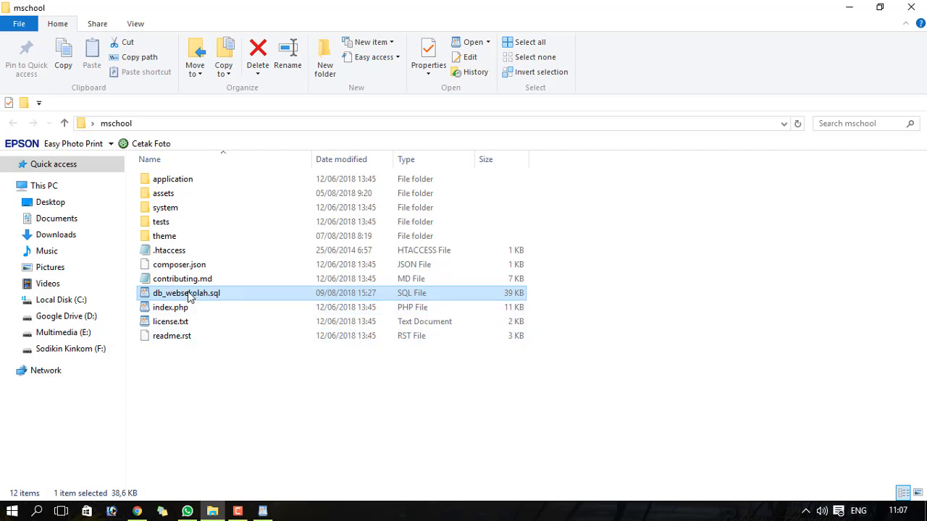
- Choose Desktop > mschool > db_websekolah.sql as the SQL file to import into u2432050_database_sekolah
click(137, 512)
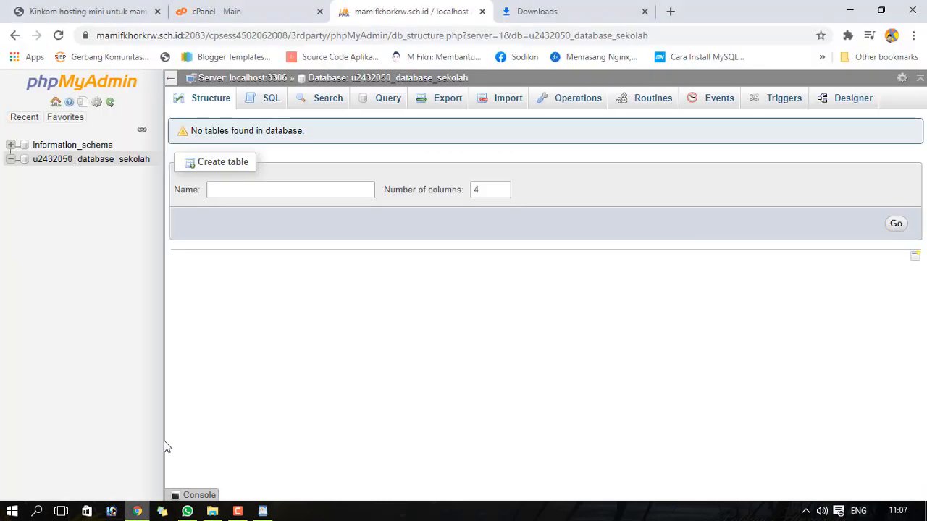
click(495, 101)
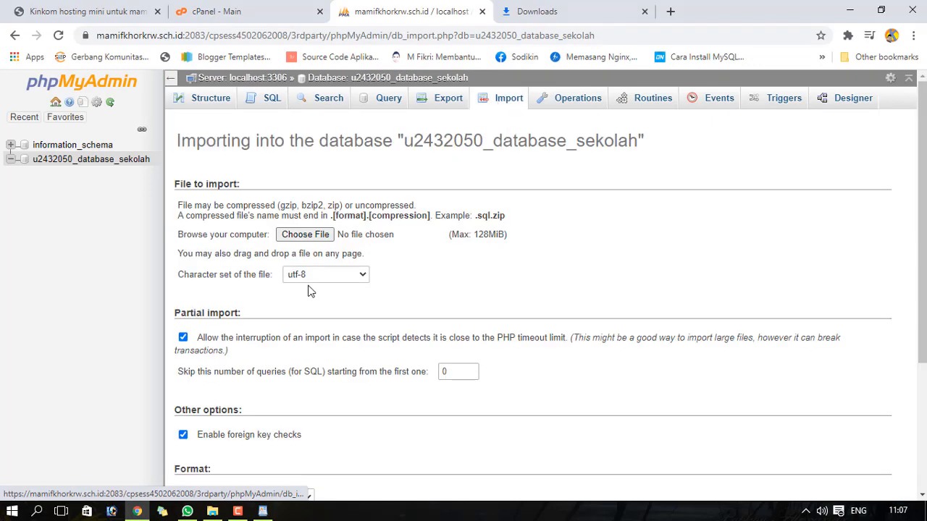
click(304, 236)
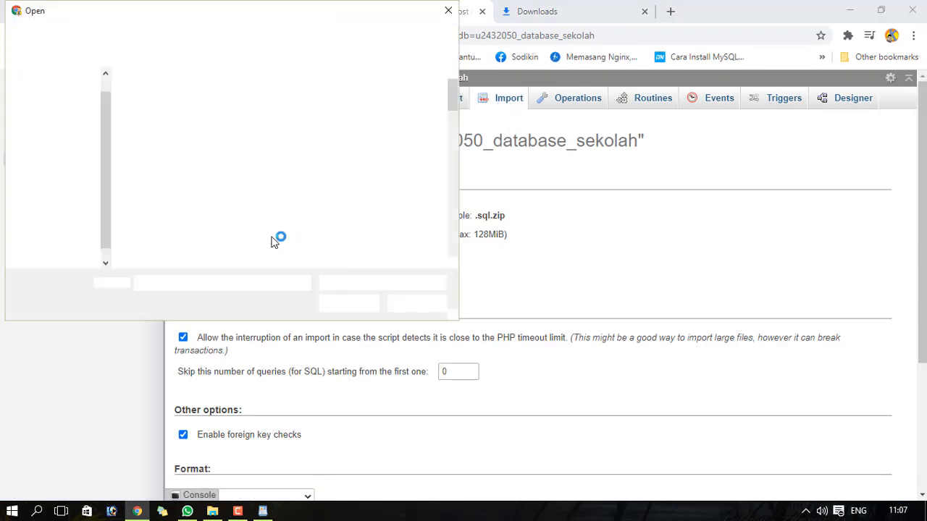
click(58, 98)
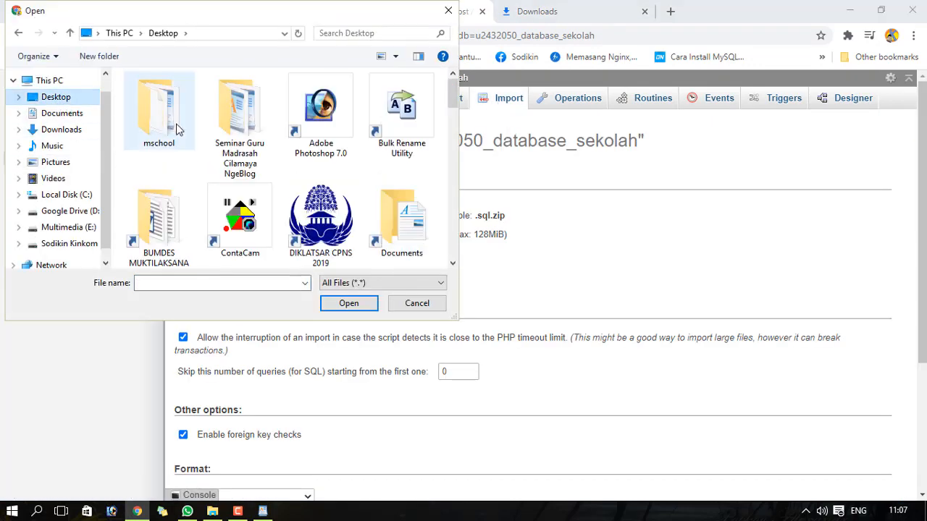
double_click(147, 120)
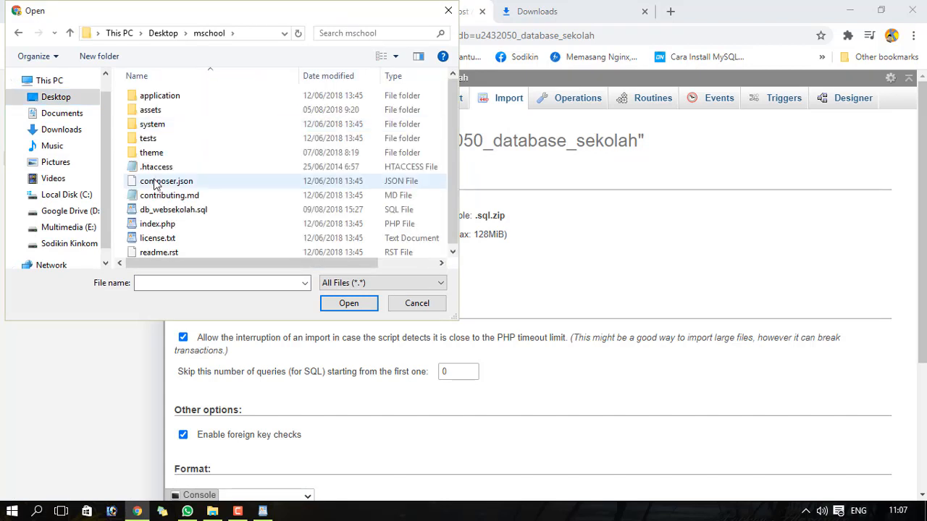
click(158, 216)
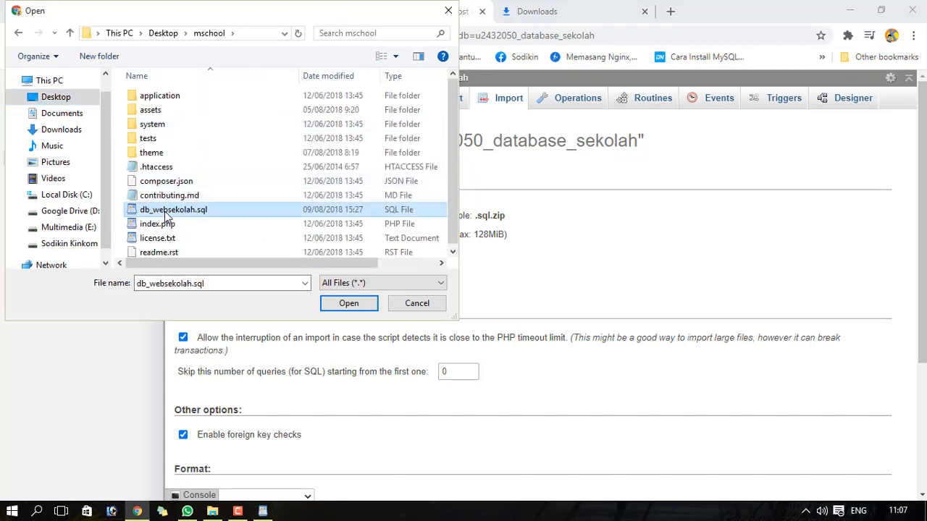
click(341, 307)
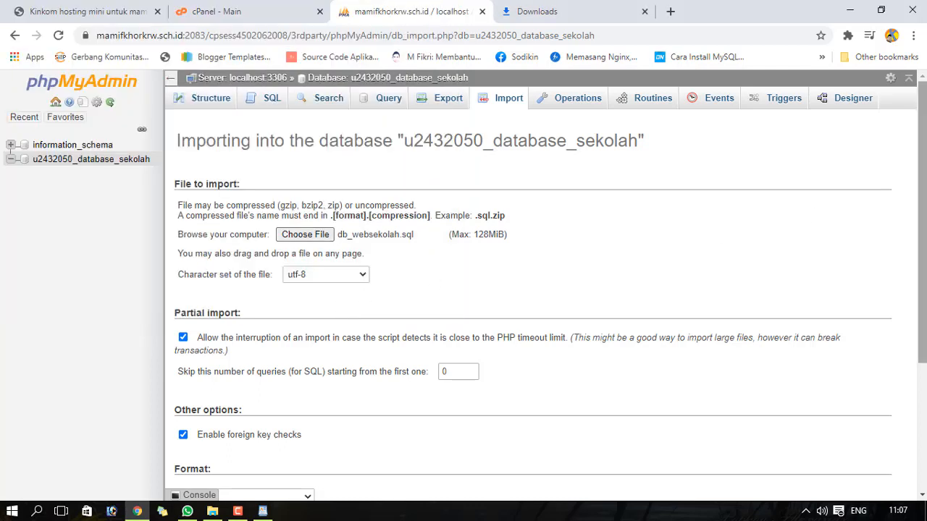
scroll(923, 231, down, 1)
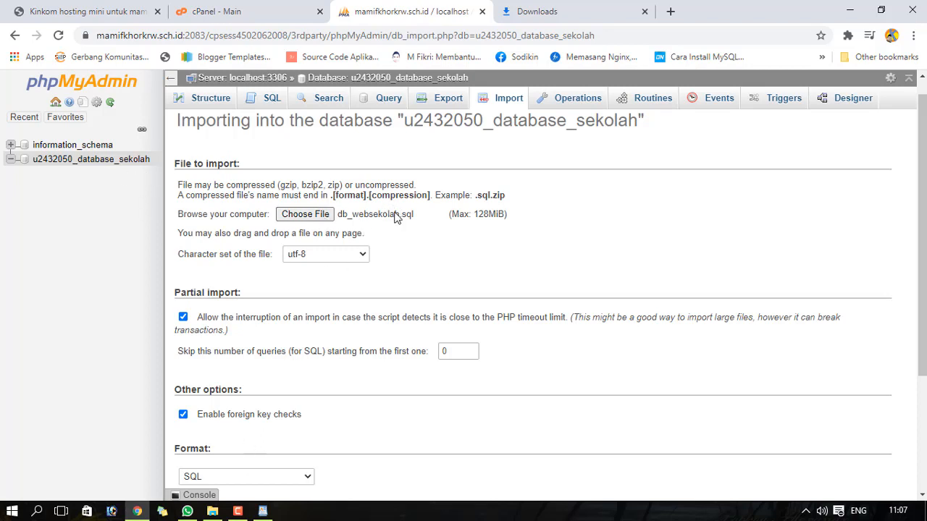
scroll(922, 246, down, 1)
scroll(923, 290, down, 2)
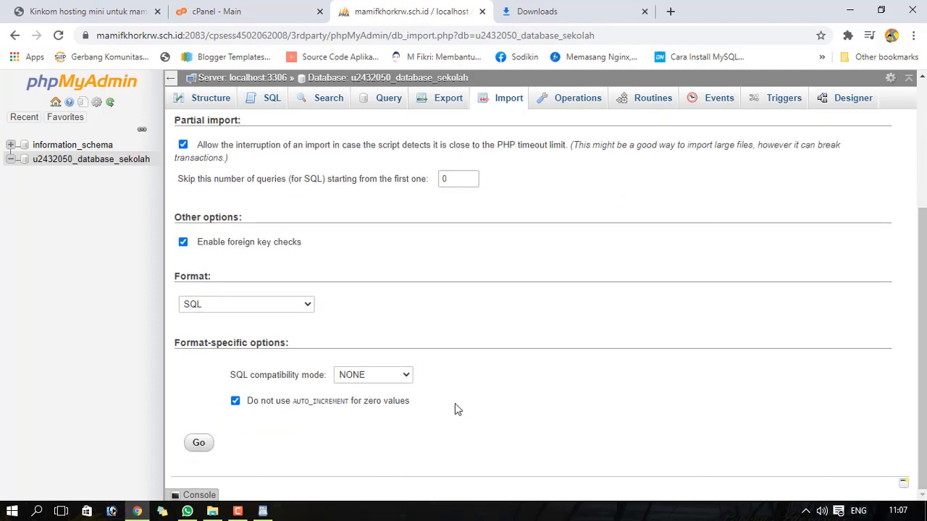
- Run the db_websekolah.sql import (39 queries) and review the 16 new tables, tbl_agenda to tbl_tulisan
click(199, 443)
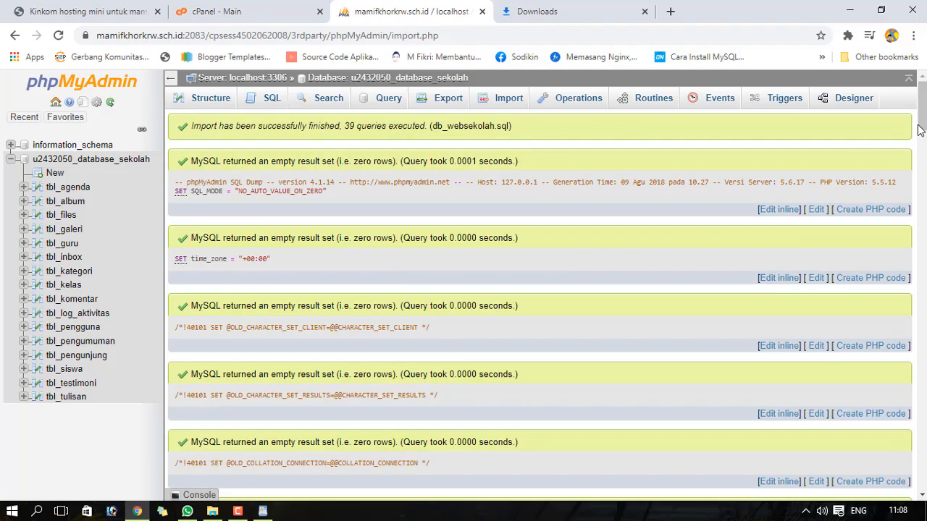
drag(922, 131, 923, 471)
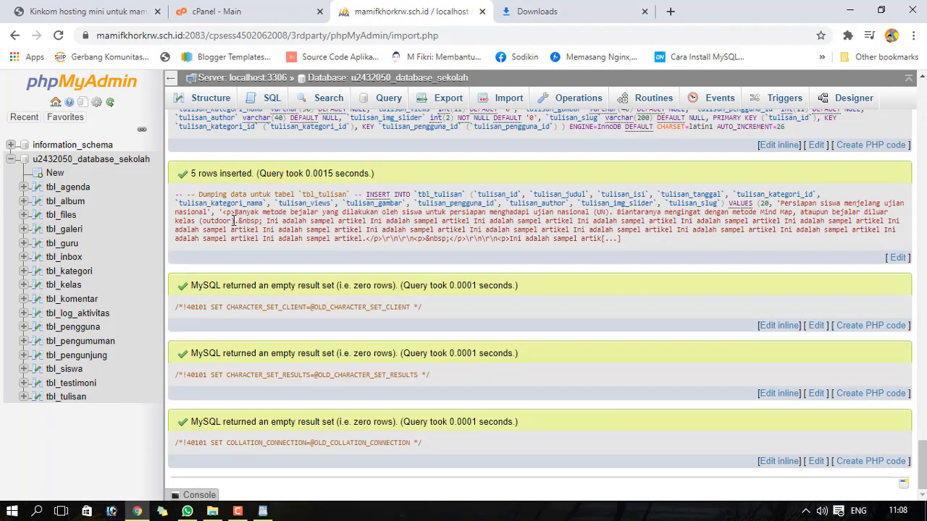
click(108, 166)
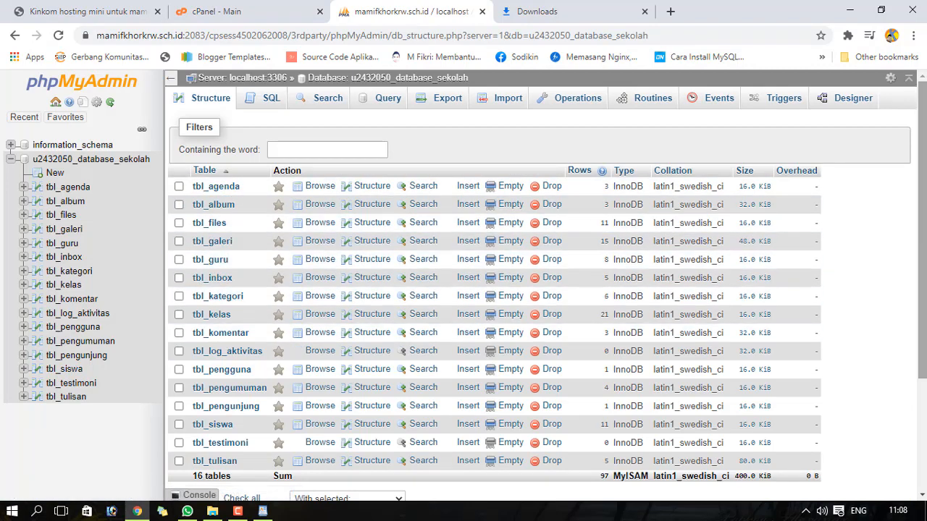
scroll(253, 284, down, 3)
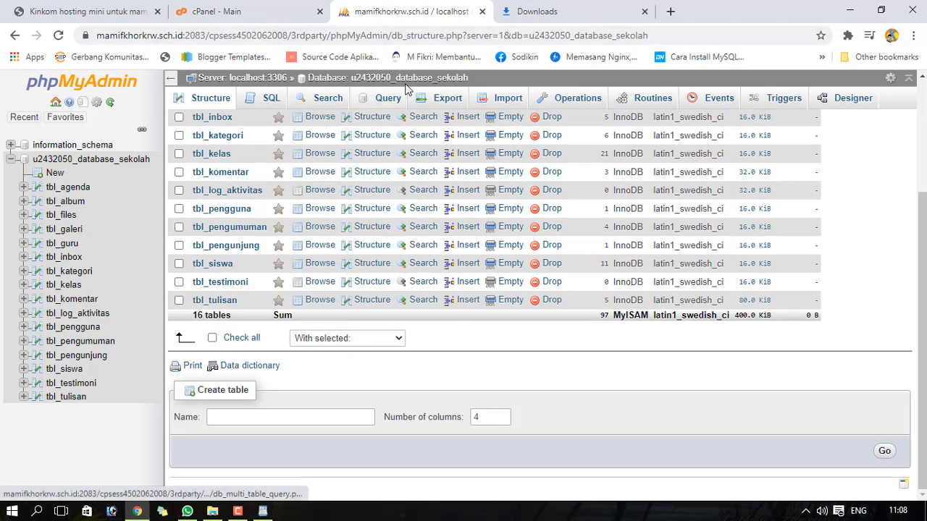
- Close phpMyAdmin and launch cPanel's File Manager on the home directory listing public_html
click(483, 11)
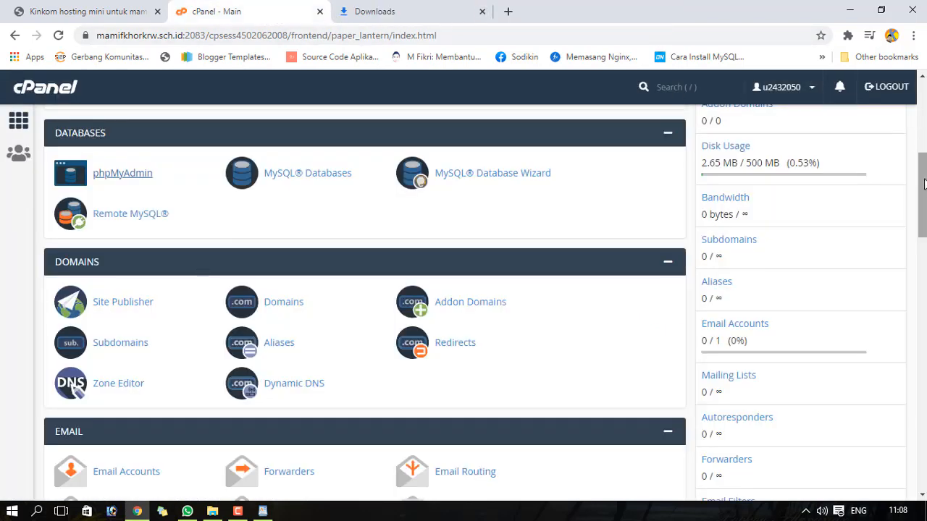
drag(925, 185, 926, 110)
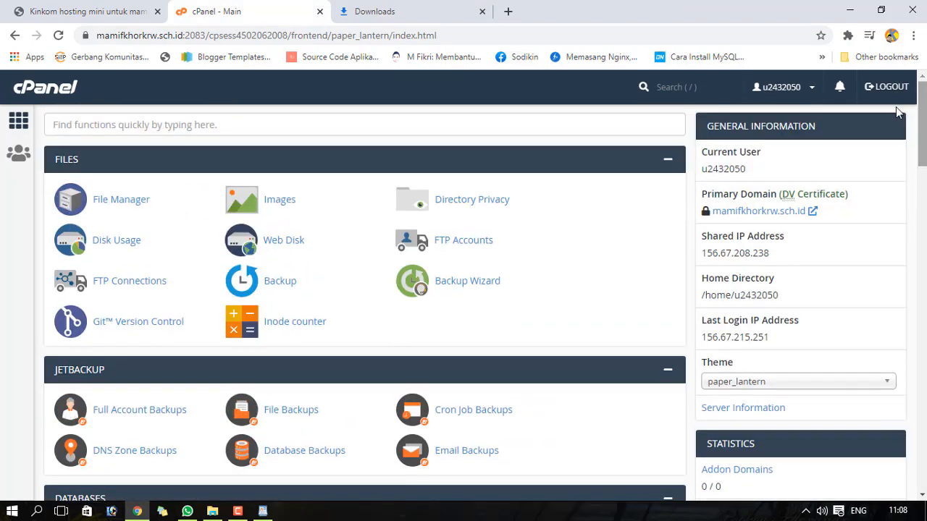
click(121, 202)
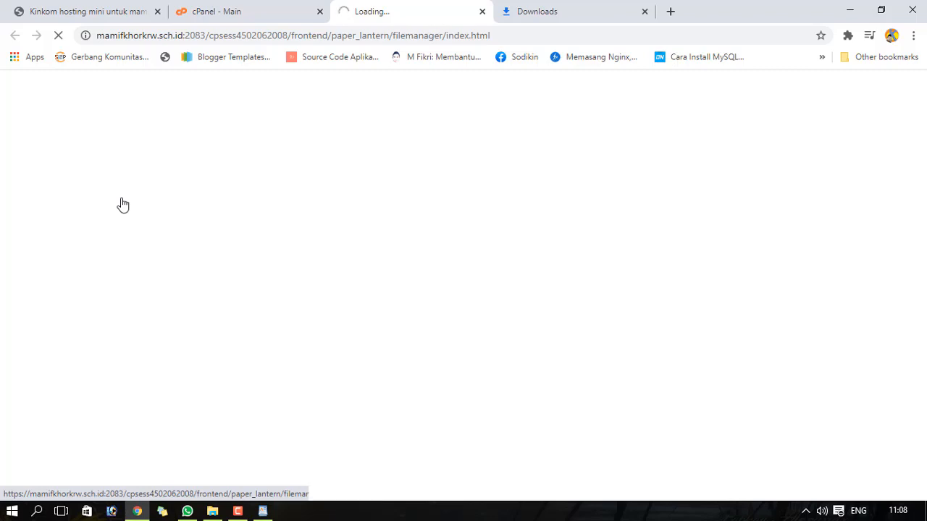
mouse_move(239, 510)
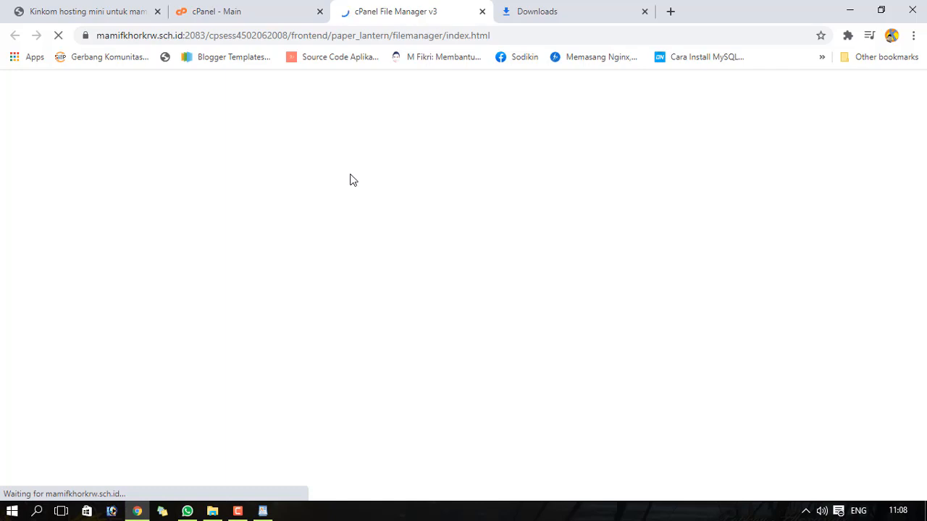
click(284, 8)
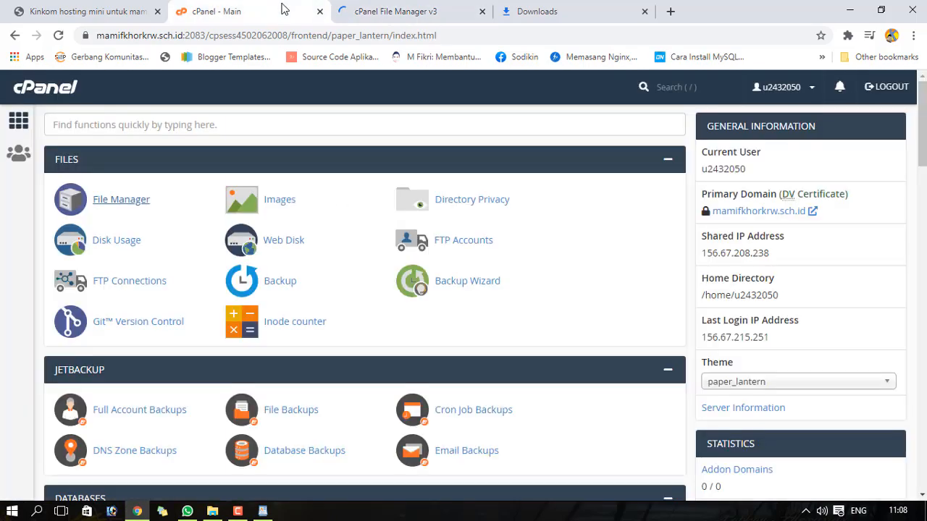
click(414, 11)
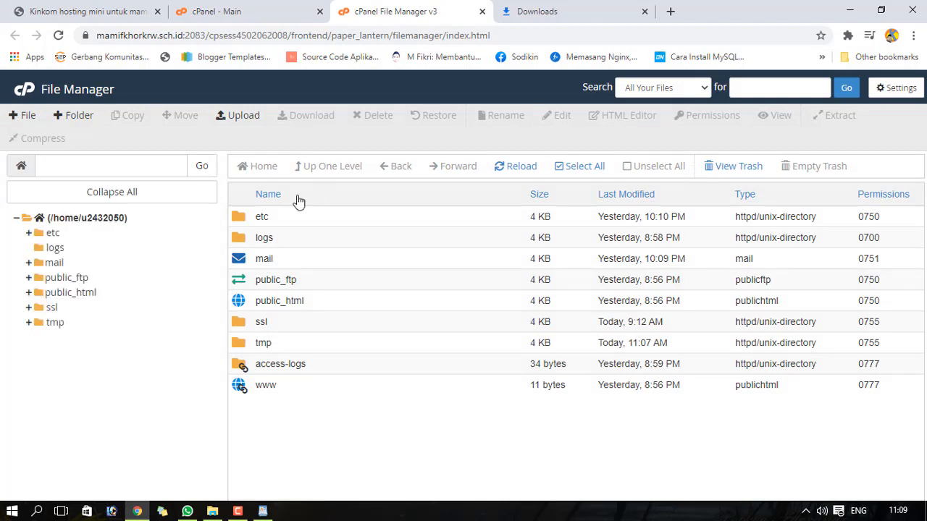
- Permanently delete cgi-bin and index.php from public_html, skipping the trash
click(64, 293)
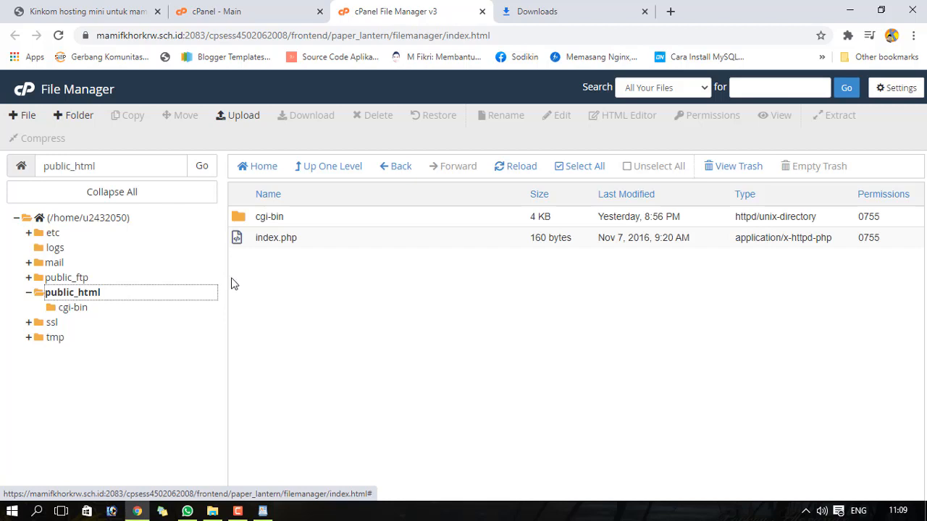
click(294, 288)
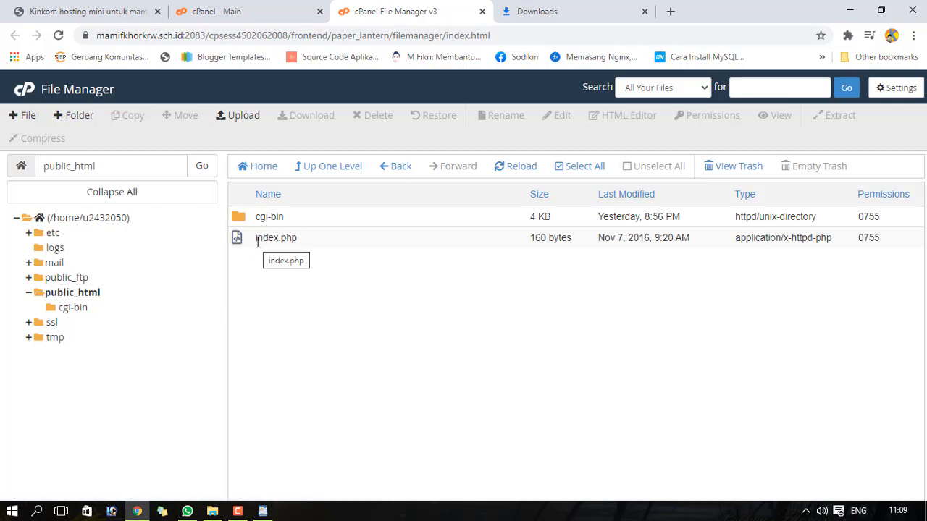
click(243, 239)
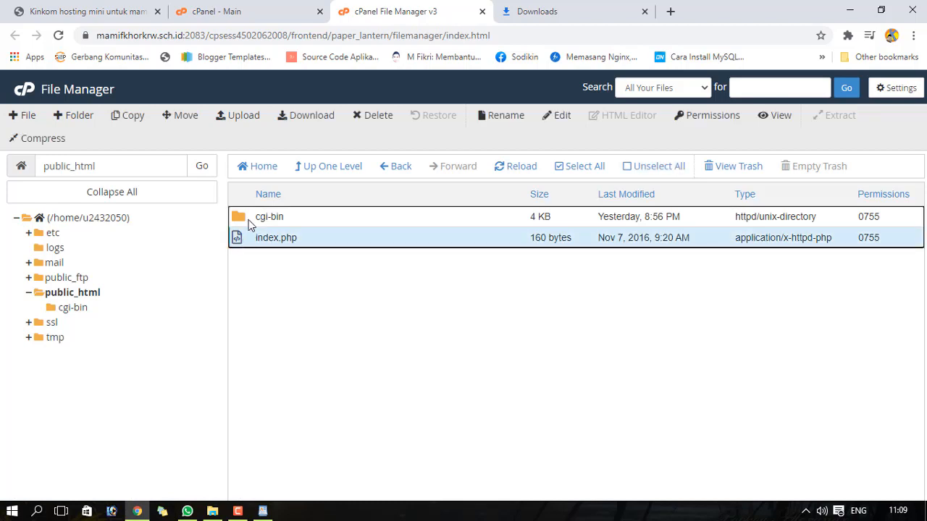
ctrl+click(250, 221)
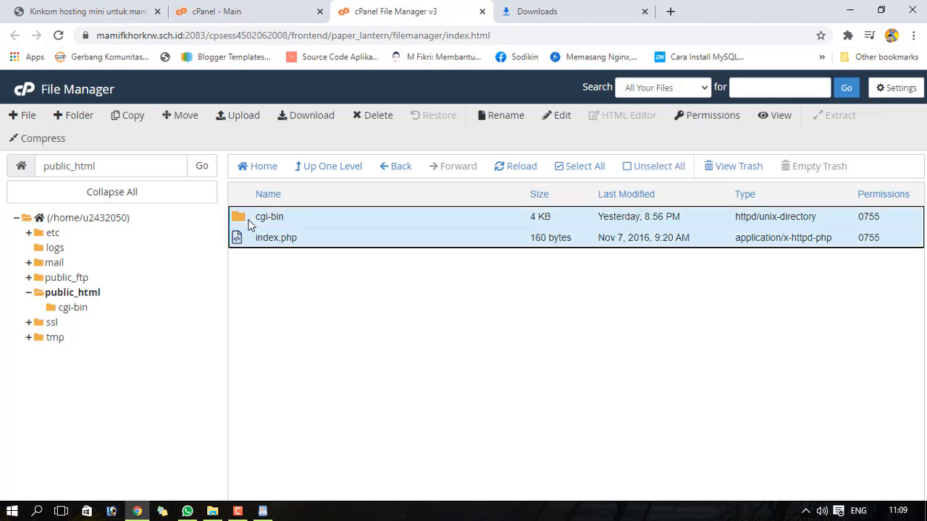
click(371, 116)
click(363, 296)
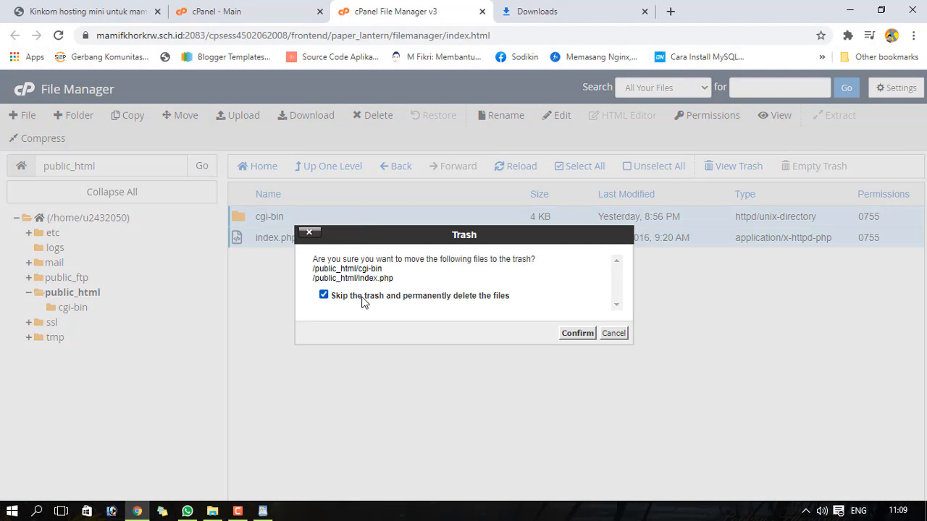
click(576, 333)
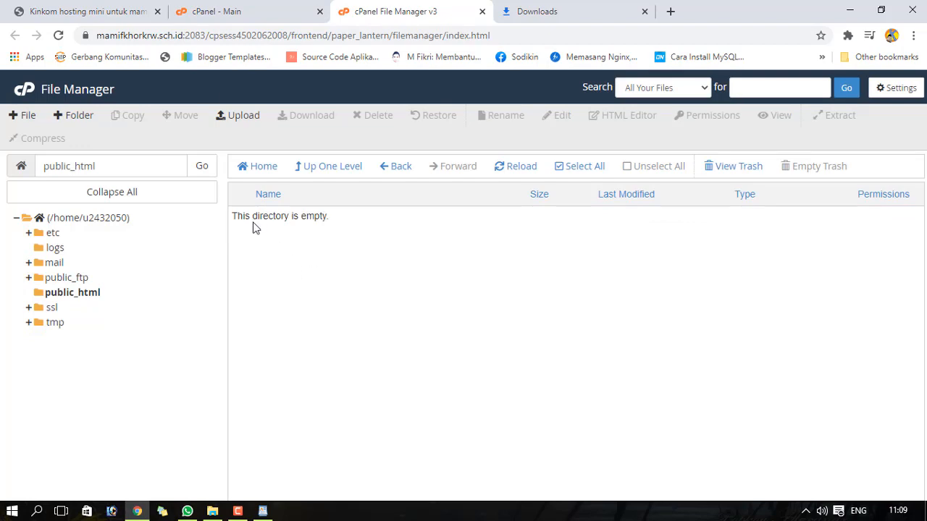
click(174, 20)
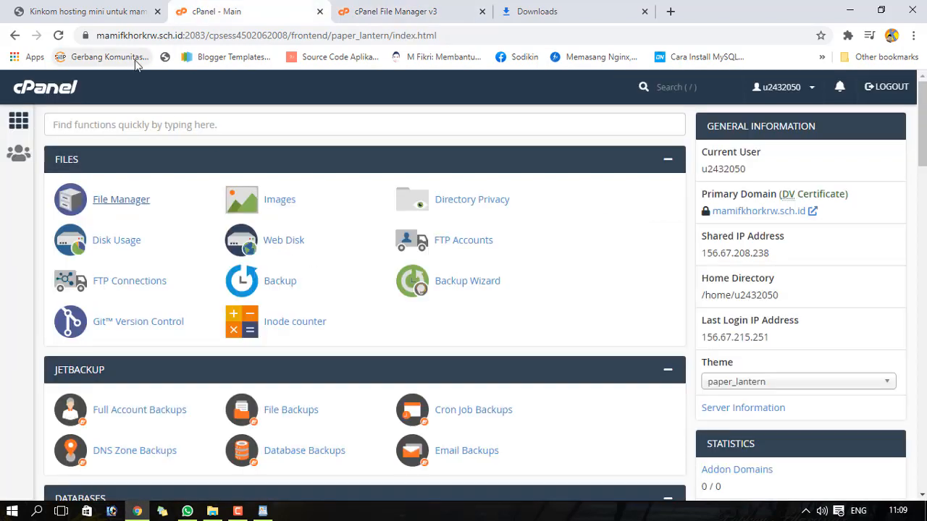
click(105, 16)
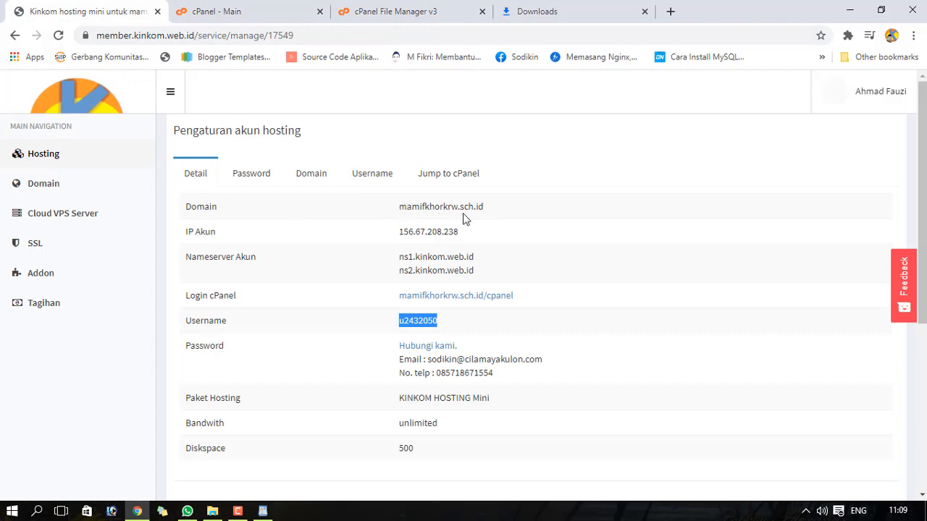
click(280, 14)
click(369, 14)
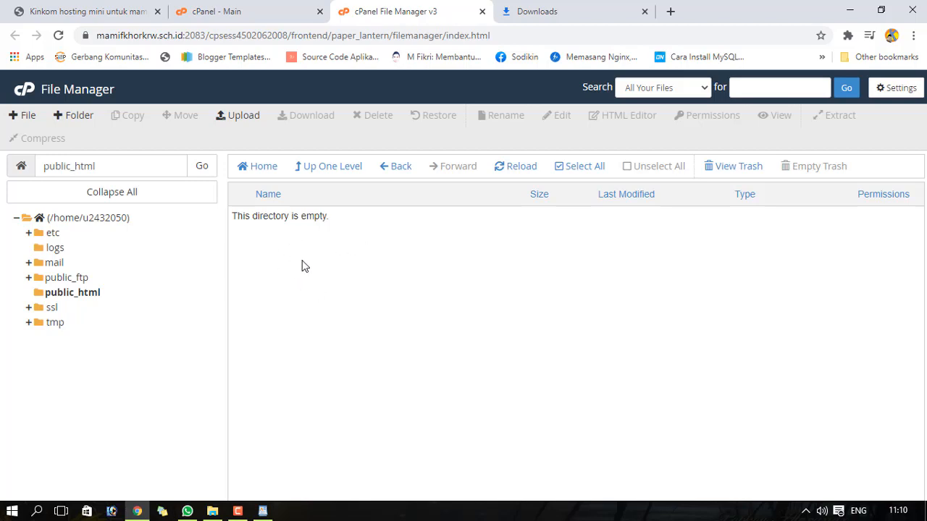
click(137, 12)
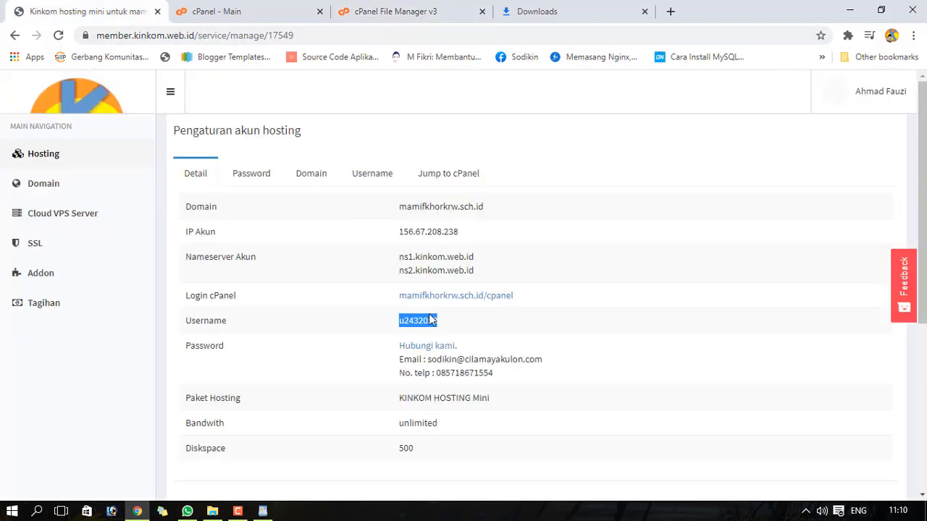
click(347, 330)
drag(401, 207, 489, 212)
click(486, 213)
click(394, 8)
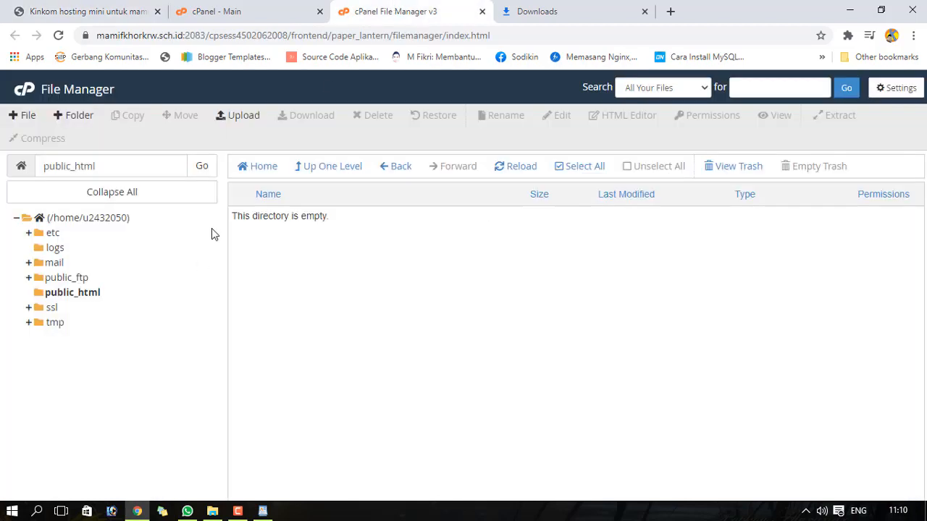
- Zip every mschool project file and folder except db_websekolah.sql into a compressed archive
click(211, 509)
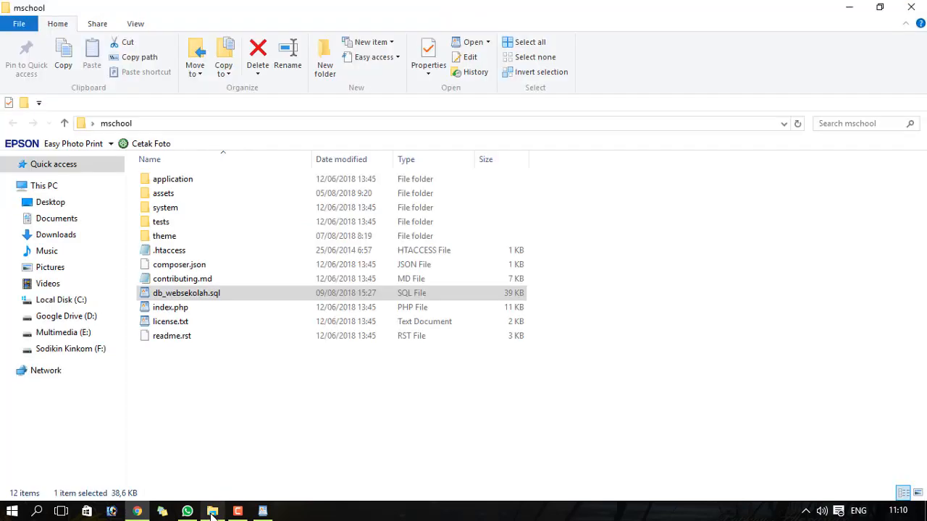
click(217, 372)
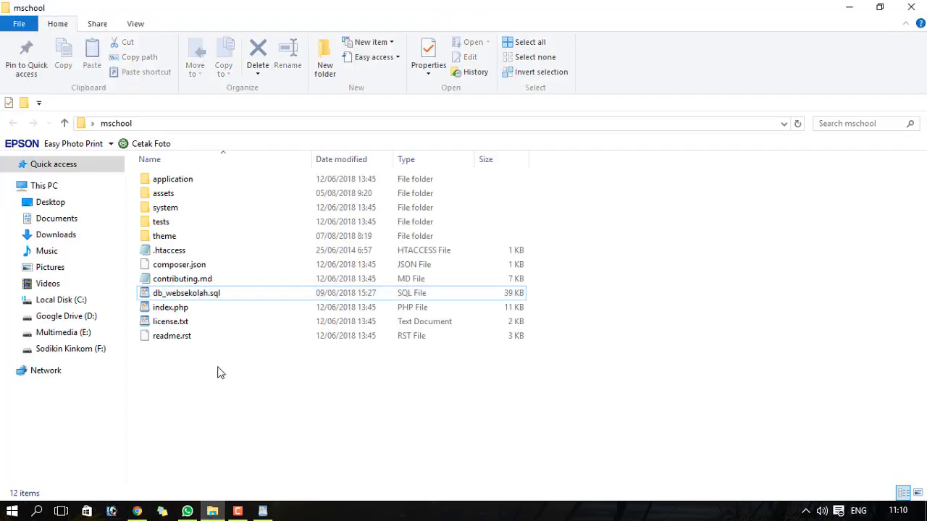
click(172, 180)
ctrl+click(172, 195)
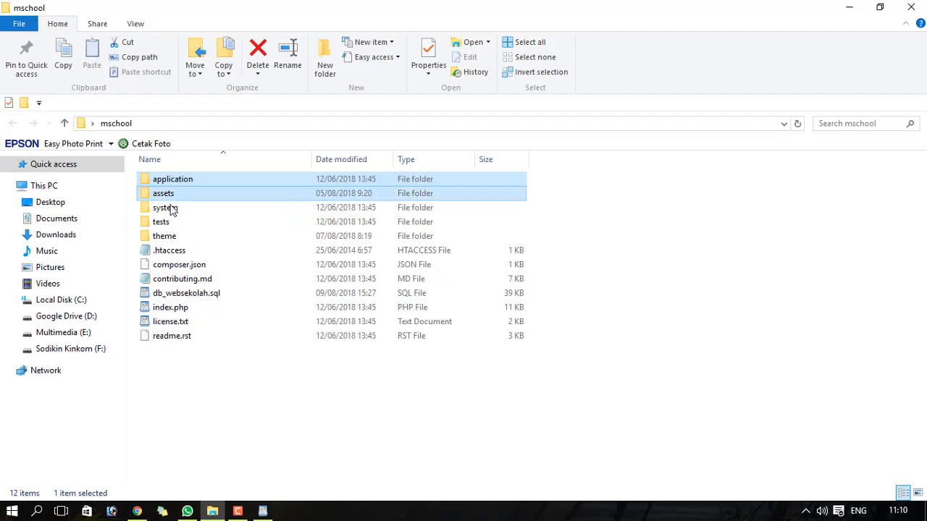
ctrl+click(172, 208)
ctrl+click(170, 225)
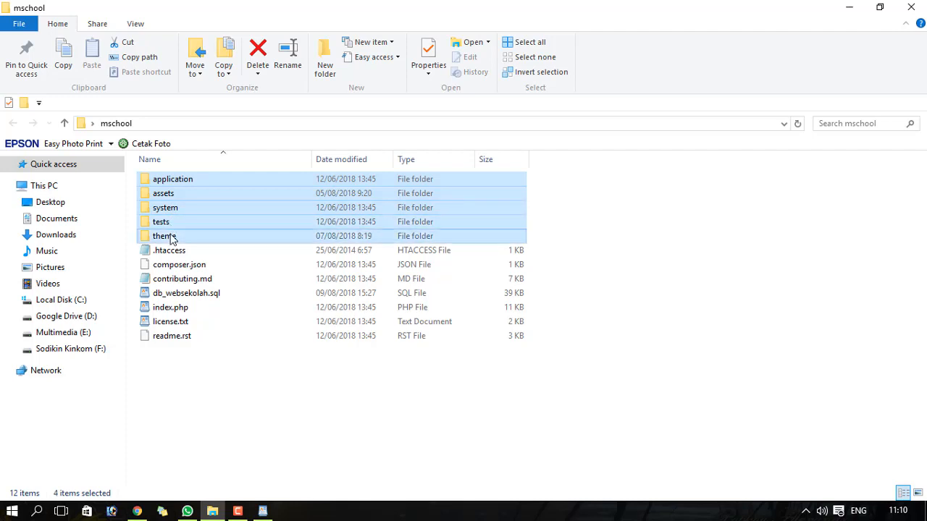
ctrl+click(172, 237)
shift+click(175, 265)
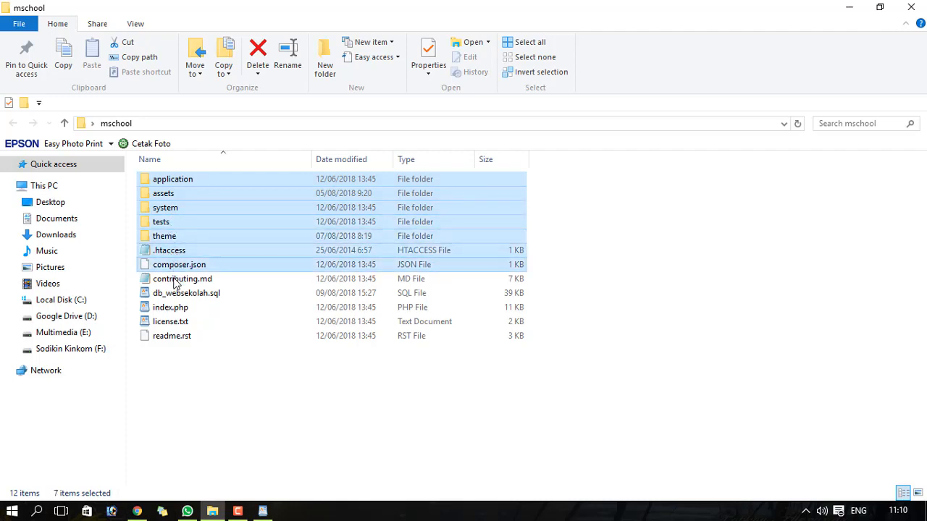
shift+click(175, 280)
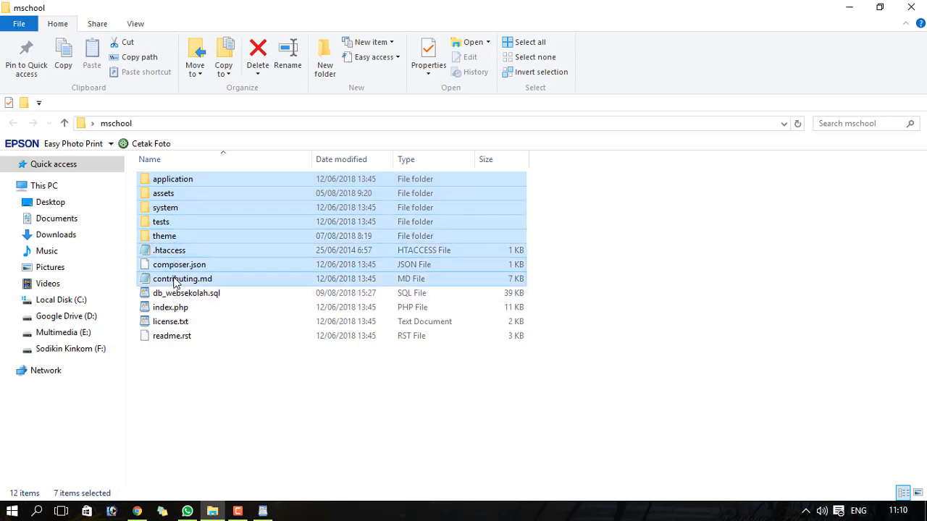
ctrl+click(175, 308)
ctrl+click(174, 324)
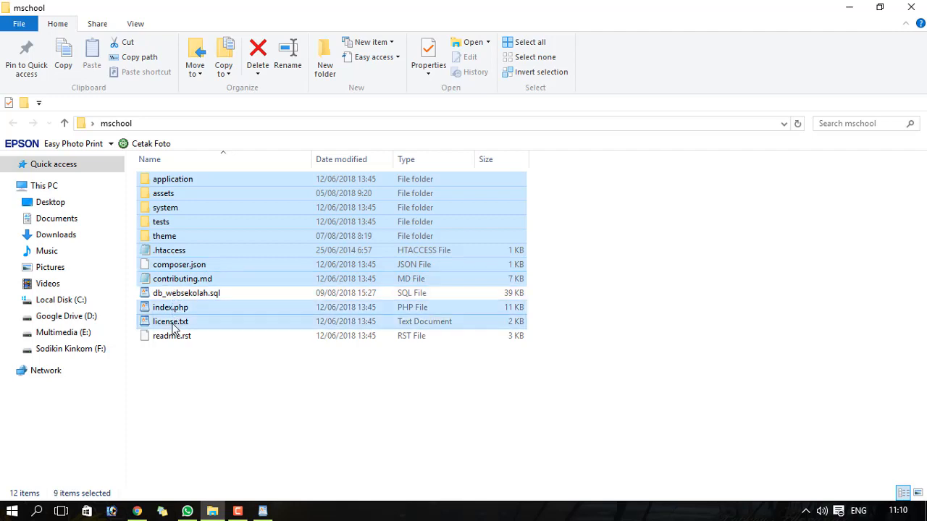
ctrl+click(173, 337)
right_click(186, 230)
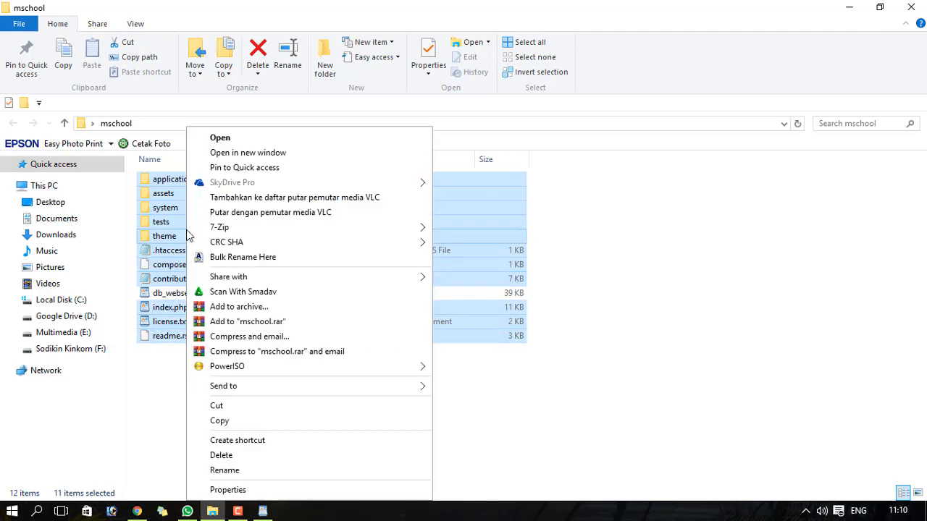
mouse_move(327, 387)
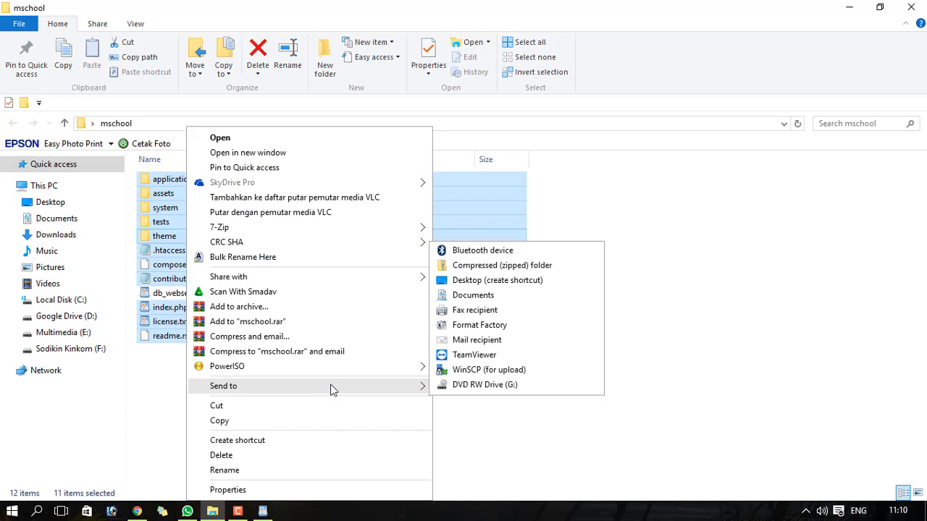
click(567, 266)
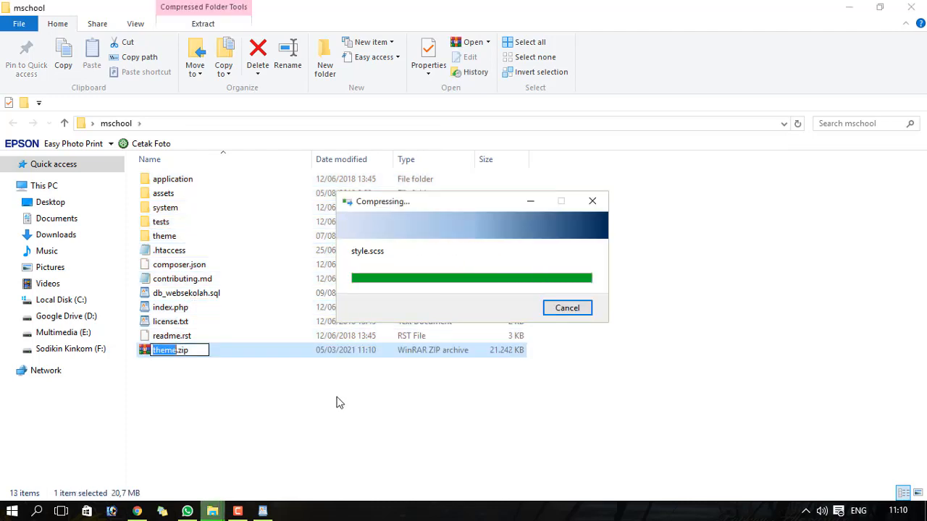
click(677, 340)
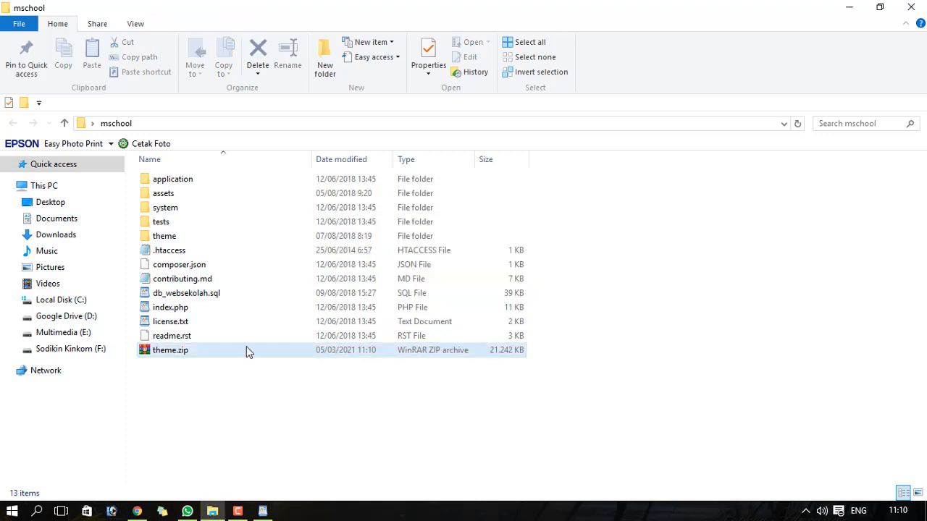
- Rename the archive from theme.zip to scripwebsekolah.zip
right_click(210, 352)
click(248, 470)
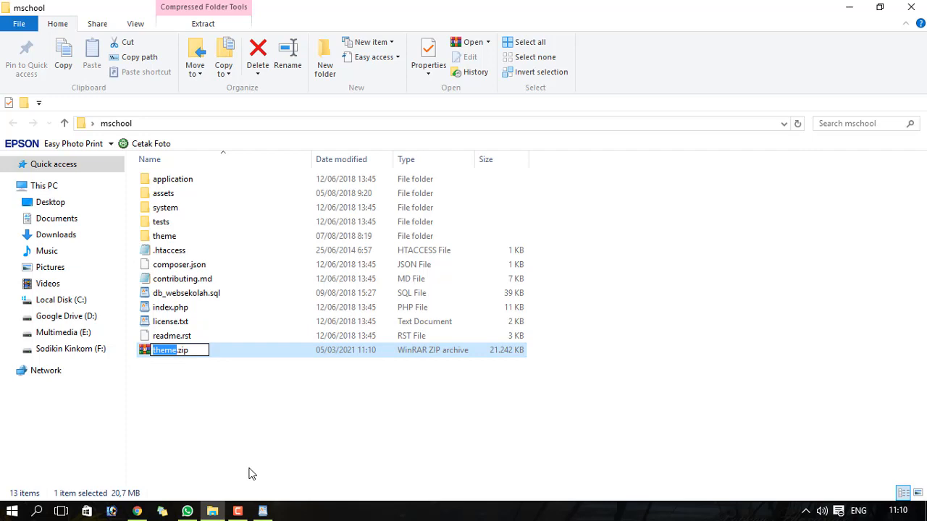
text(scripweb)
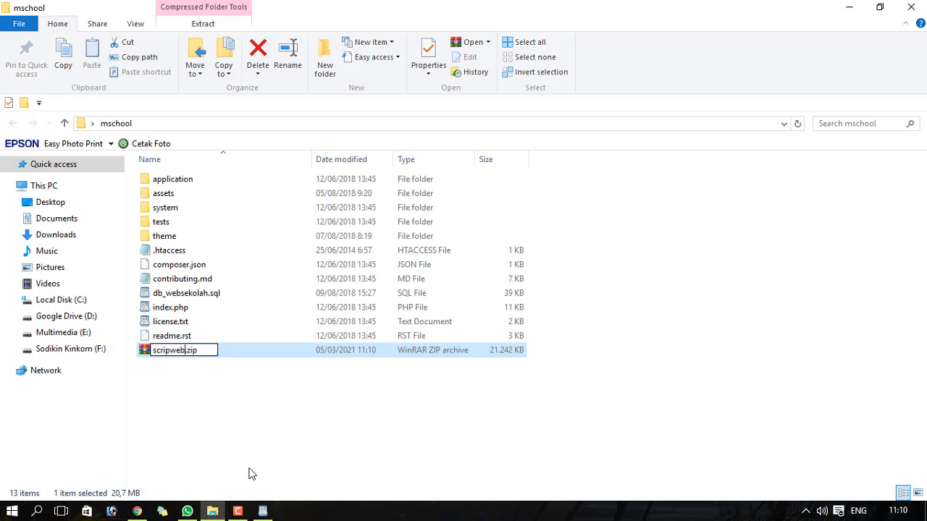
text(sekolah)
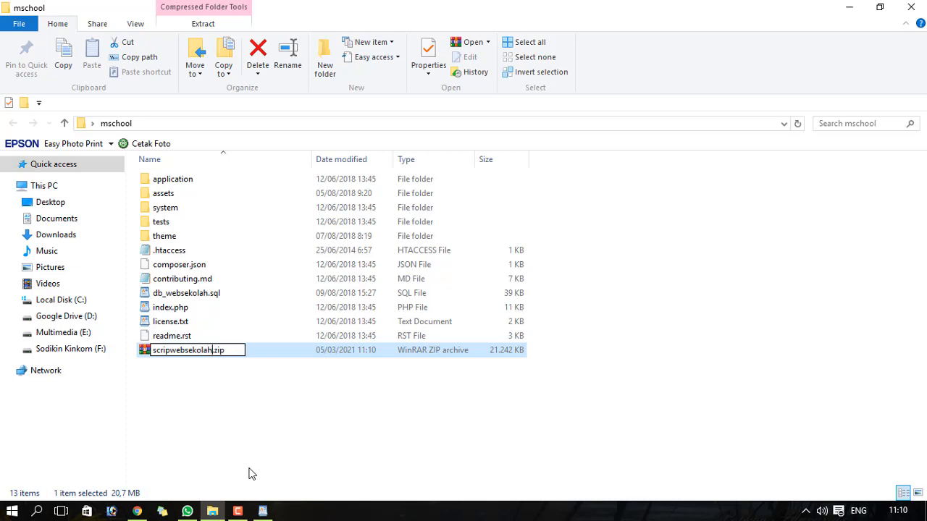
click(244, 462)
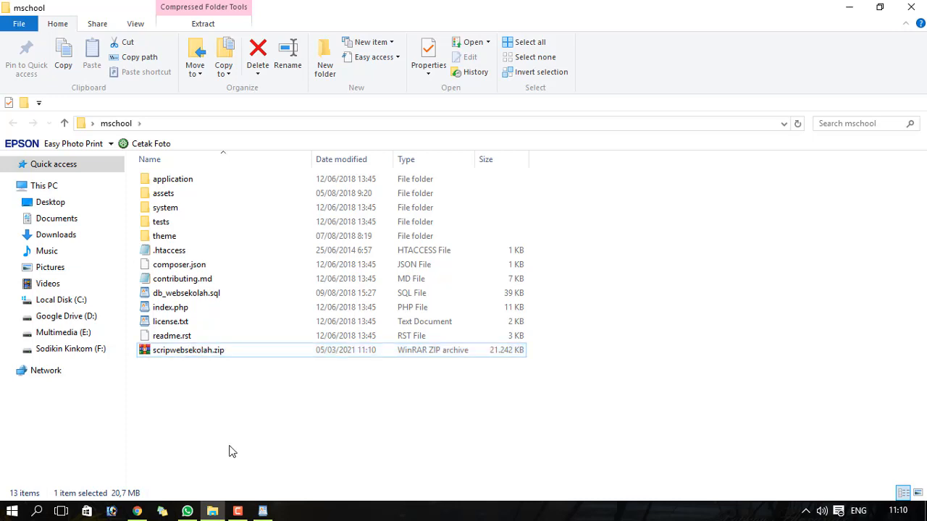
click(226, 354)
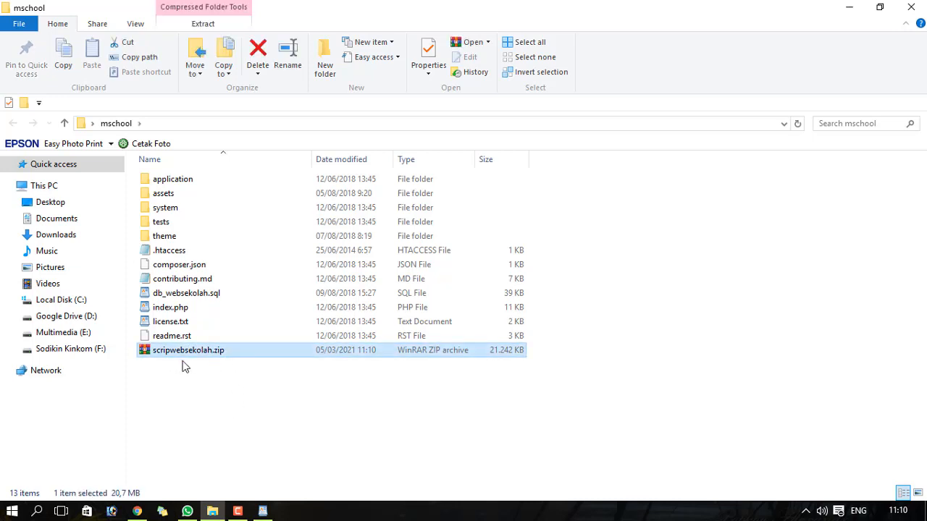
- Open cPanel's File Upload page for public_html, abandoning the file picker
click(137, 511)
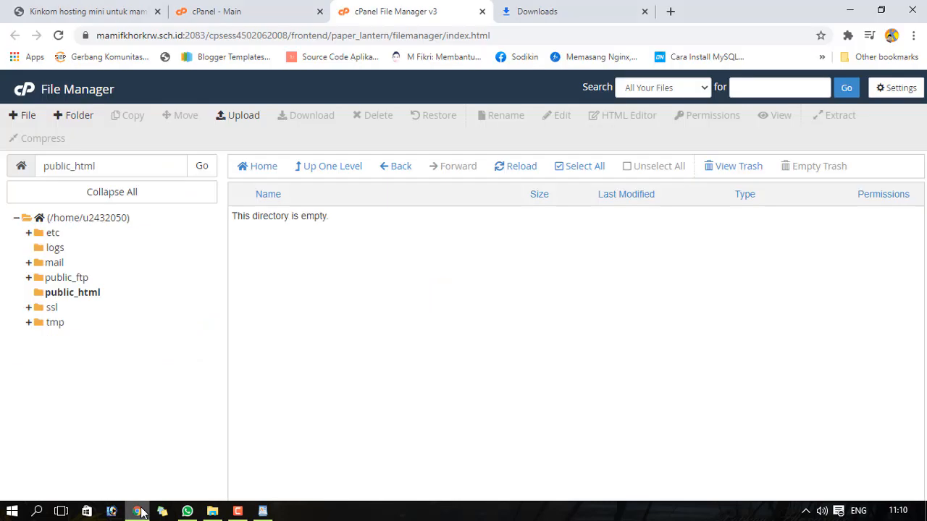
click(235, 117)
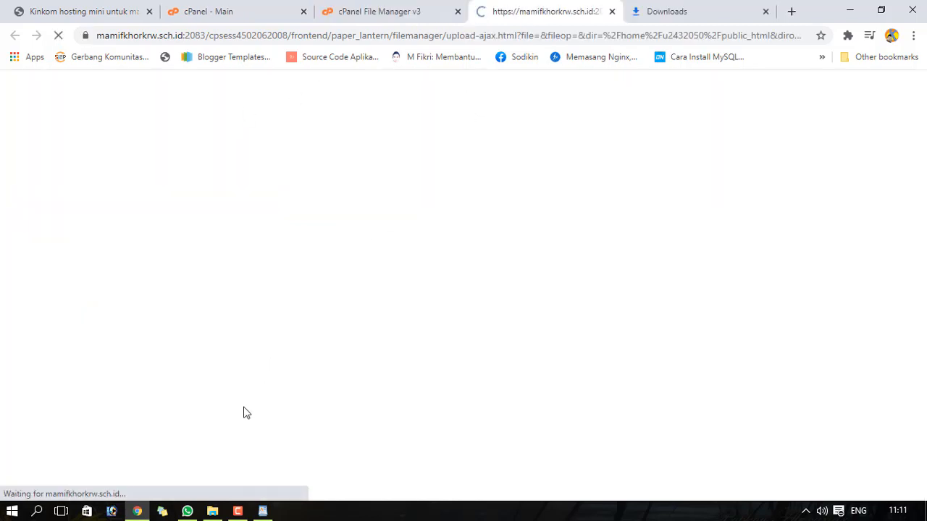
click(213, 511)
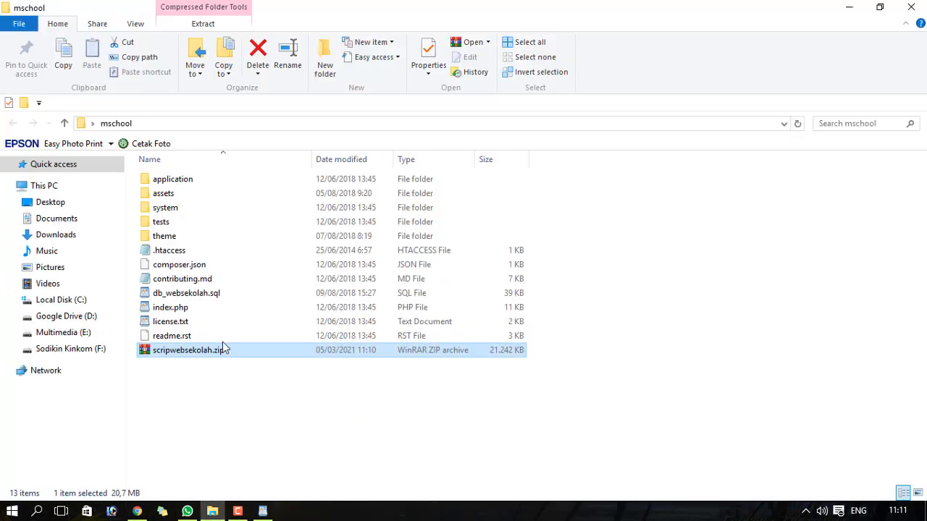
click(137, 512)
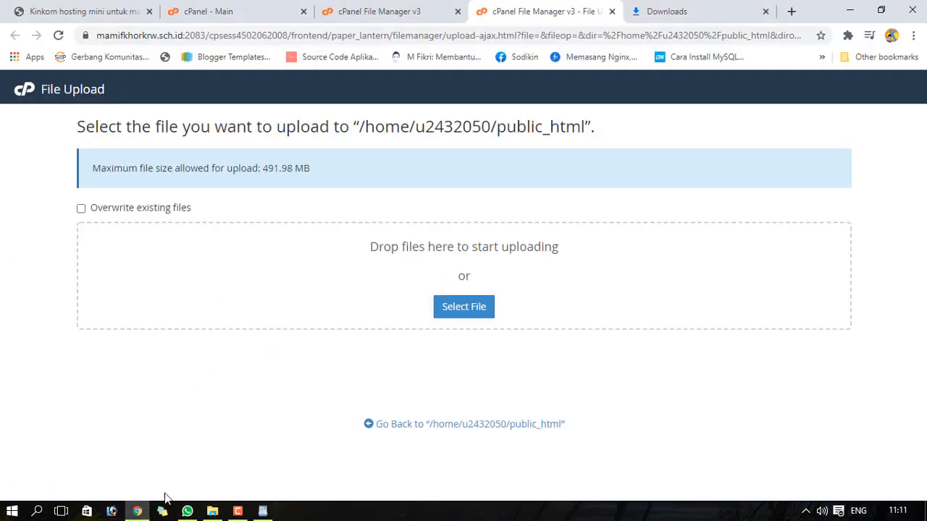
click(454, 310)
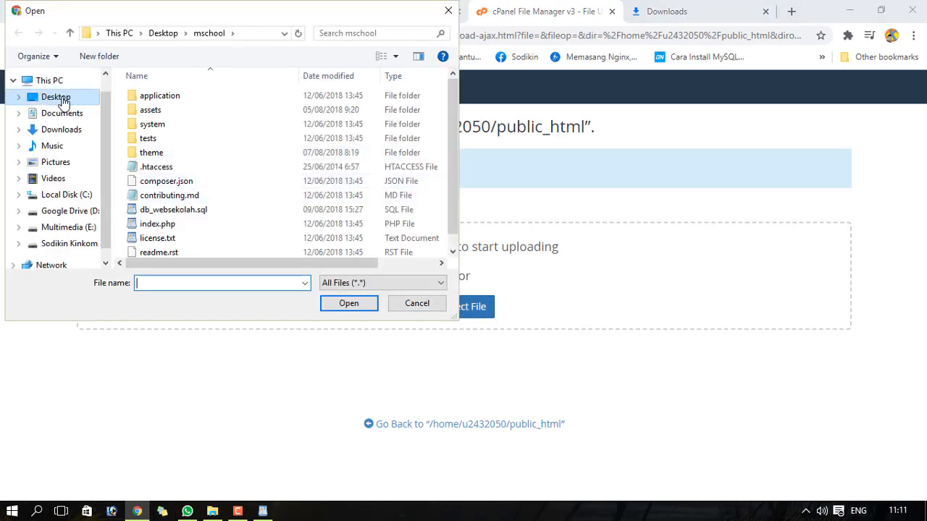
click(61, 97)
double_click(173, 143)
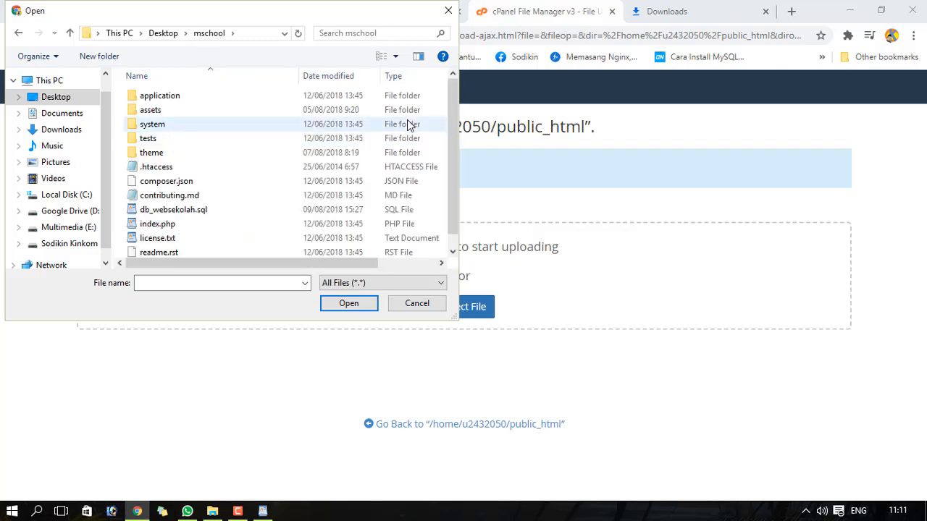
drag(455, 97, 454, 160)
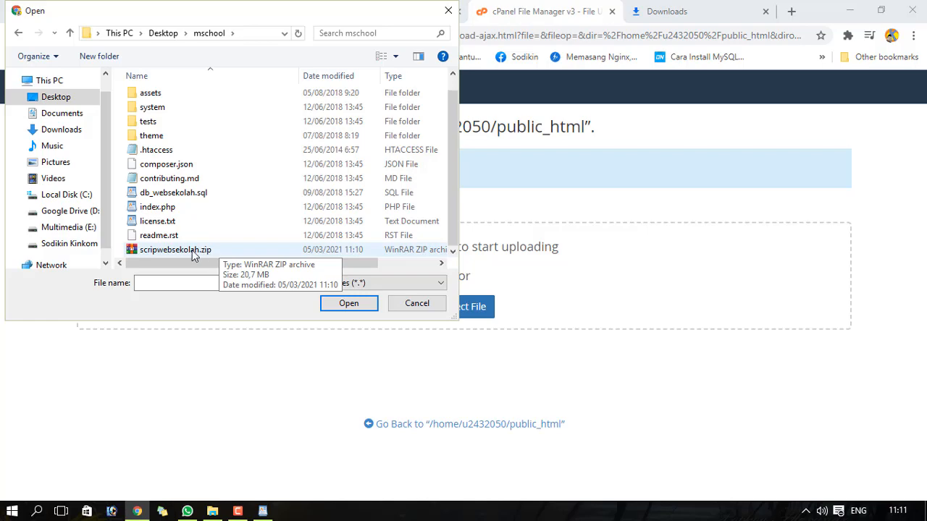
click(448, 10)
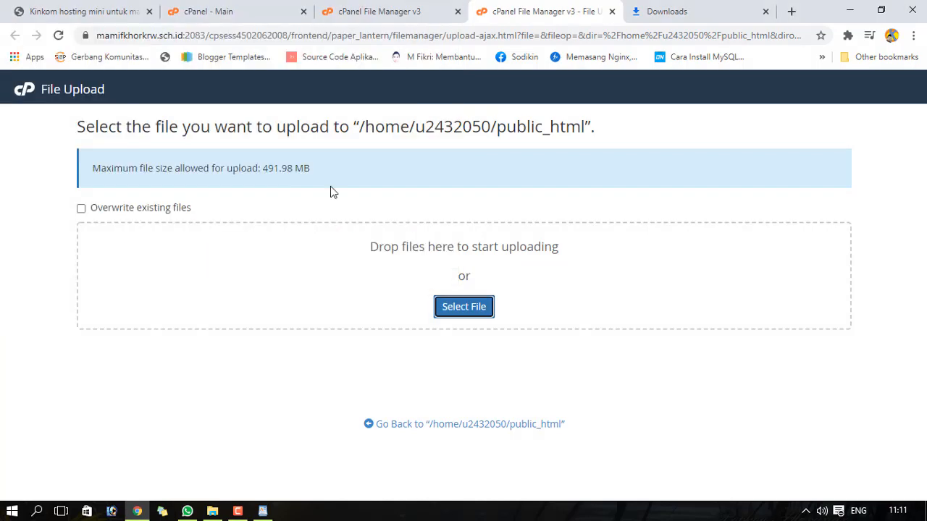
- Drag scripwebsekolah.zip into the upload area and let it finish at 100%, 20.74 MB
click(213, 512)
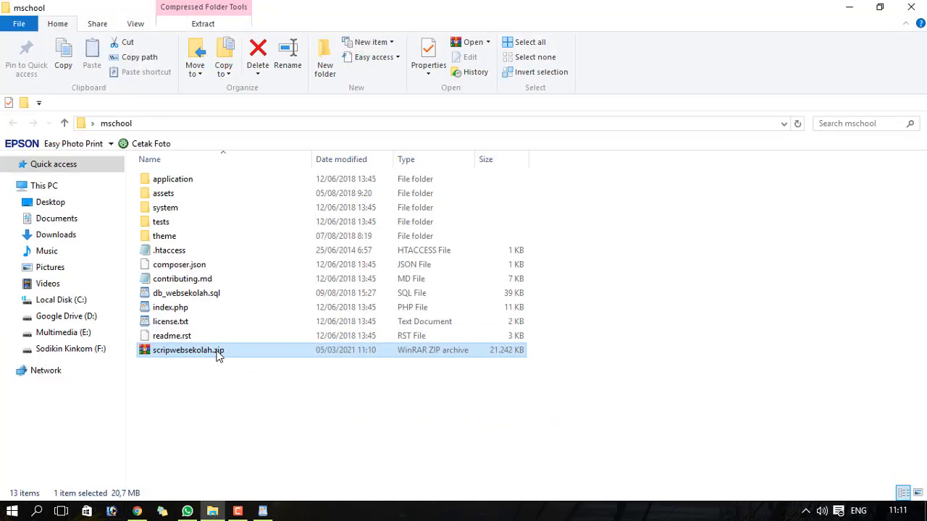
drag(215, 353, 460, 300)
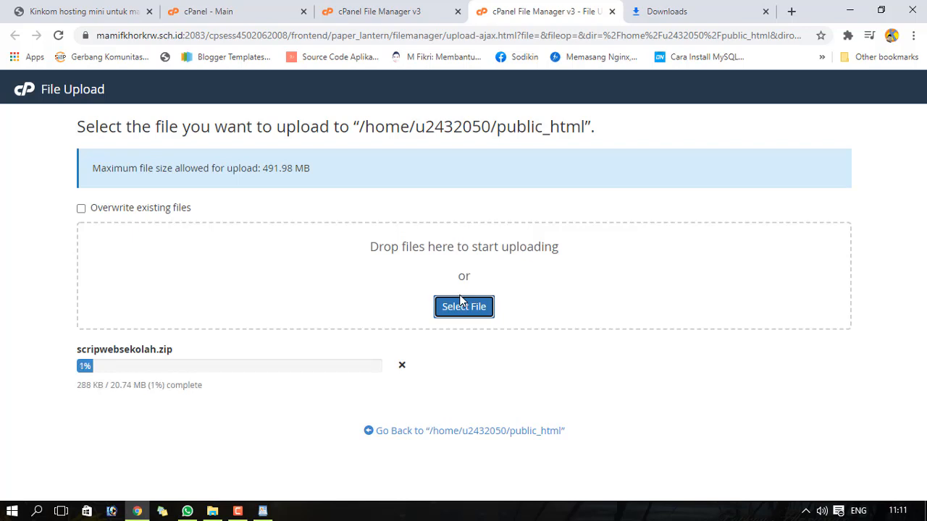
click(237, 512)
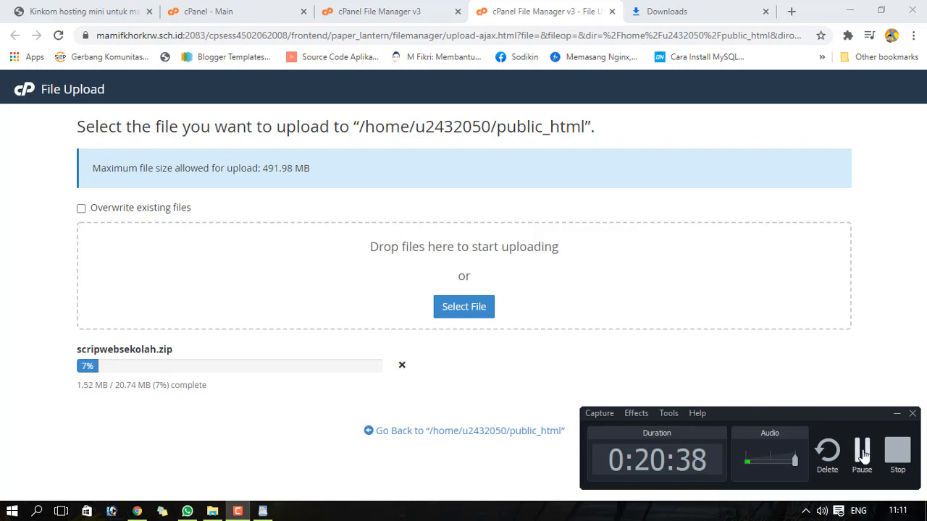
click(862, 450)
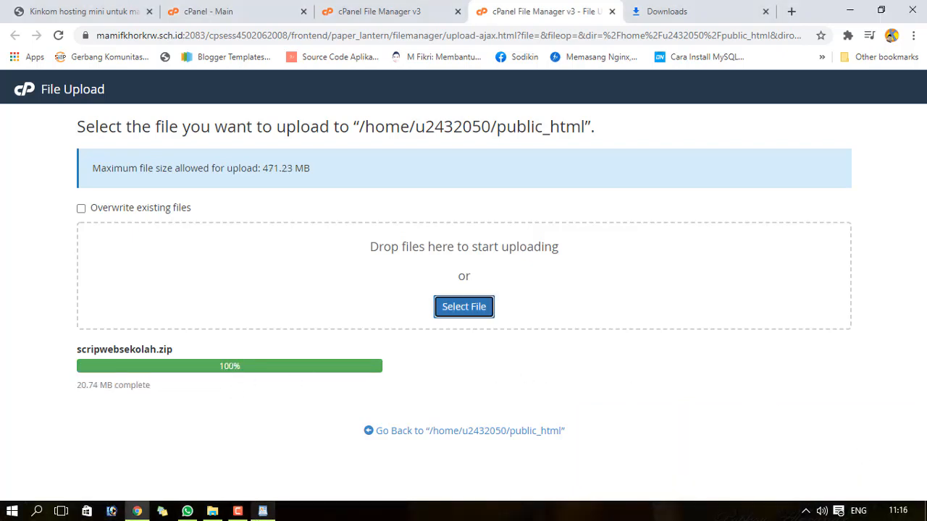
click(239, 512)
click(241, 511)
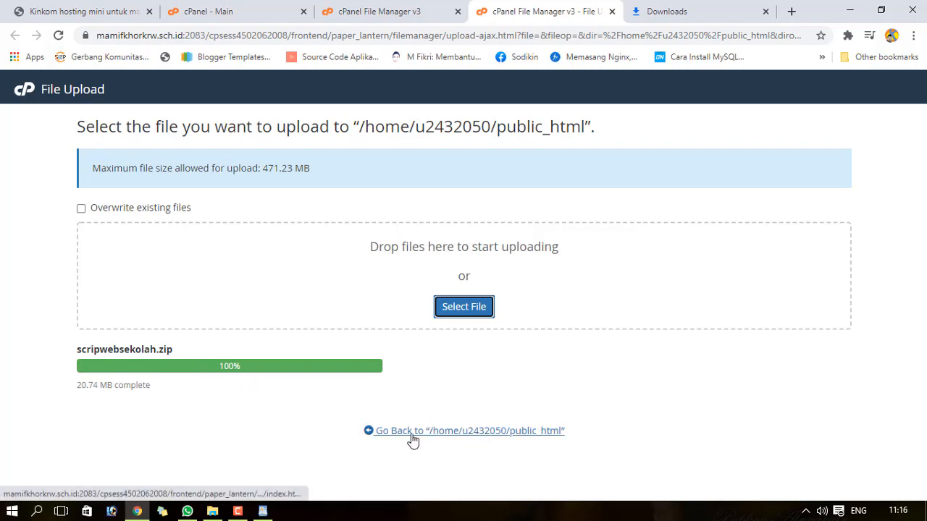
- Extract scripwebsekolah.zip into /public_html, unpacking application, assets, system, tests, theme and index.php
click(457, 432)
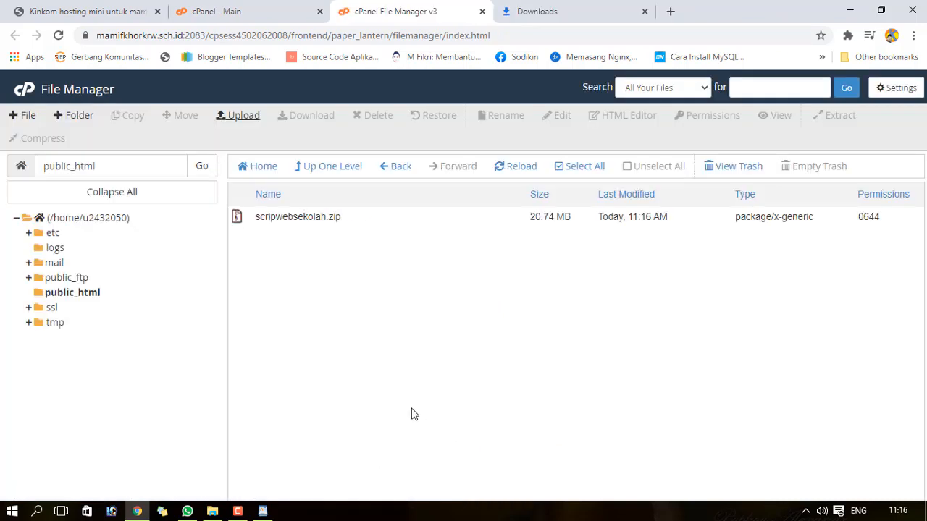
click(259, 220)
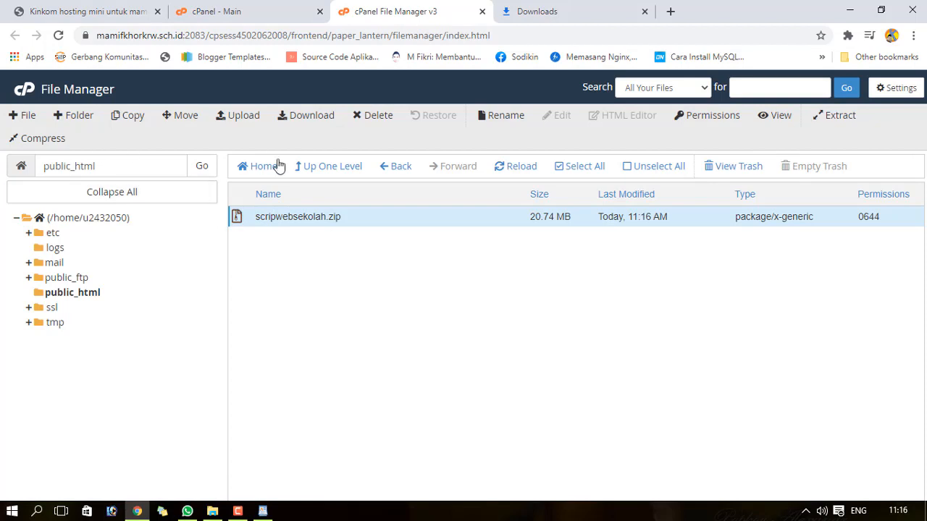
click(840, 117)
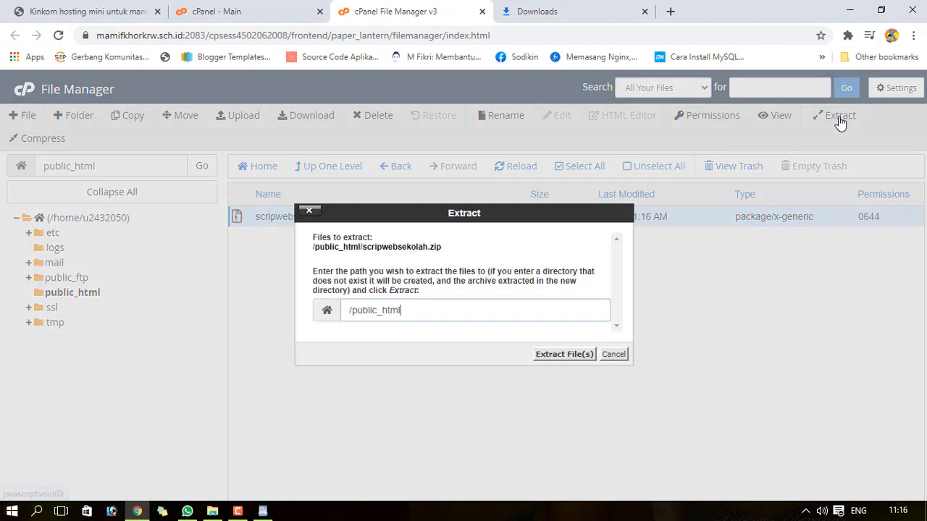
click(540, 358)
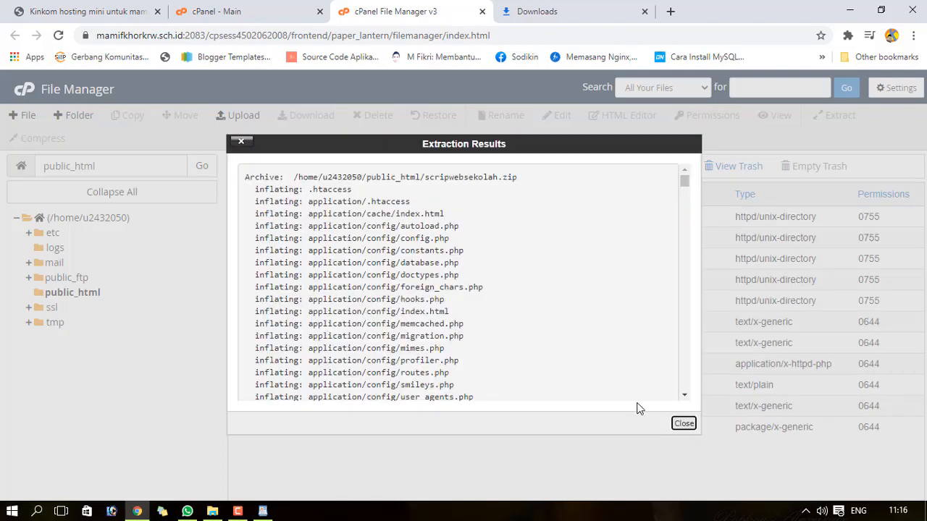
click(686, 426)
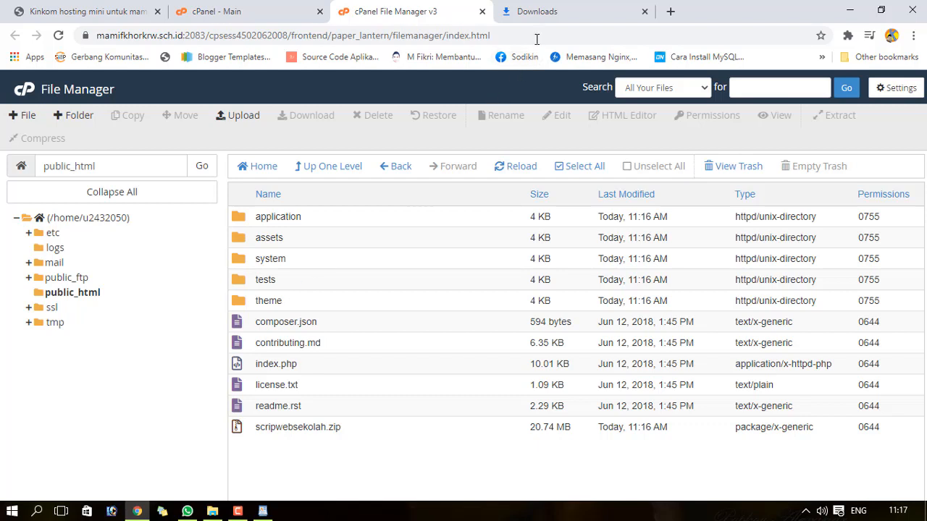
- Load mamifkhorkrw.sch.id, which shows a database access-denied error for root@localhost
click(551, 15)
click(478, 31)
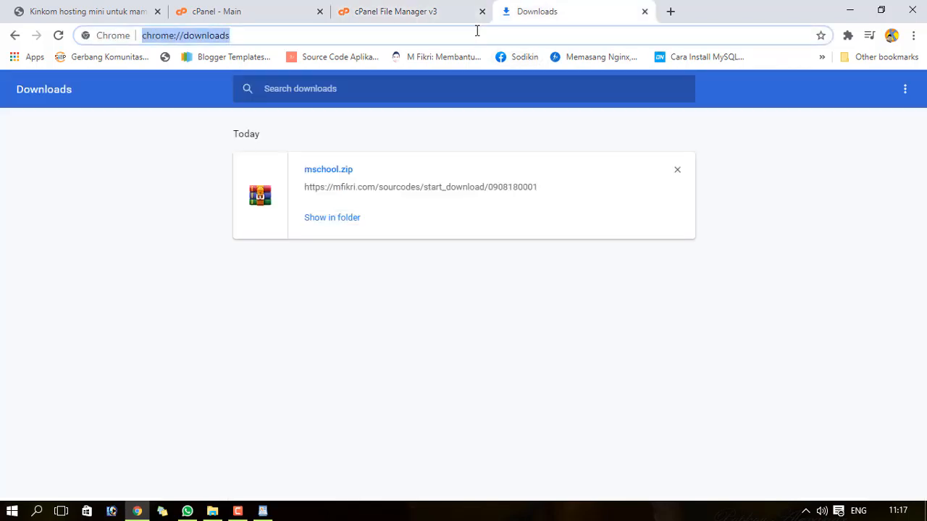
text(mam)
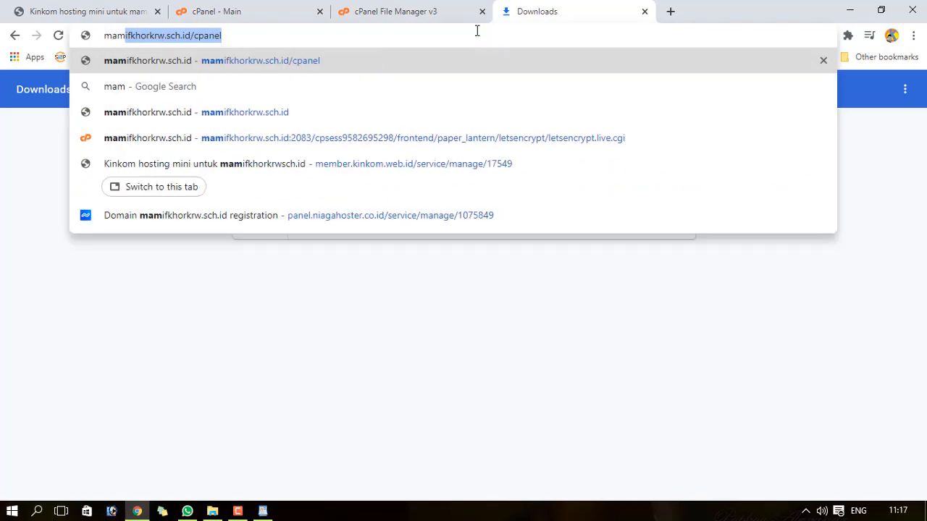
key(End)
key(BackSpace)
key(BackSpace)
key(BackSpace)
key(BackSpace)
key(BackSpace)
key(BackSpace)
key(BackSpace)
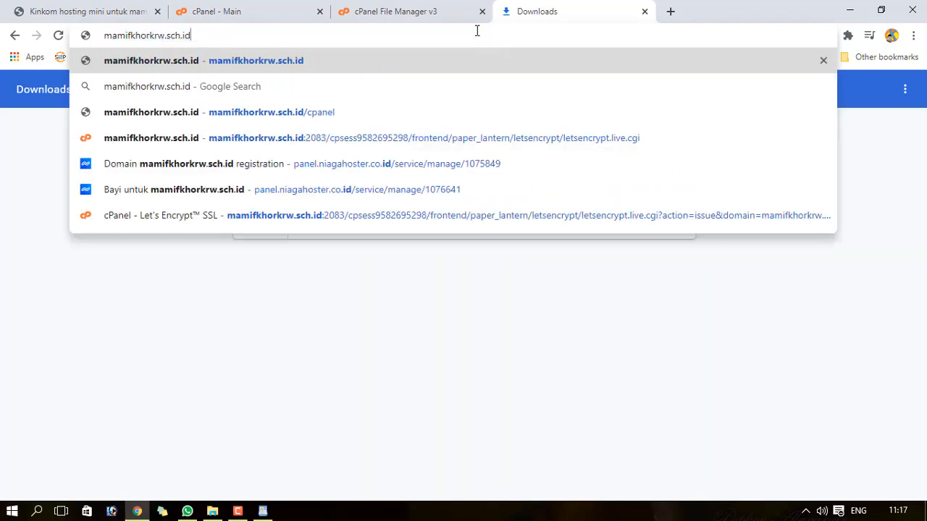
key(Return)
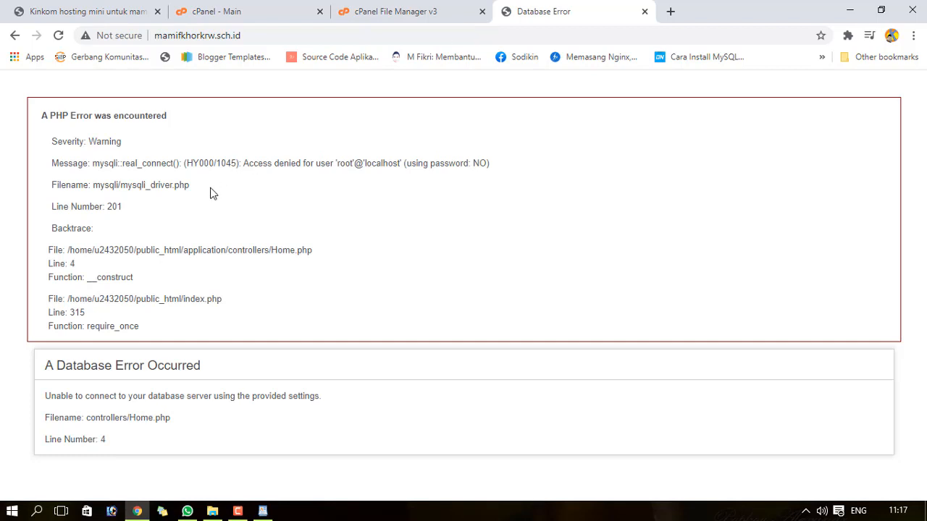
click(417, 8)
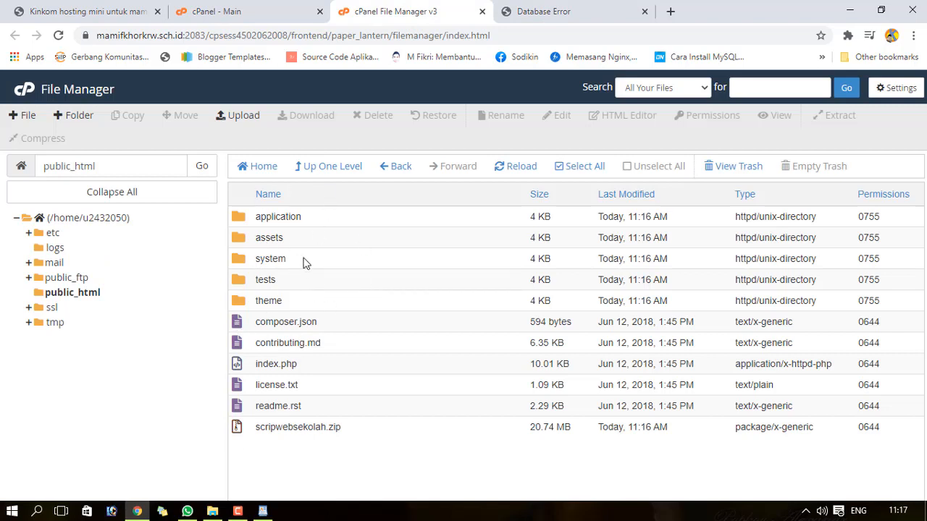
- Browse File Manager into public_html/application/config, where config.php and database.php live
click(217, 8)
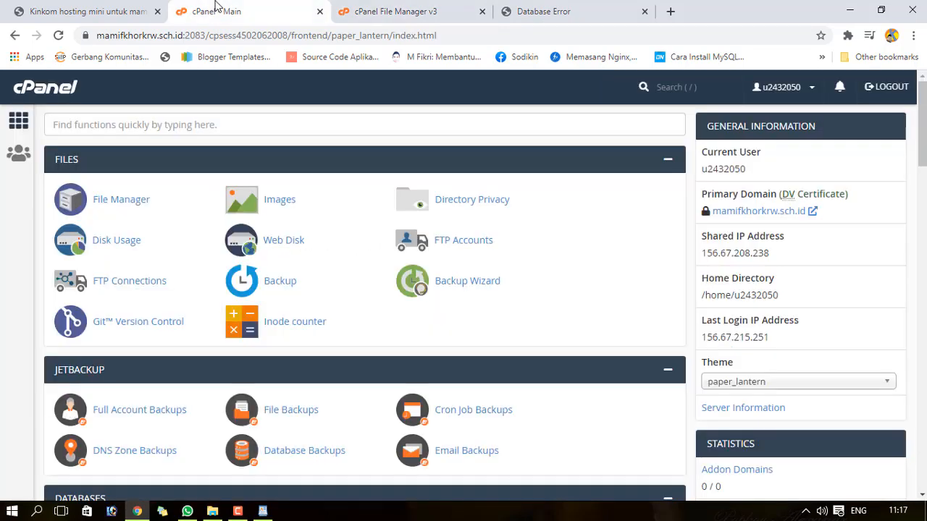
click(394, 13)
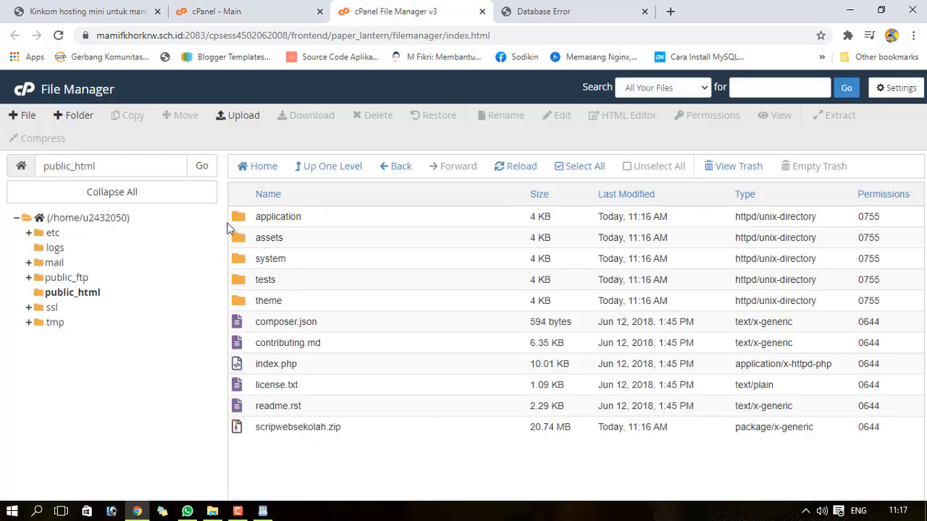
click(215, 8)
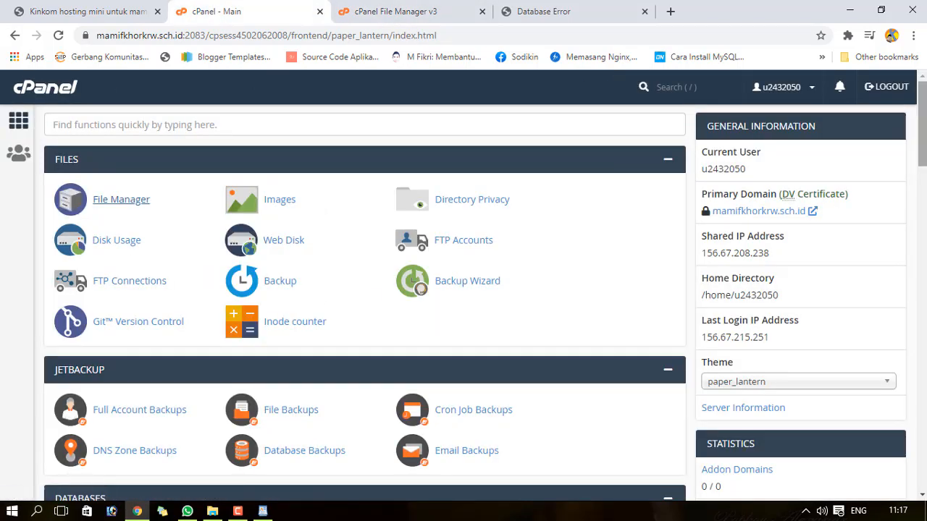
drag(922, 149, 917, 206)
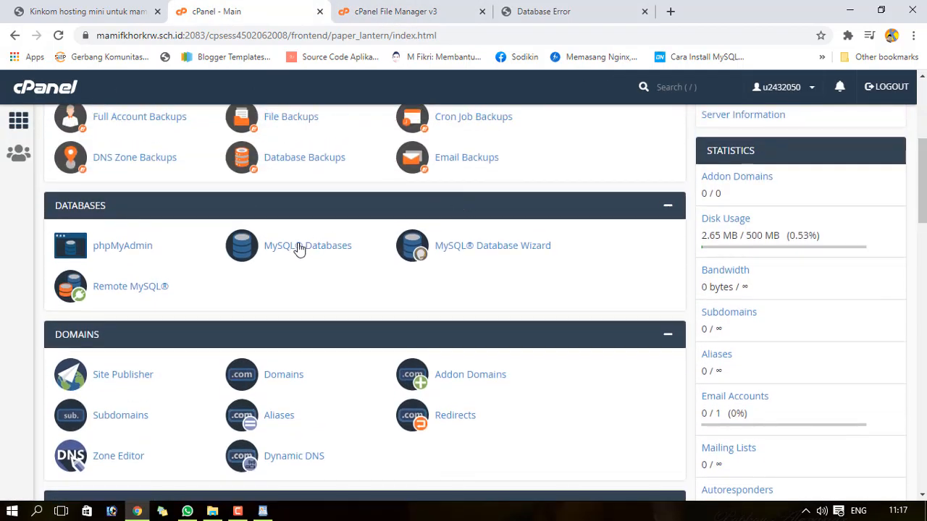
click(387, 11)
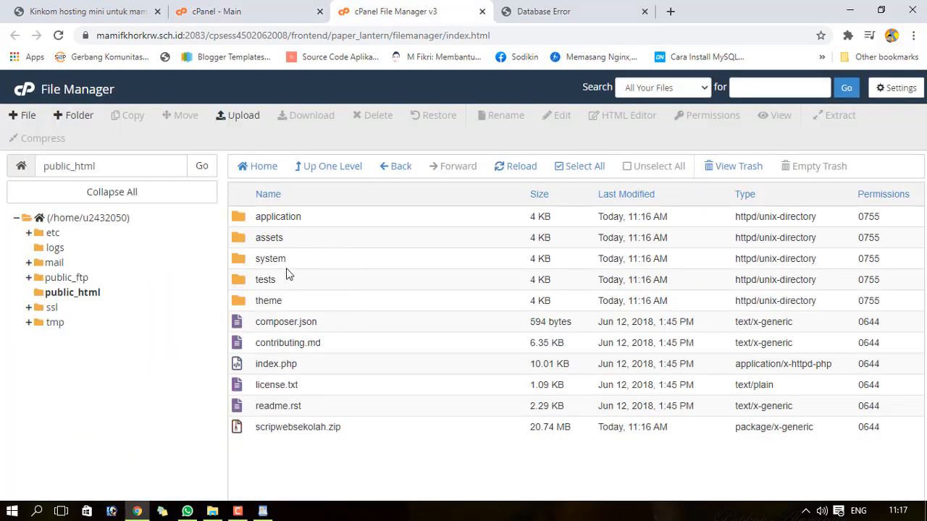
double_click(243, 217)
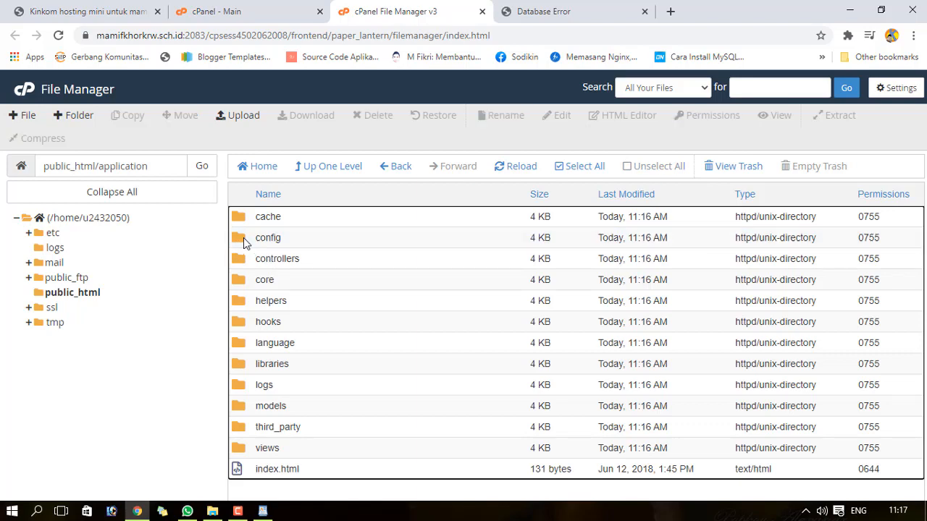
double_click(244, 239)
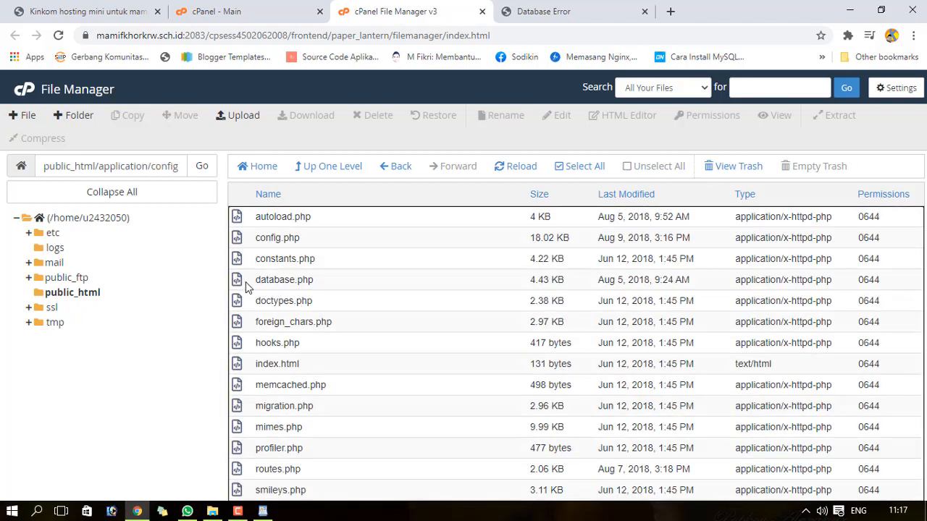
- Open application/config/database.php in the code editor, accepting the encoding prompt
click(299, 282)
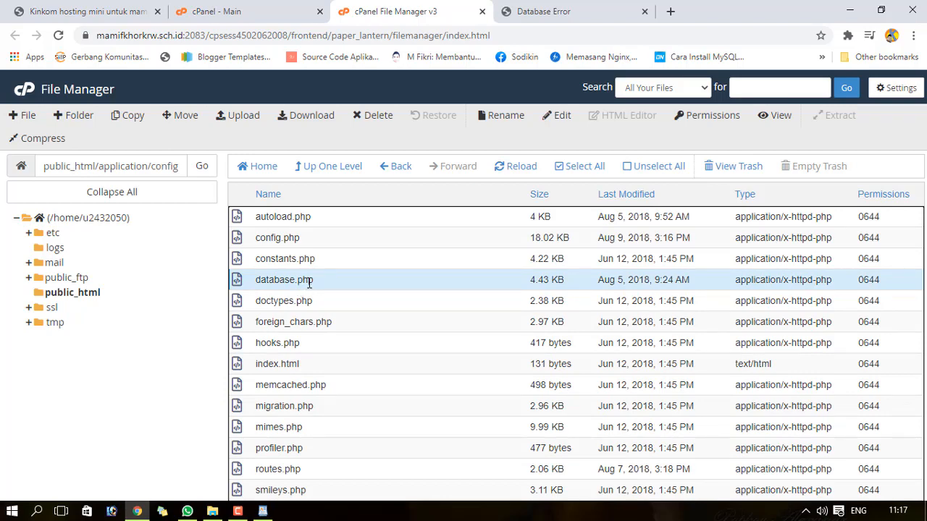
click(561, 117)
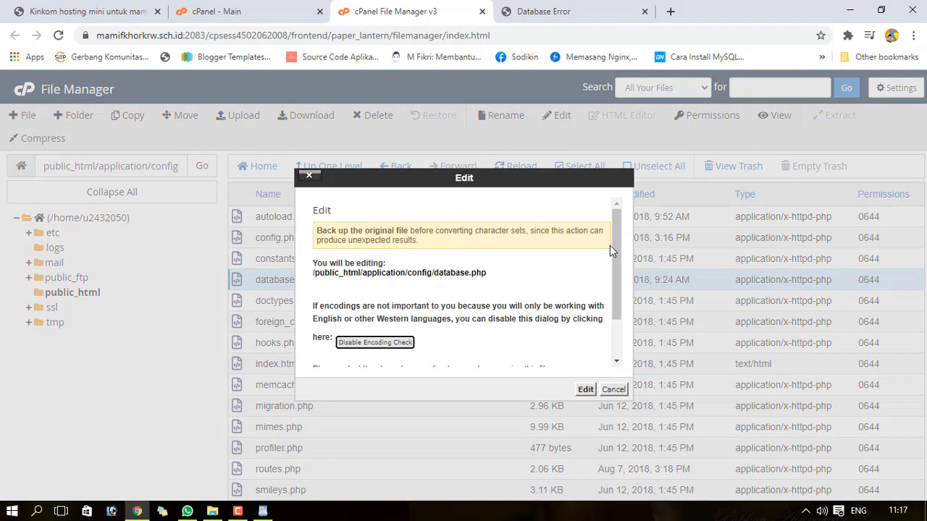
click(614, 390)
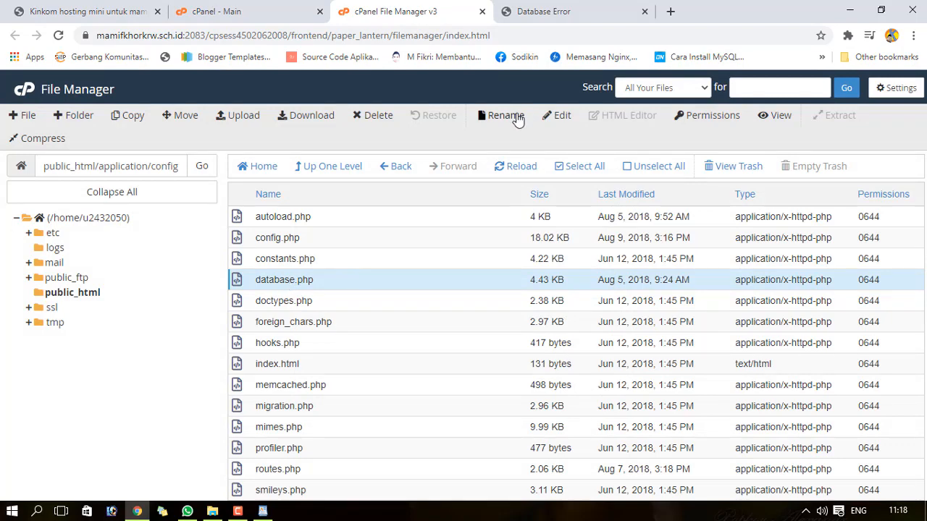
click(559, 117)
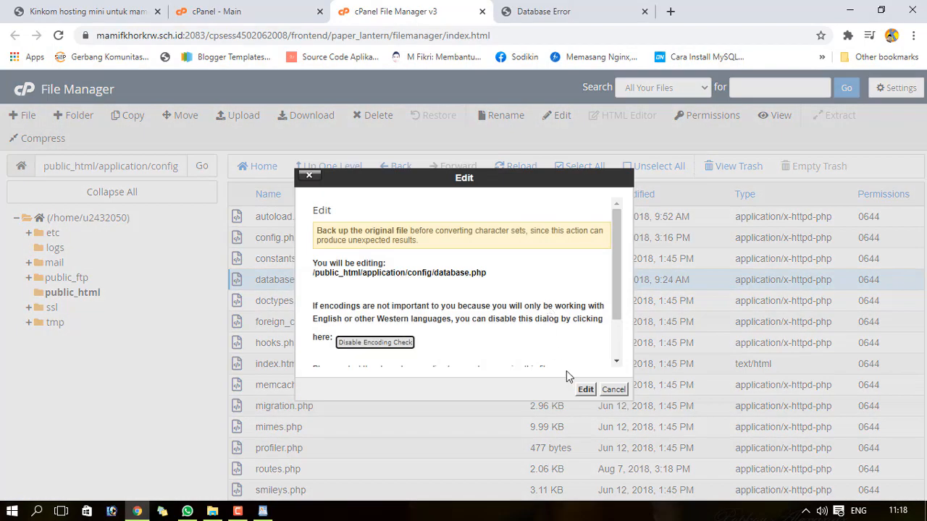
click(586, 390)
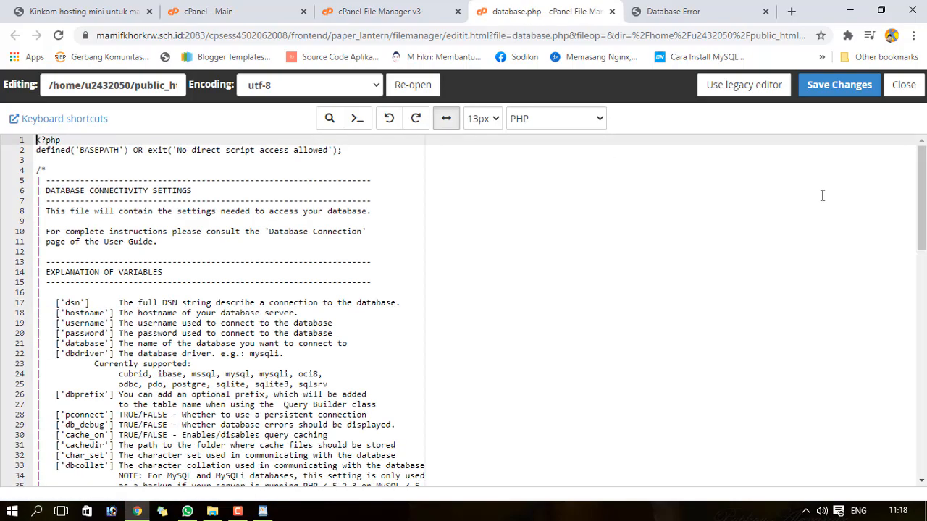
- Scroll database.php down to the $db['default'] settings and bring up the WordPad credentials note
drag(923, 198, 925, 455)
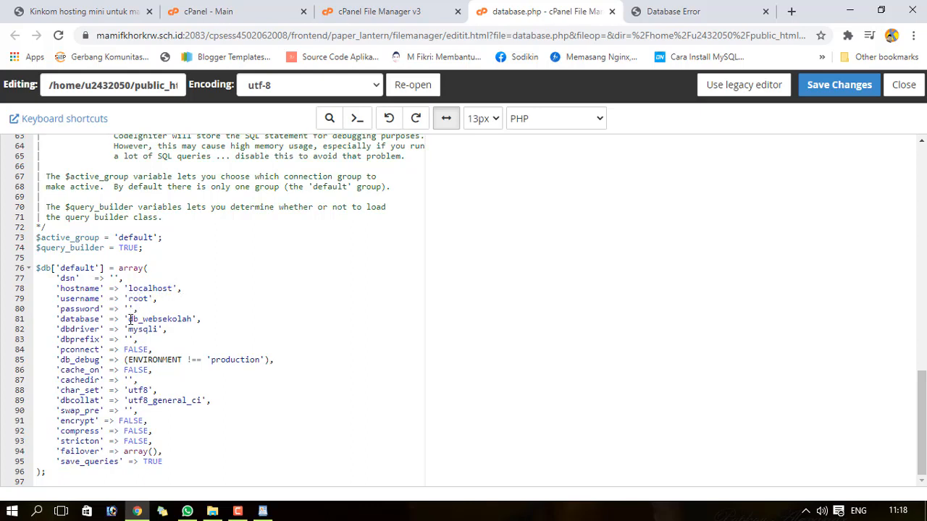
click(263, 512)
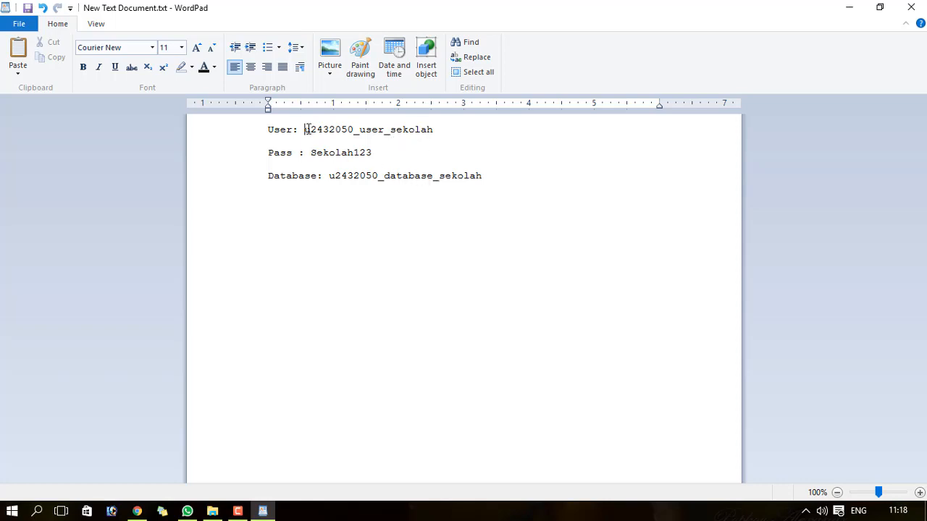
- Copy the database username from the note and paste it over 'root' on line 79
drag(306, 129, 415, 132)
right_click(416, 134)
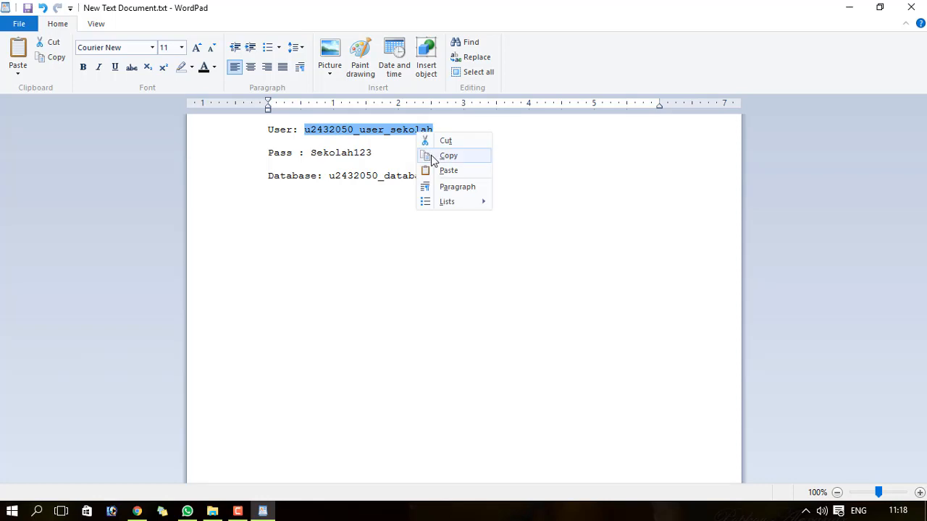
click(432, 155)
click(137, 511)
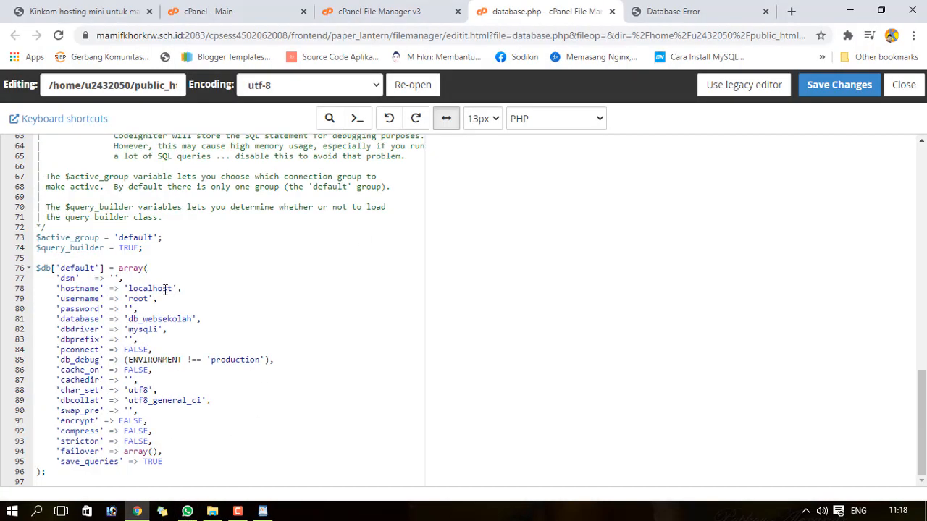
drag(127, 298, 149, 298)
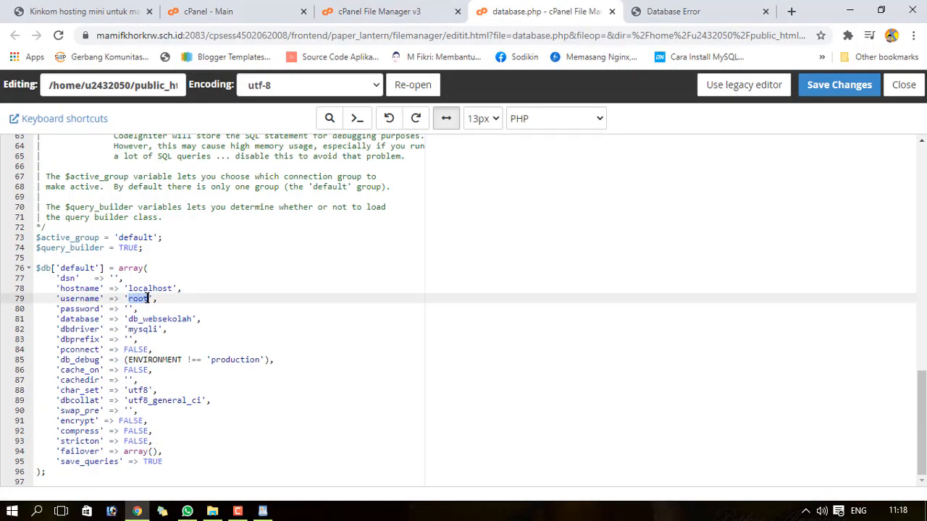
key(ctrl+v)
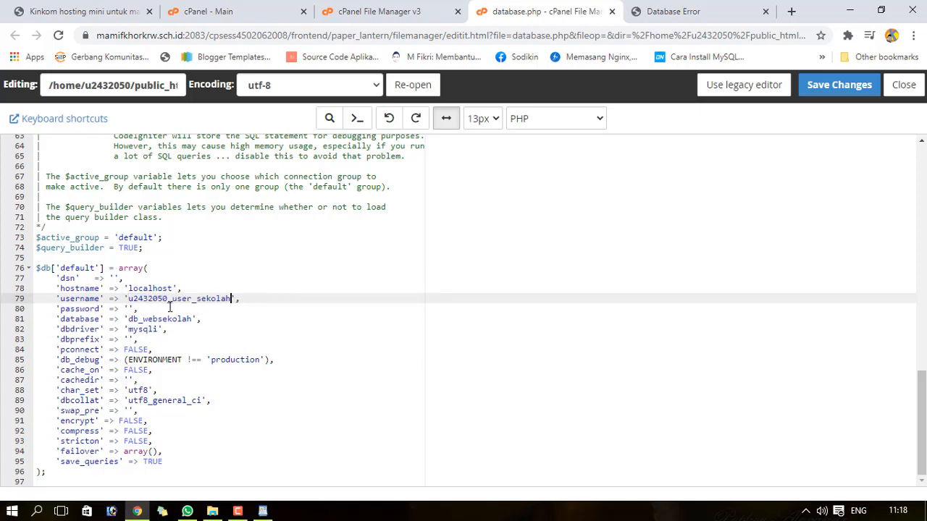
- Copy the database password from the note into the empty password setting
click(128, 308)
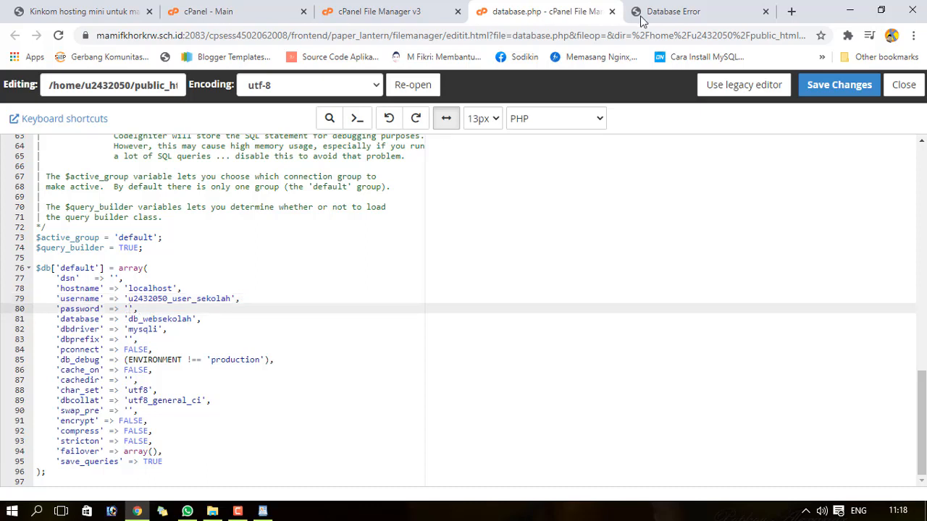
click(264, 511)
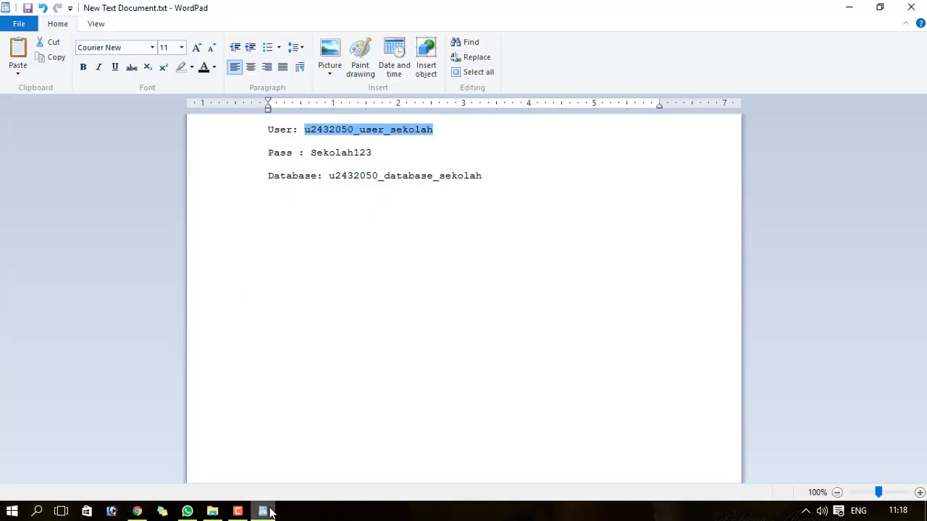
click(311, 153)
drag(314, 153, 373, 154)
right_click(374, 156)
click(392, 176)
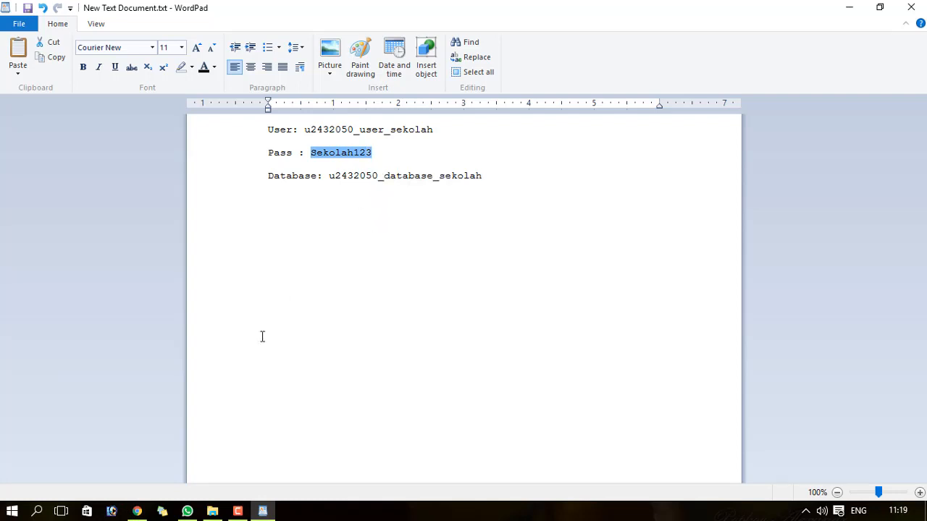
click(137, 511)
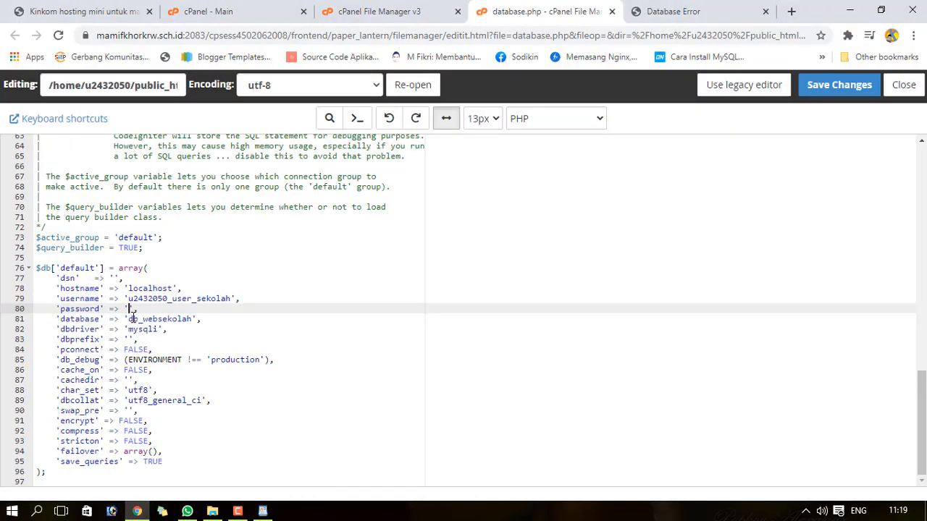
key(ctrl+v)
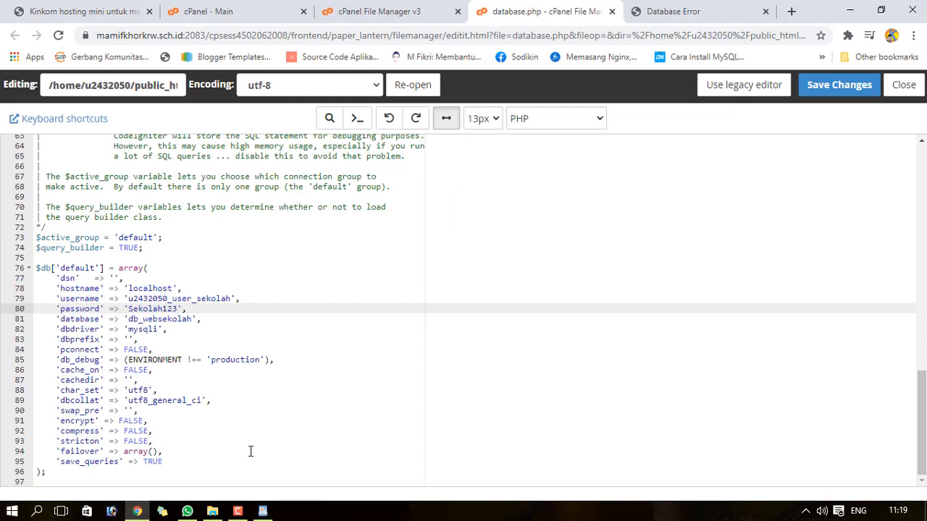
- Replace 'db_websekolah' with u2432050_database_sekolah copied from the note, and save database.php
click(263, 512)
drag(330, 178, 465, 180)
right_click(466, 180)
click(495, 203)
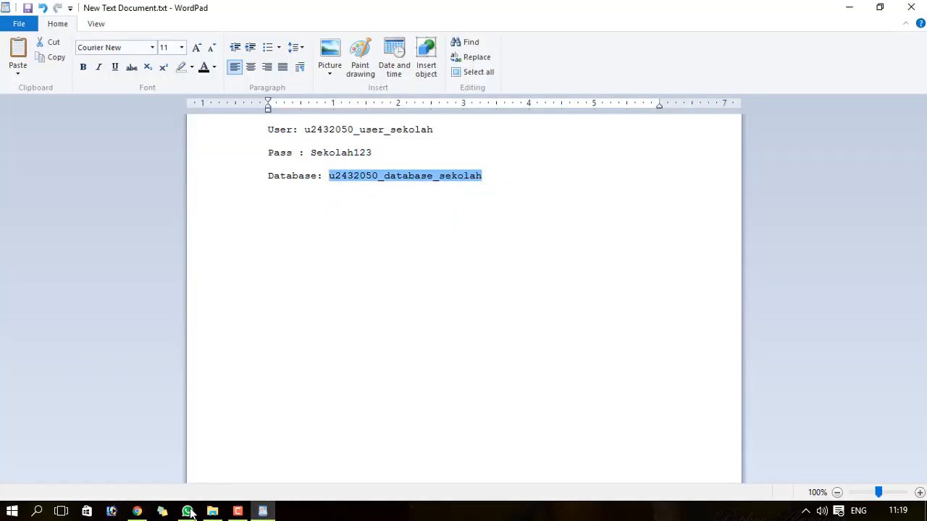
click(137, 512)
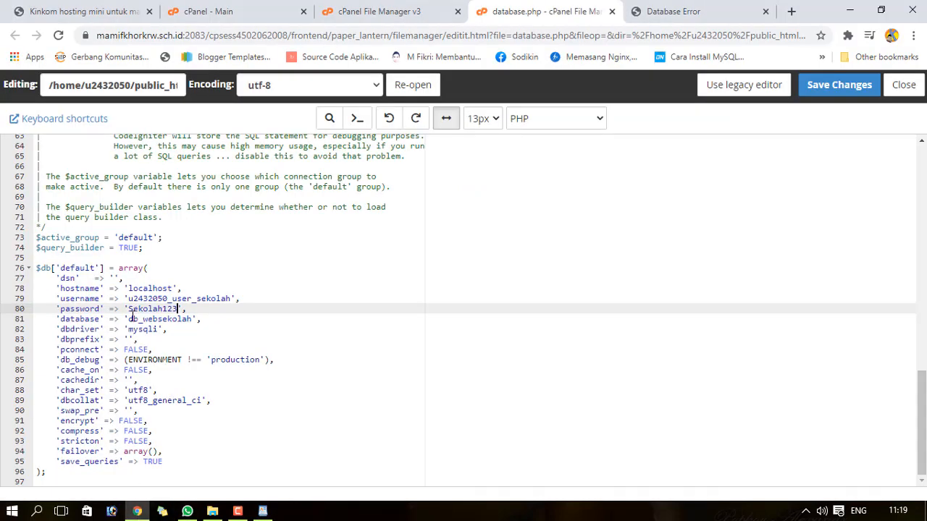
drag(130, 319, 194, 316)
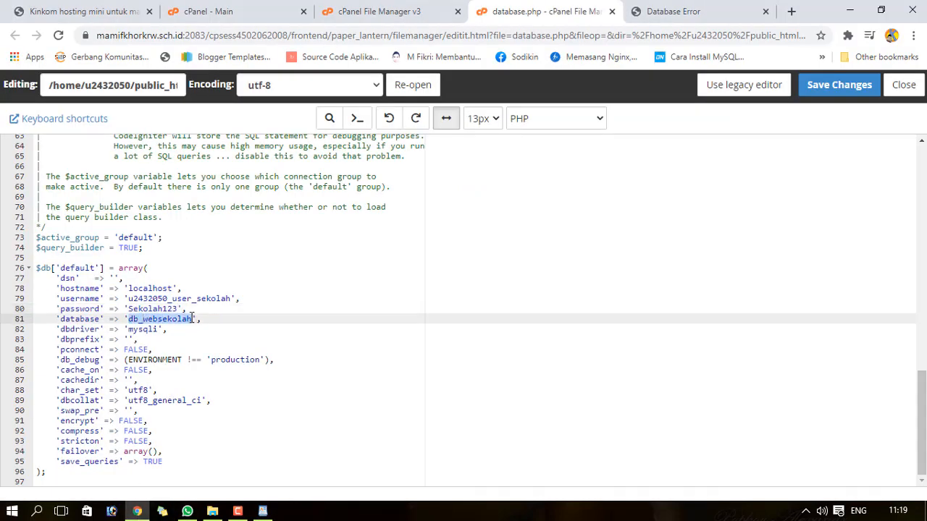
right_click(187, 316)
click(230, 360)
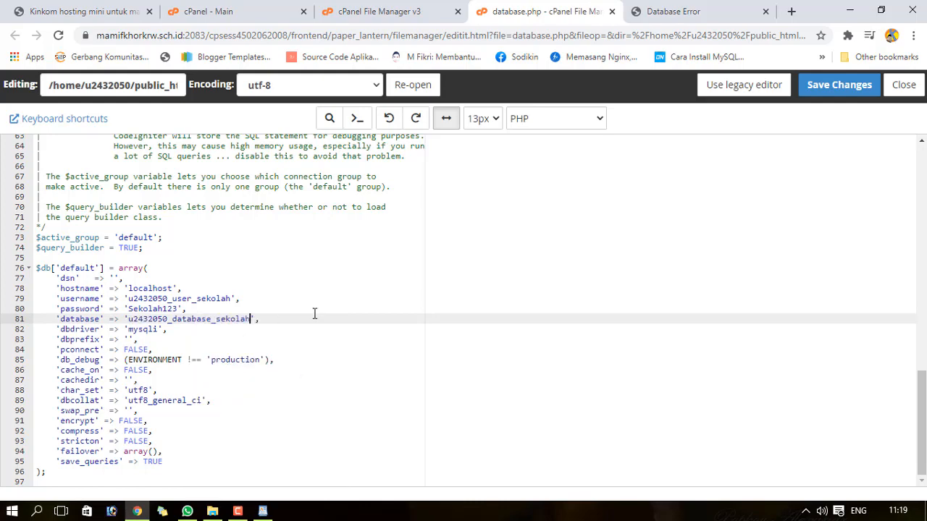
click(836, 91)
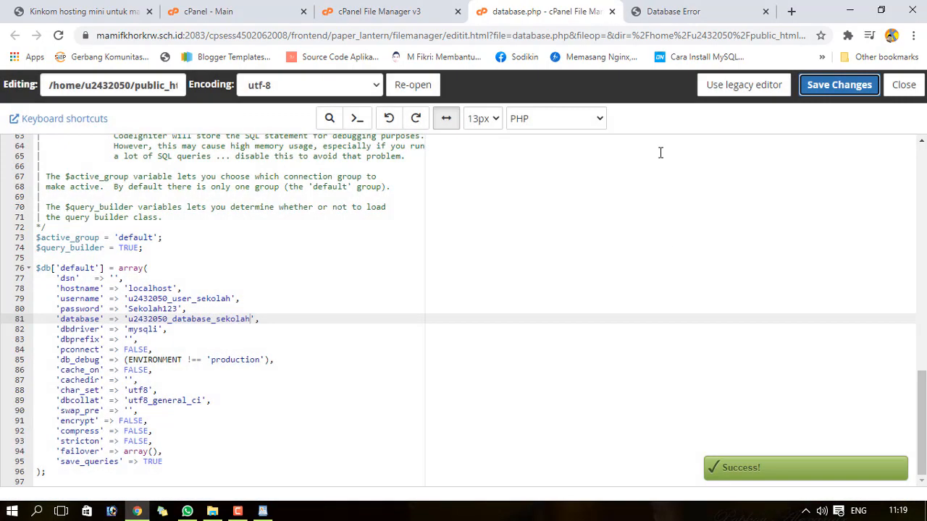
- Reload the live site tab to test the database connection fix
click(680, 12)
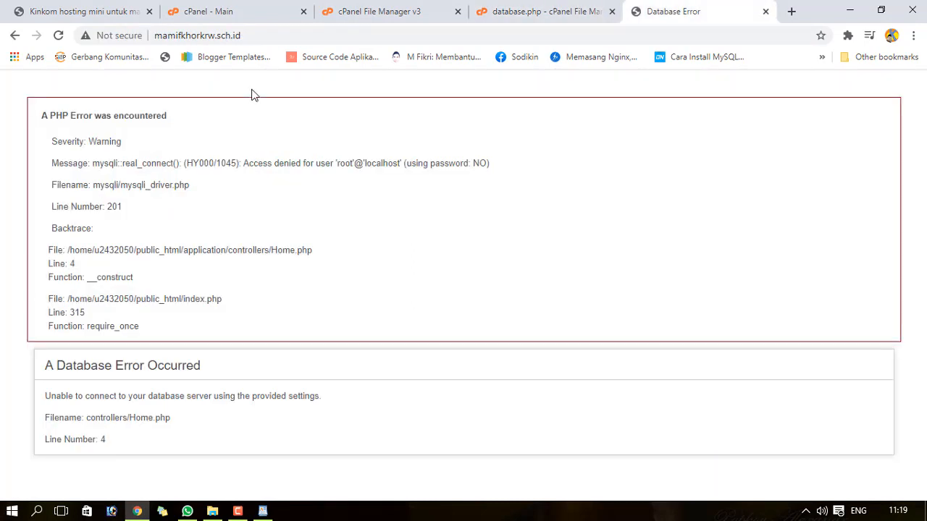
click(258, 35)
click(259, 35)
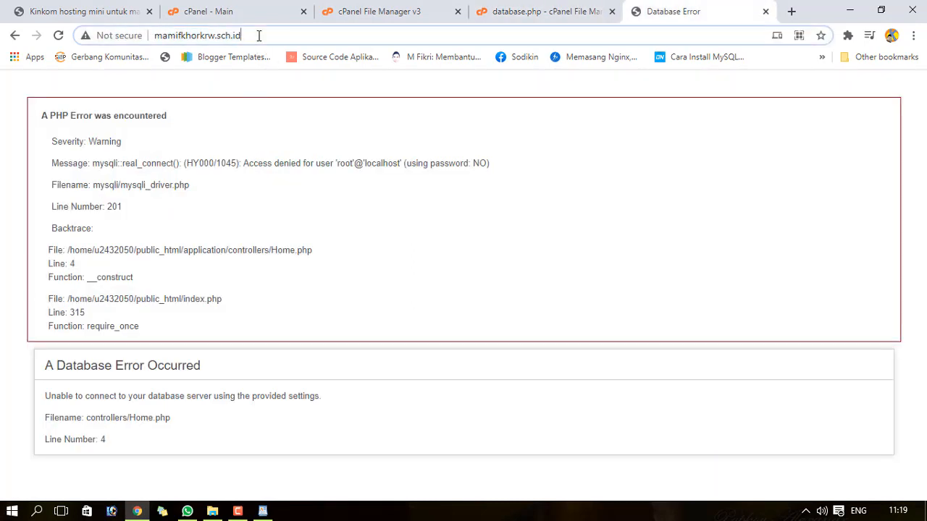
key(Return)
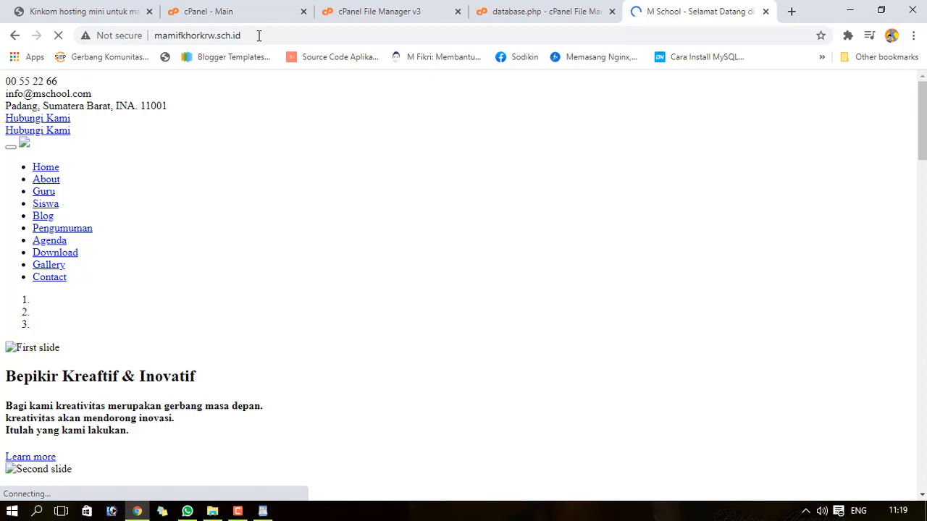
drag(922, 130, 920, 163)
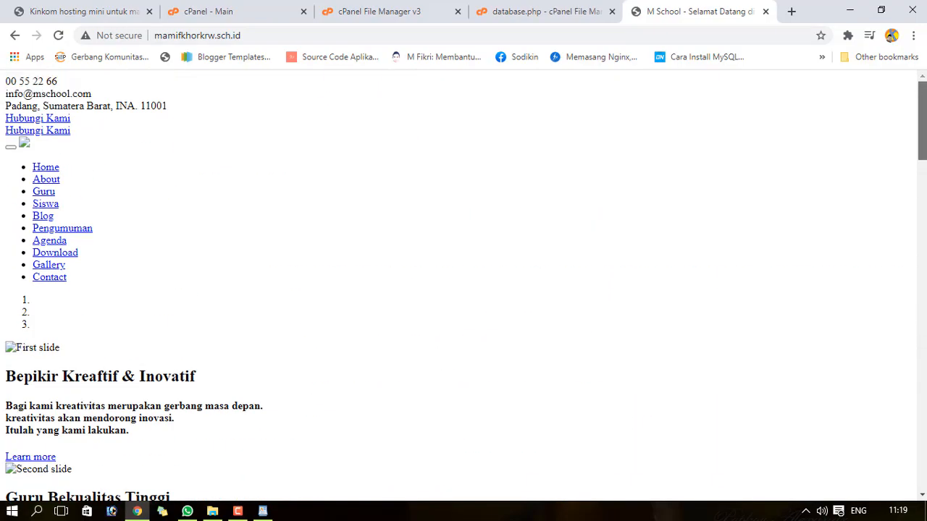
click(568, 11)
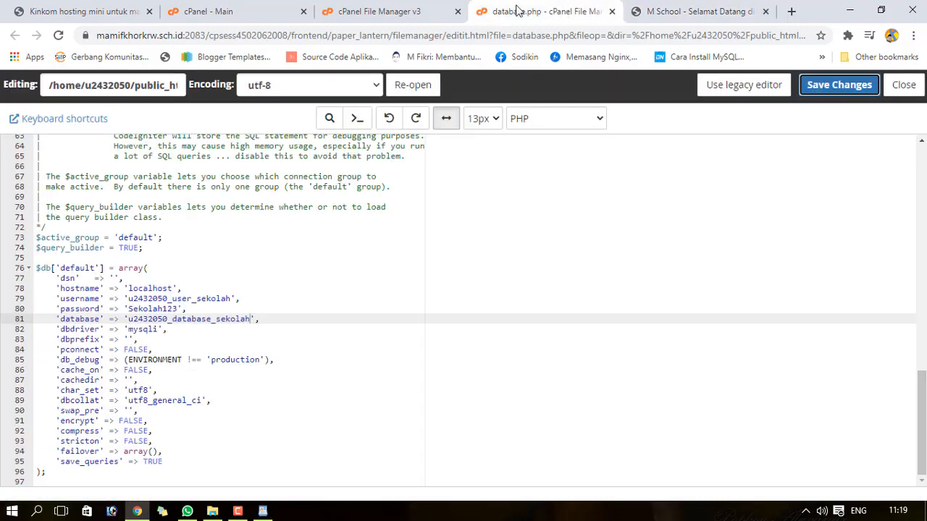
click(671, 16)
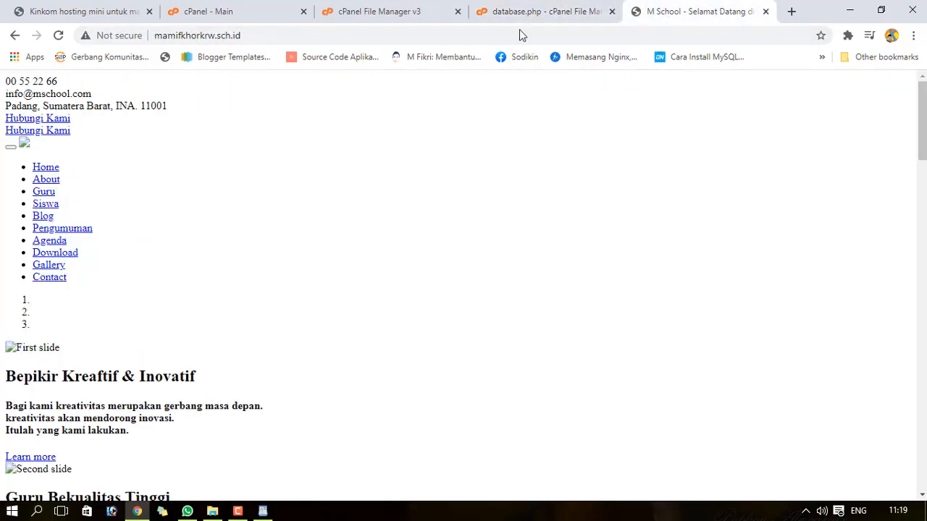
click(281, 34)
key(Home)
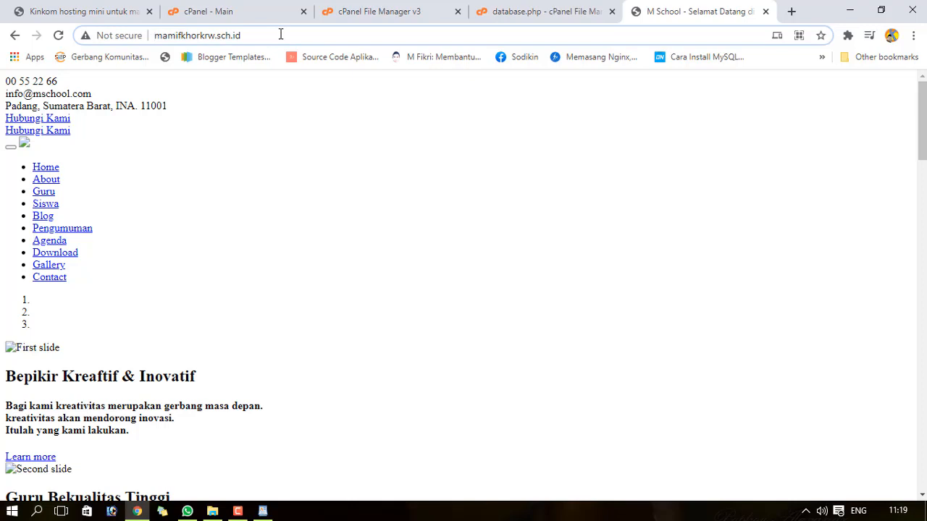
text(https:)
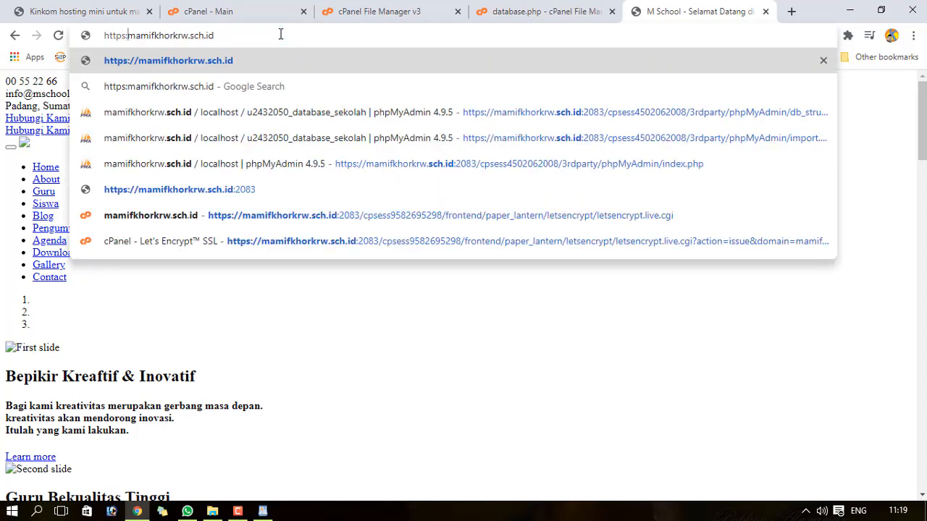
text(//)
key(Return)
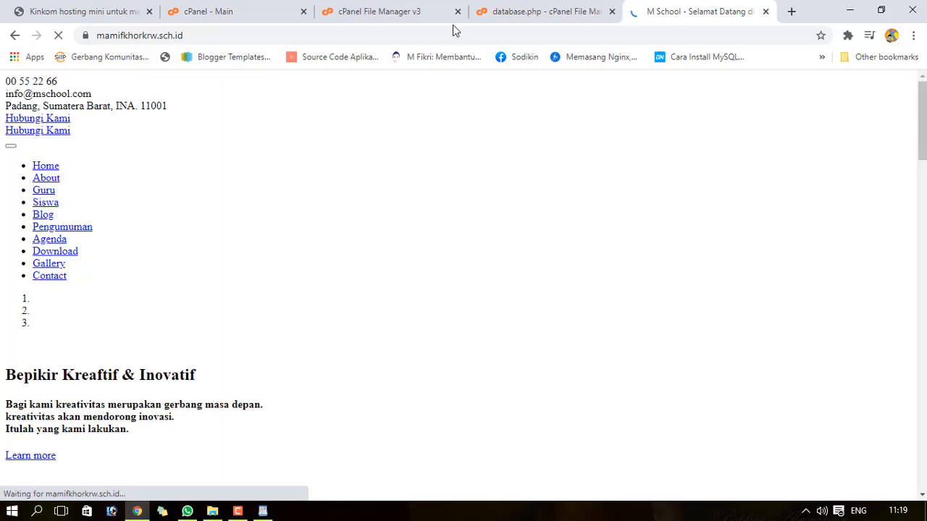
click(428, 11)
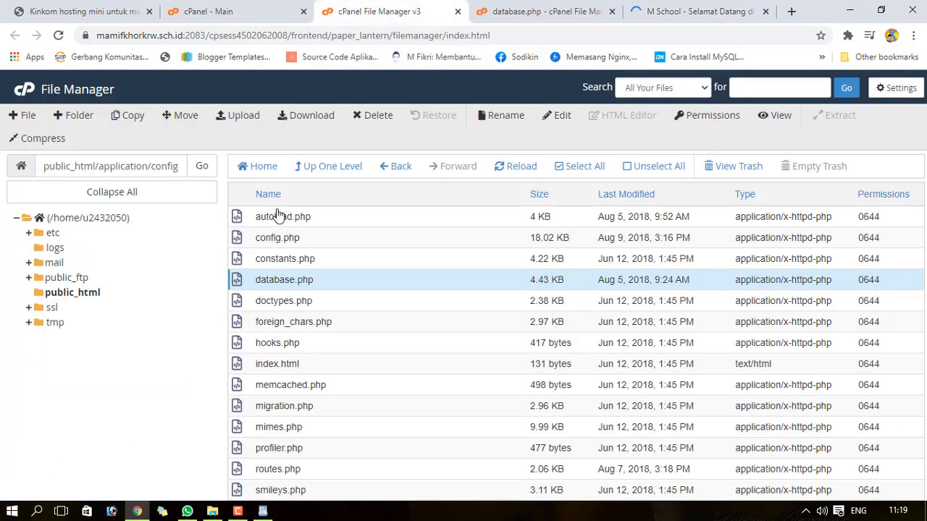
- Open config.php in the editor and select the localhost/mschool base_url value on line 26
click(305, 238)
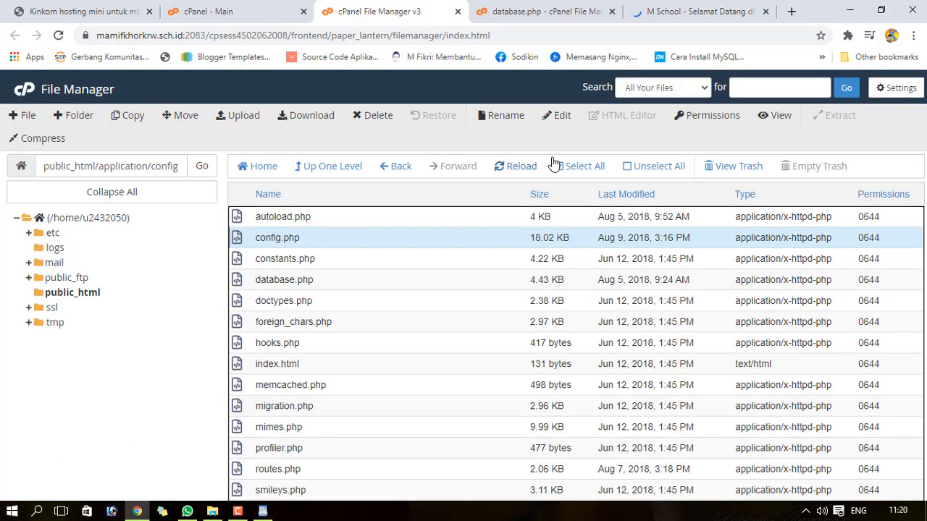
click(276, 279)
click(269, 238)
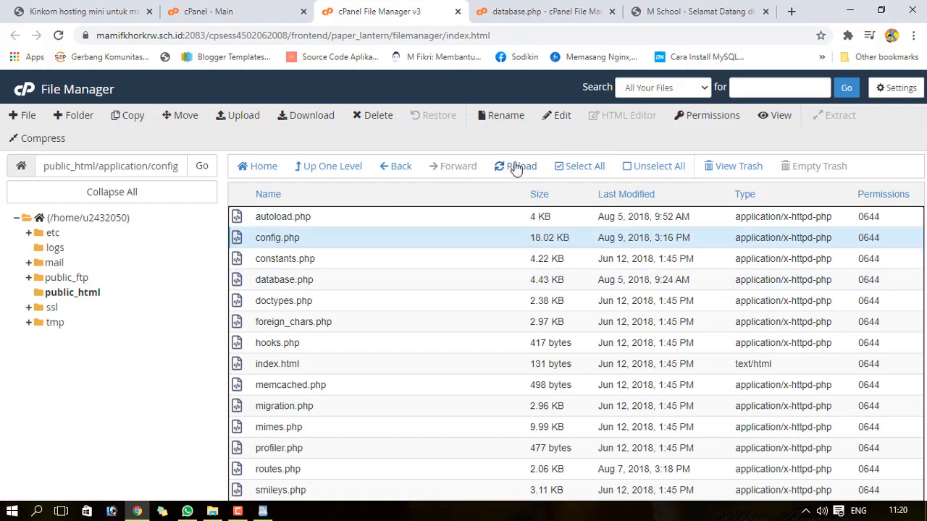
click(556, 115)
click(585, 390)
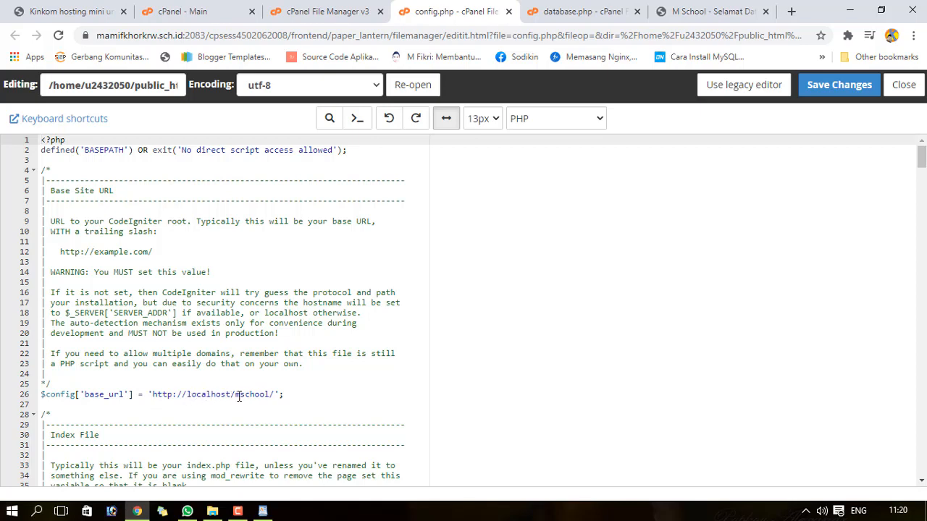
click(106, 395)
drag(187, 394, 270, 395)
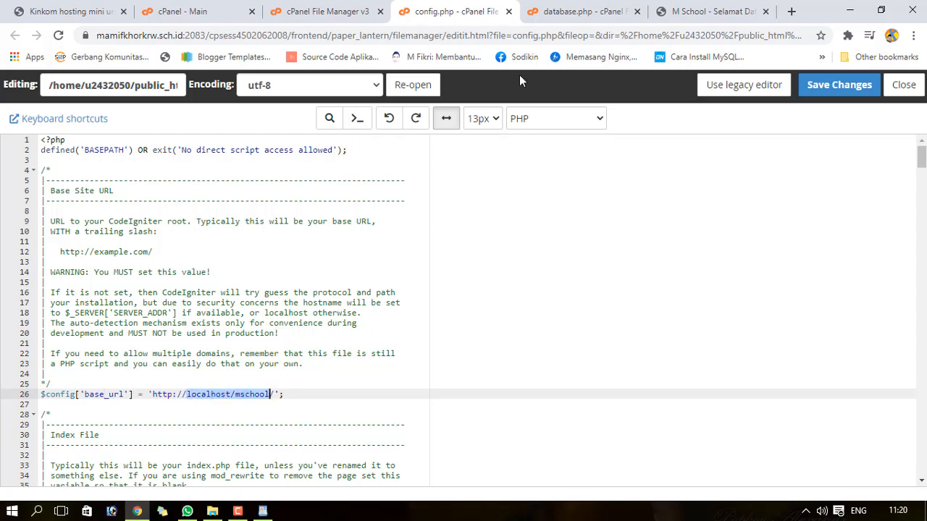
click(684, 15)
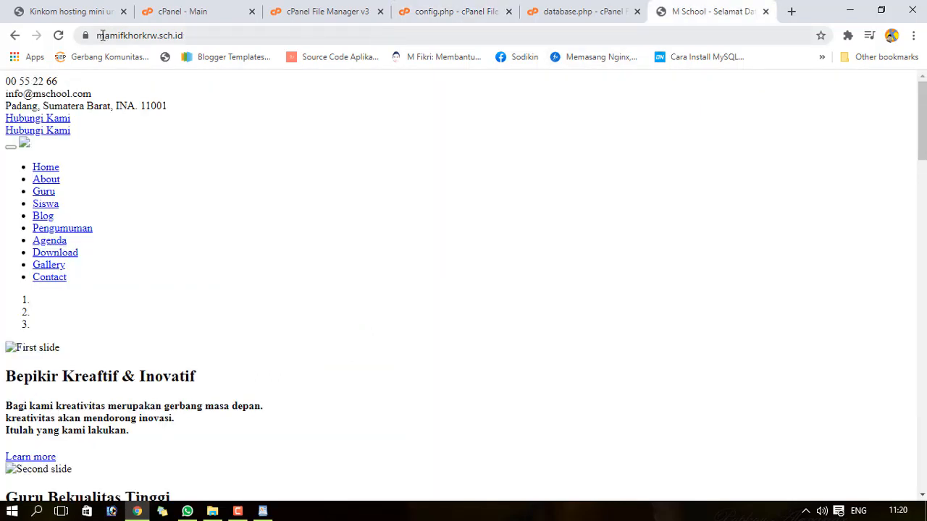
click(160, 38)
drag(160, 39, 210, 37)
key(ctrl+c)
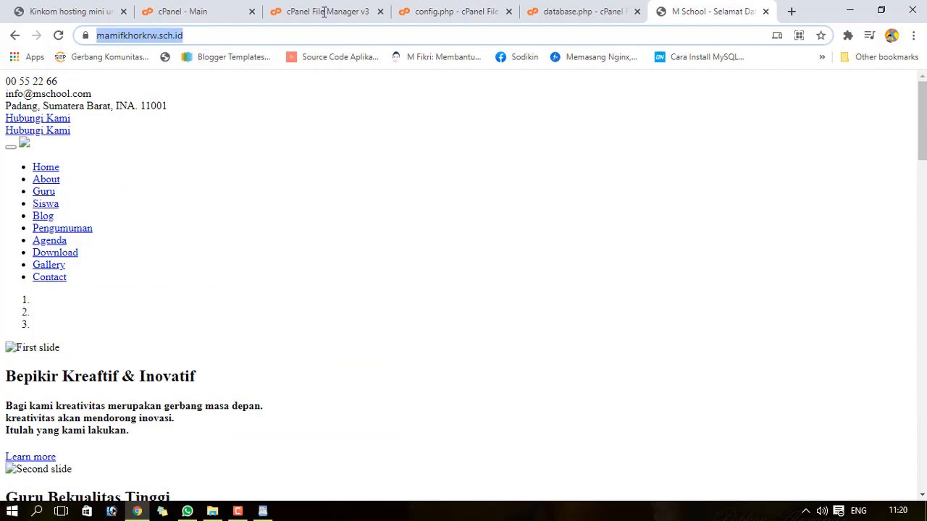
click(545, 13)
click(471, 12)
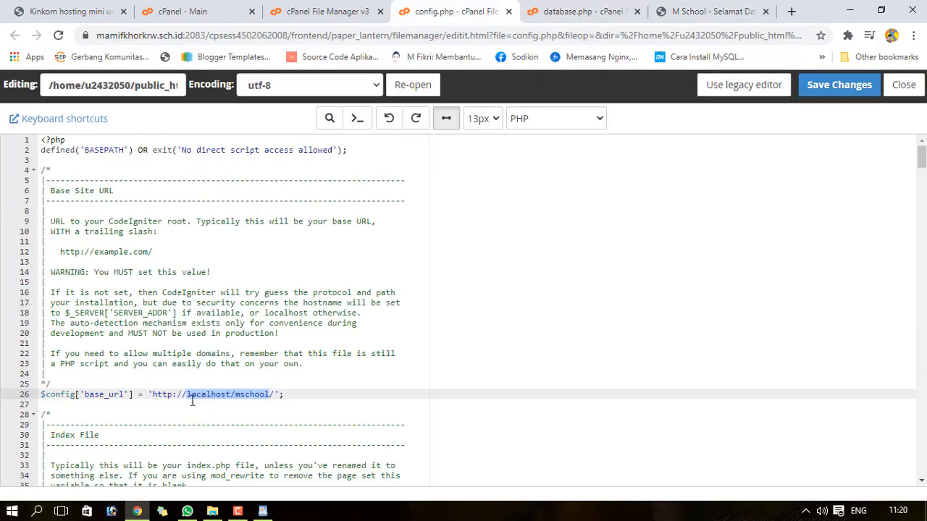
drag(152, 394, 273, 392)
key(ctrl+v)
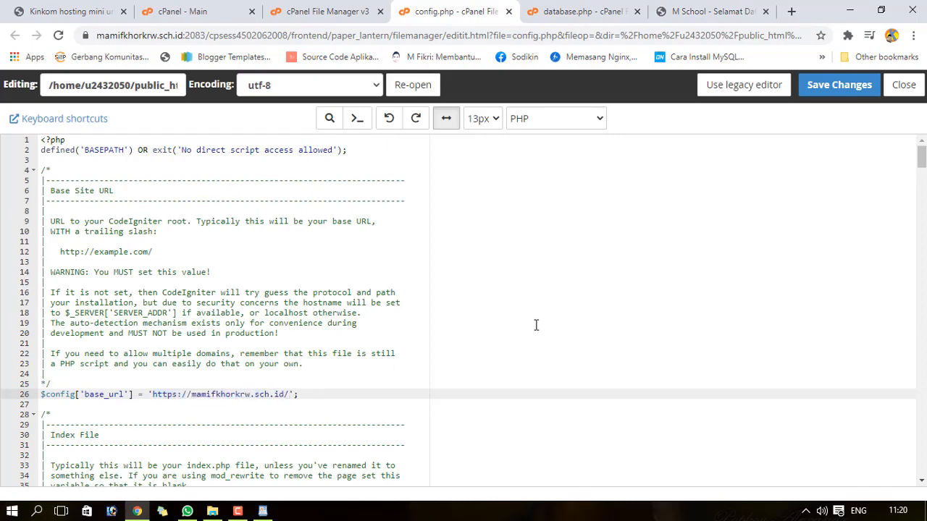
click(823, 87)
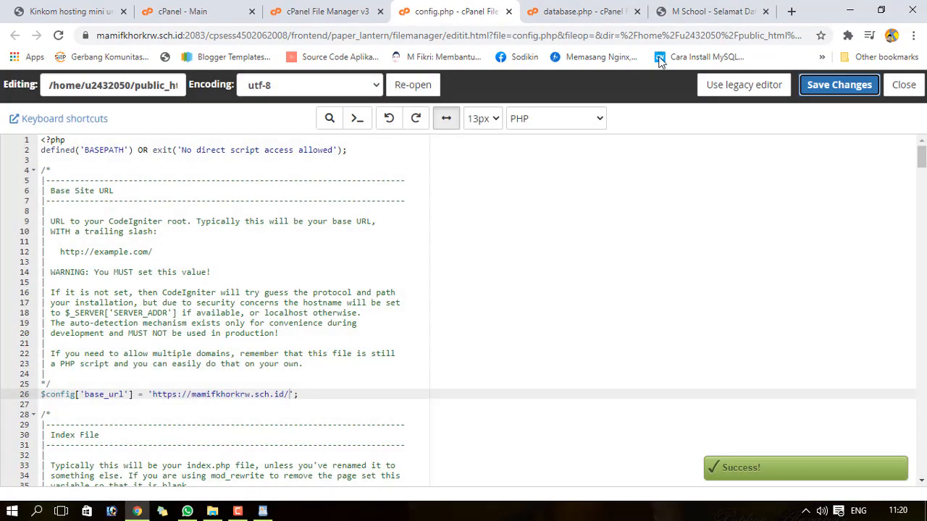
click(706, 10)
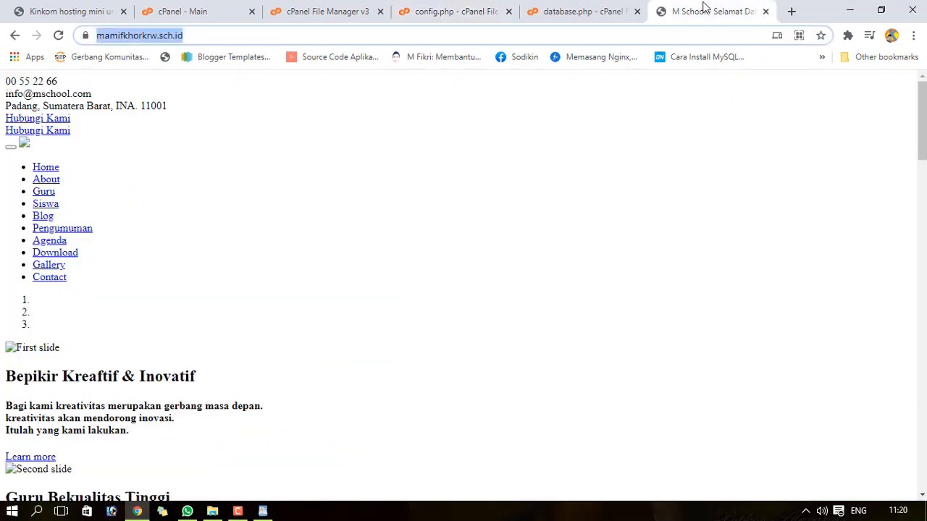
- Reload the M School homepage and scroll through it to confirm the styling now loads
click(58, 35)
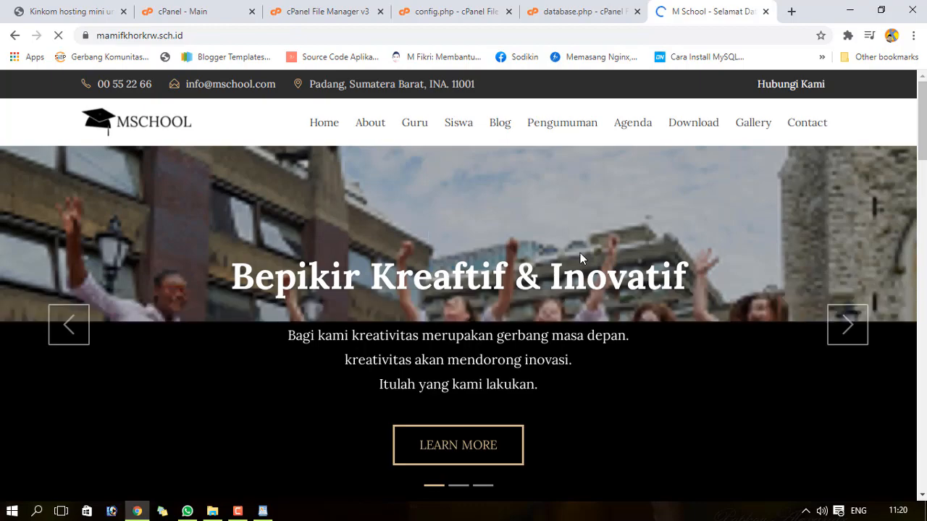
scroll(463, 289, down, 2)
scroll(463, 289, down, 15)
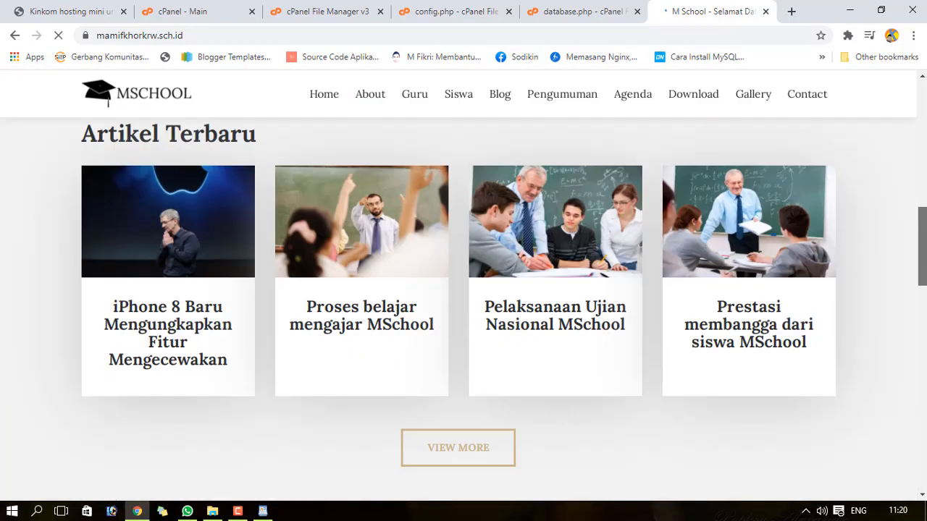
scroll(463, 290, down, 8)
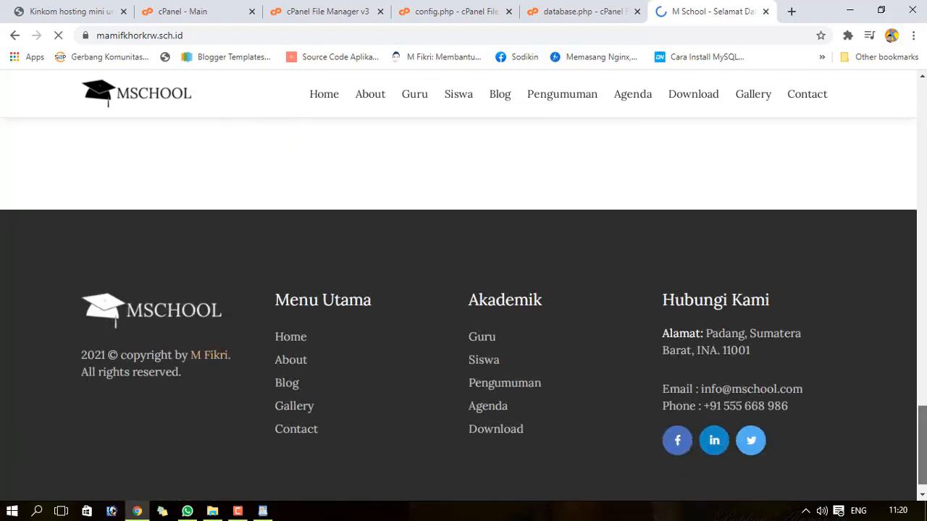
scroll(464, 290, up, 20)
scroll(463, 290, up, 5)
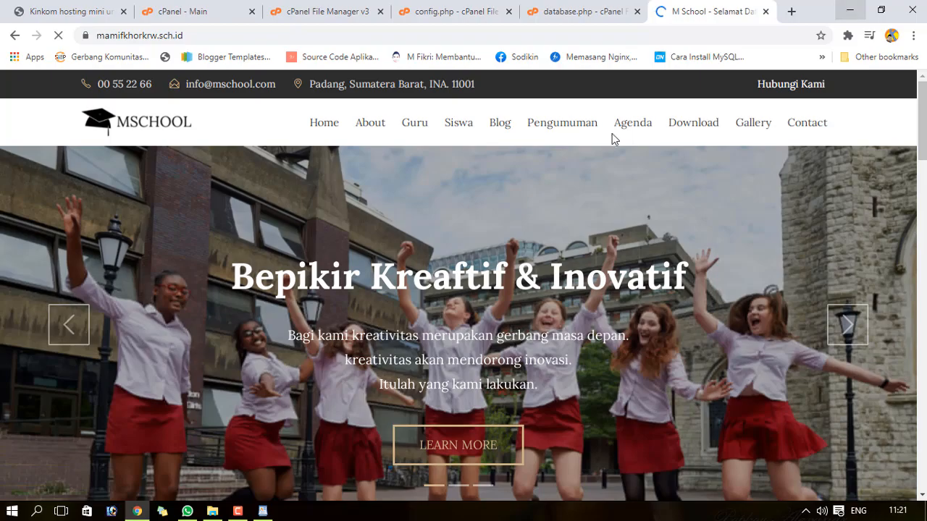
- Open mschool.zip from the desktop and launch Manual Operation.pdf from it in Foxit Reader
click(213, 512)
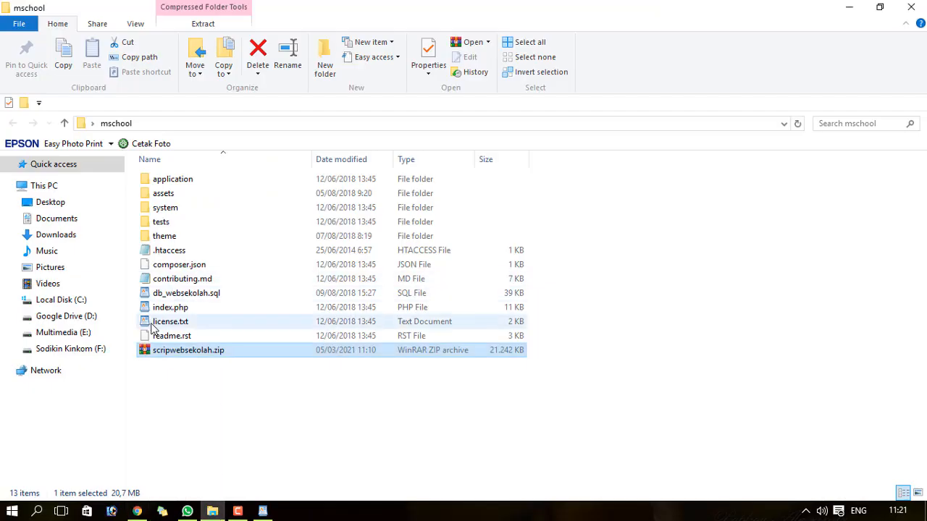
click(64, 123)
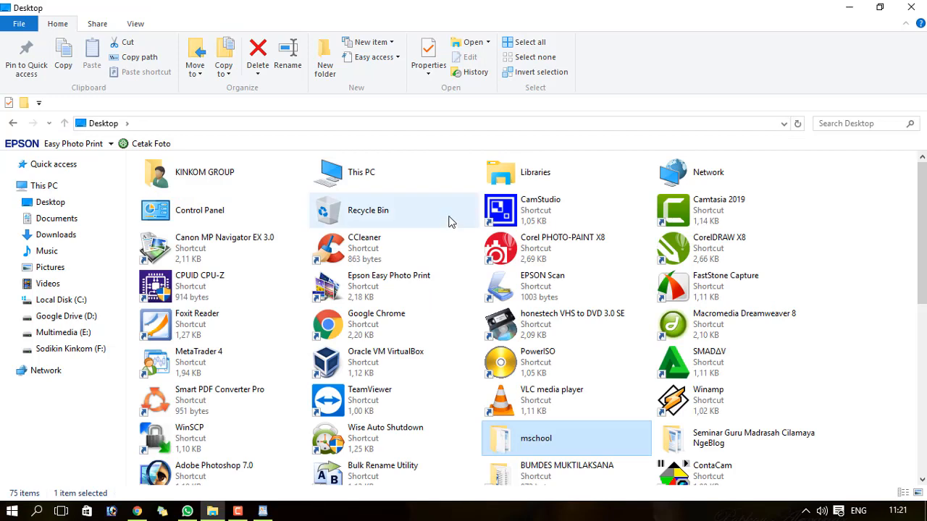
double_click(514, 443)
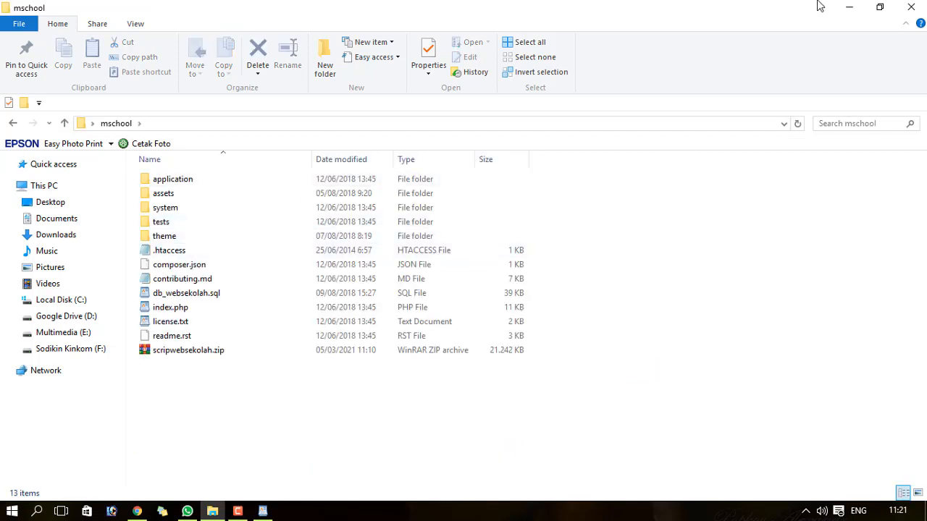
click(912, 6)
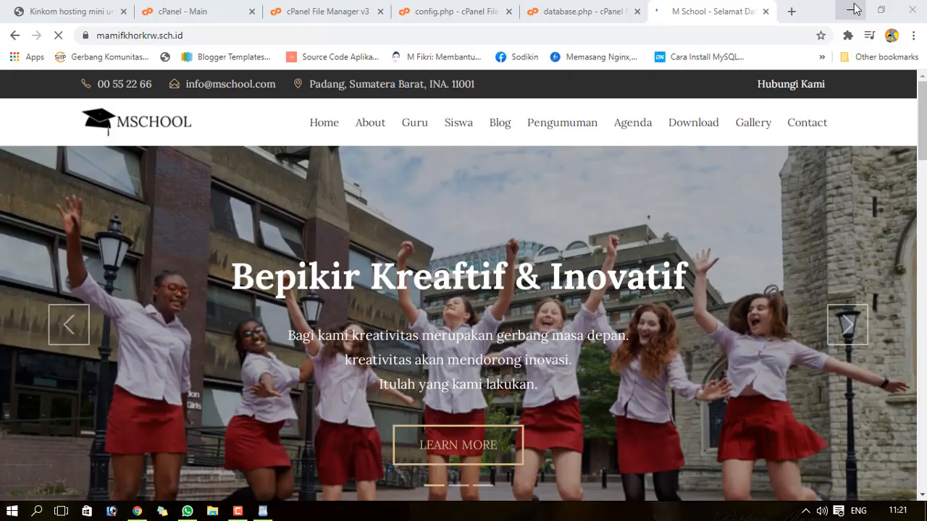
click(851, 8)
click(852, 6)
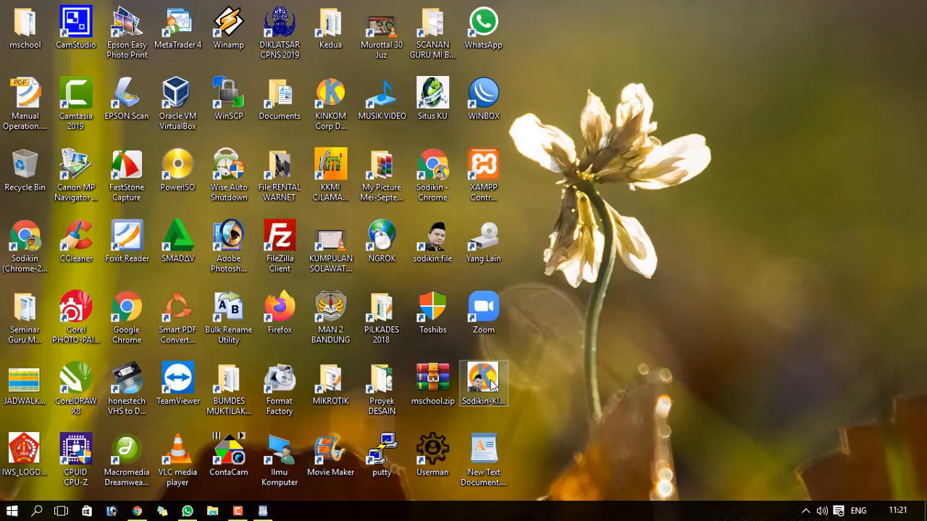
double_click(37, 15)
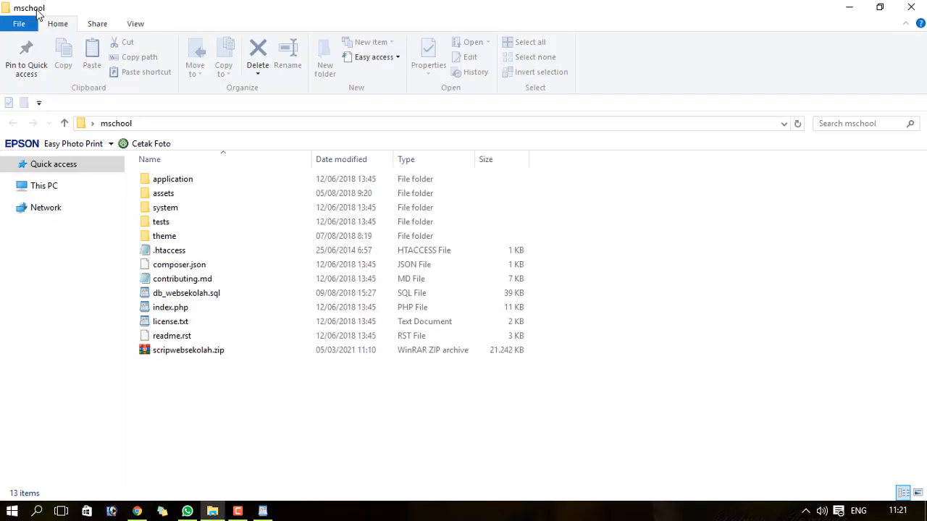
click(898, 5)
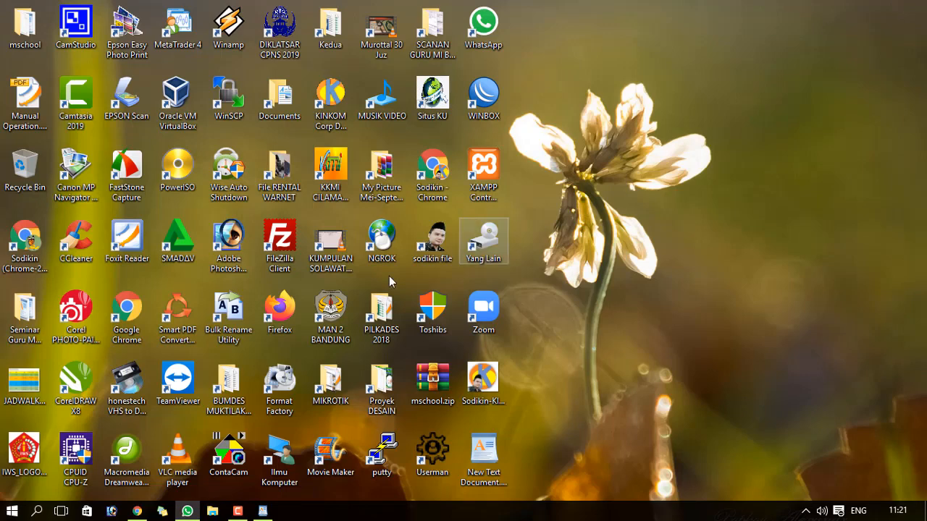
double_click(425, 384)
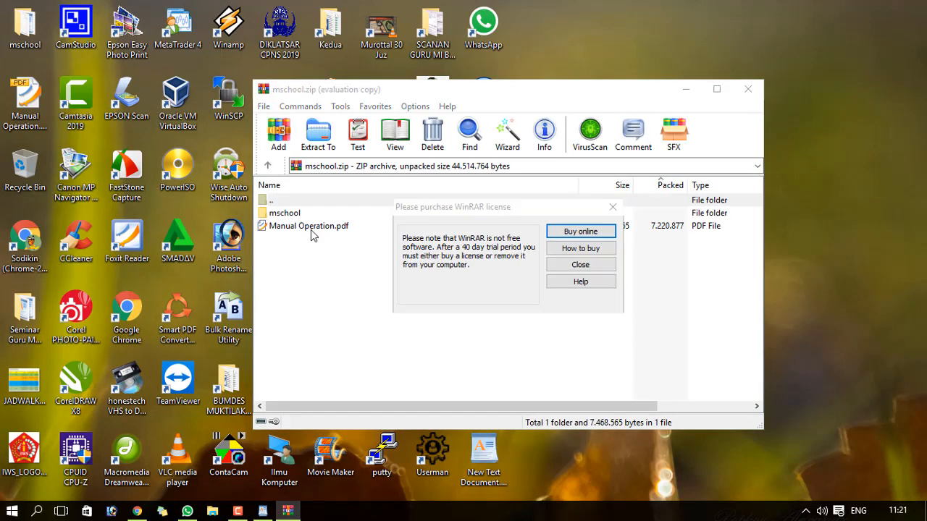
click(580, 266)
double_click(311, 229)
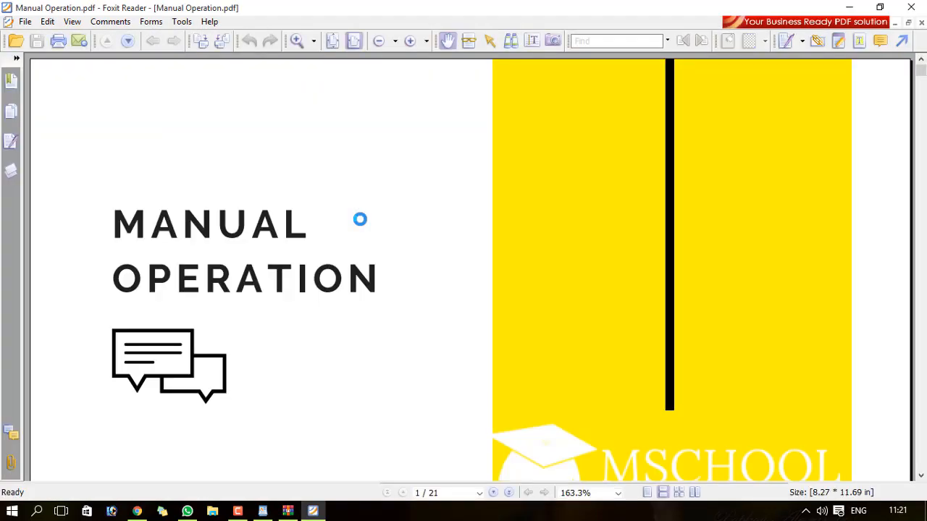
- Scroll the manual to page 7's administrator login instructions
scroll(361, 232, down, 10)
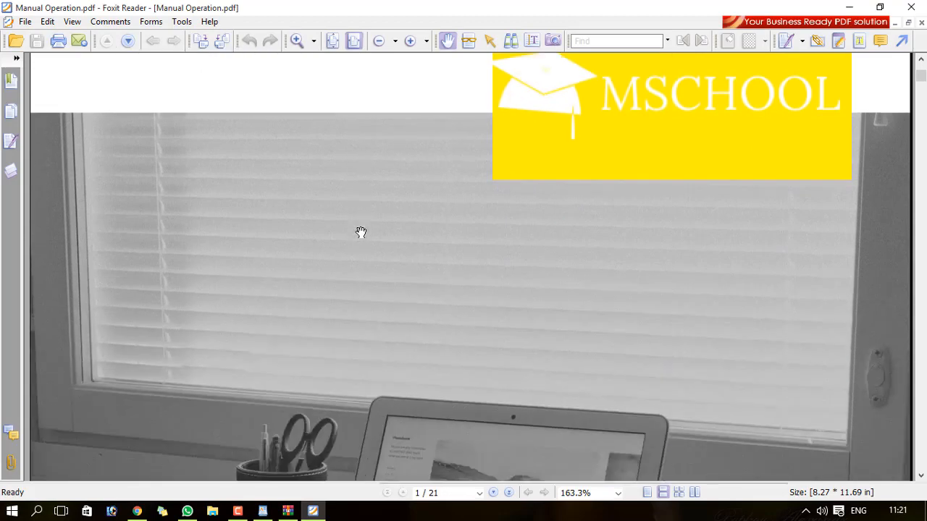
scroll(361, 232, down, 5)
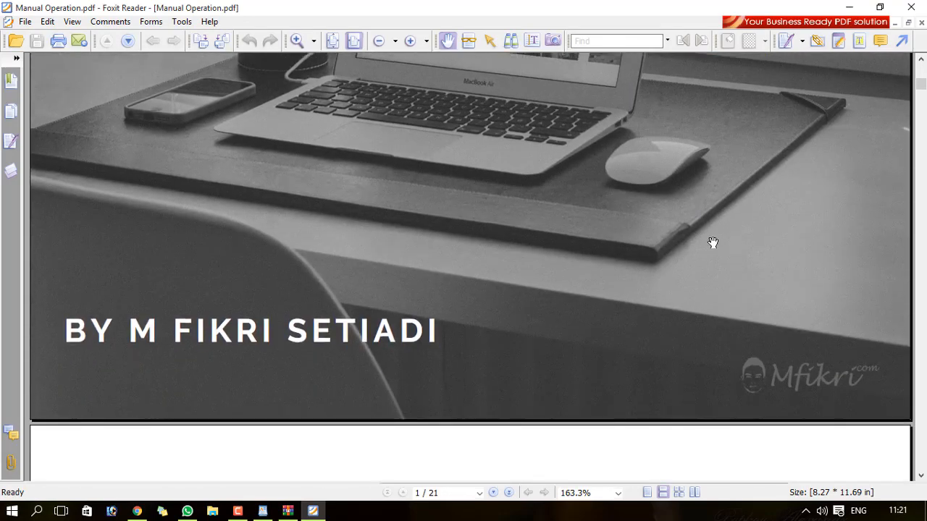
drag(922, 87, 922, 196)
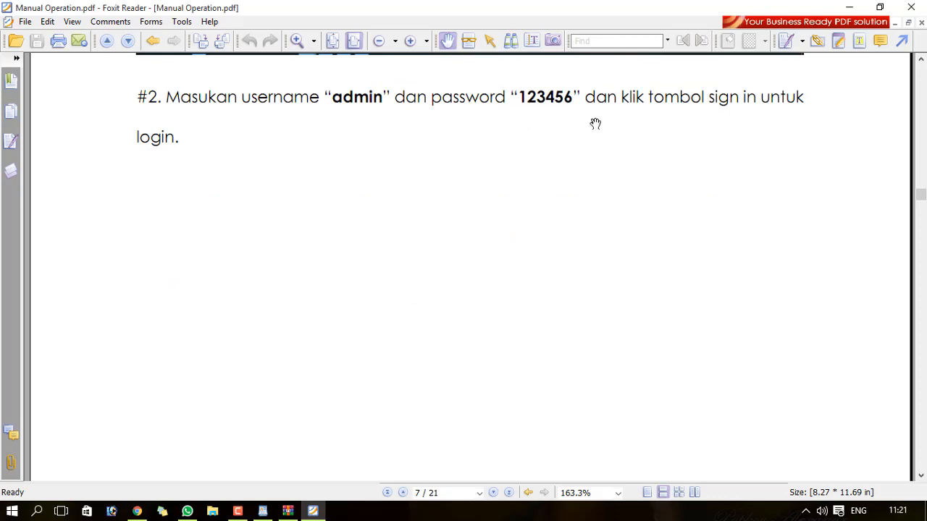
drag(921, 195, 921, 186)
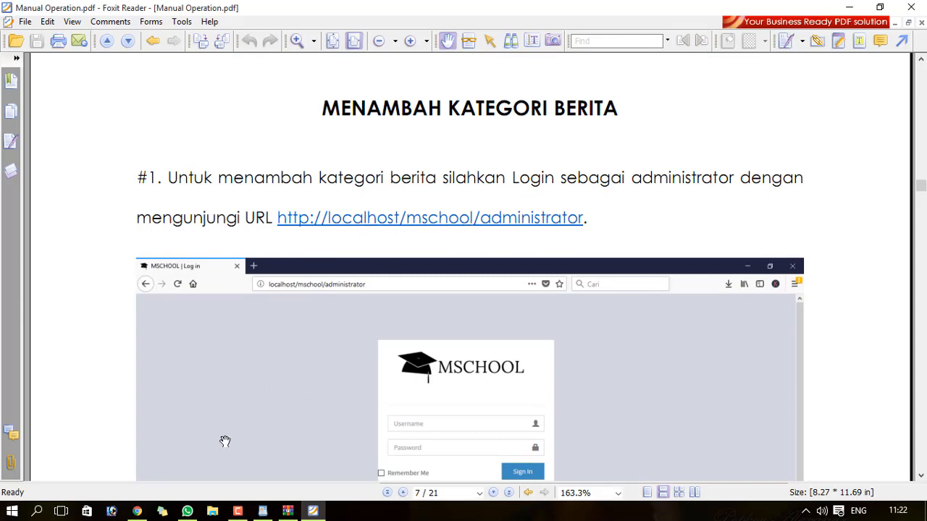
- Load mamifkhorkrw.sch.id/administrator in Chrome, then check the manual's login step
click(137, 511)
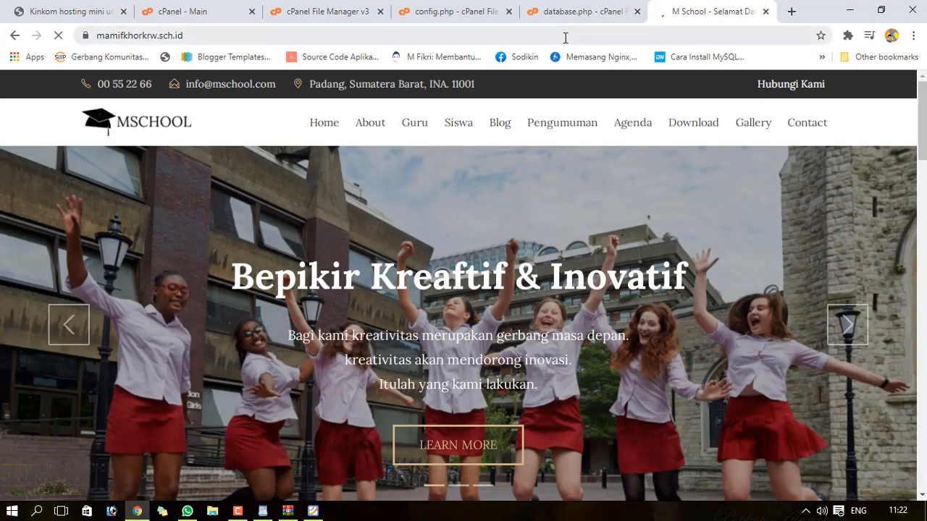
click(400, 38)
click(345, 36)
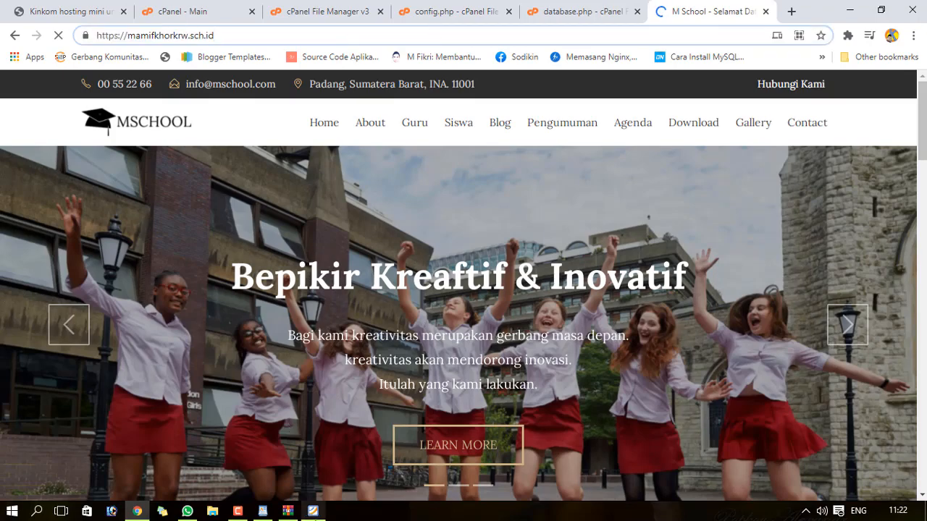
click(313, 512)
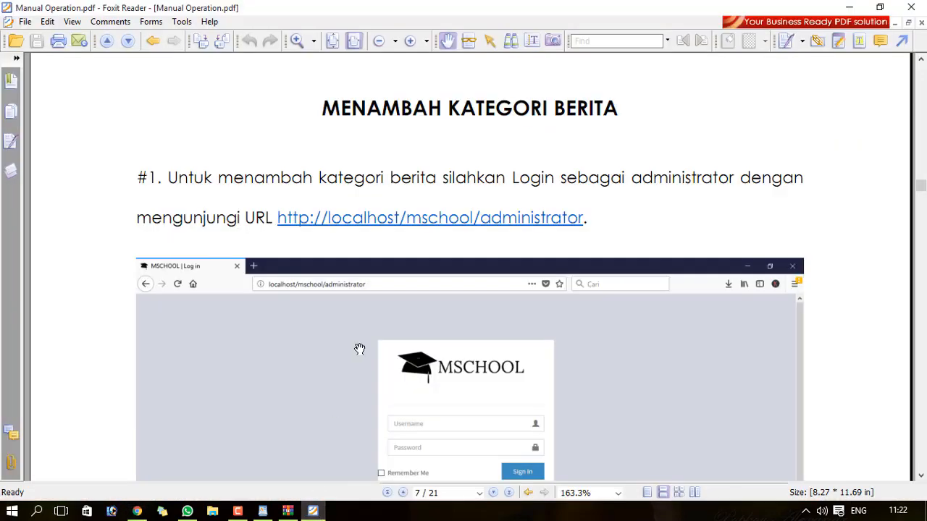
click(139, 513)
click(304, 37)
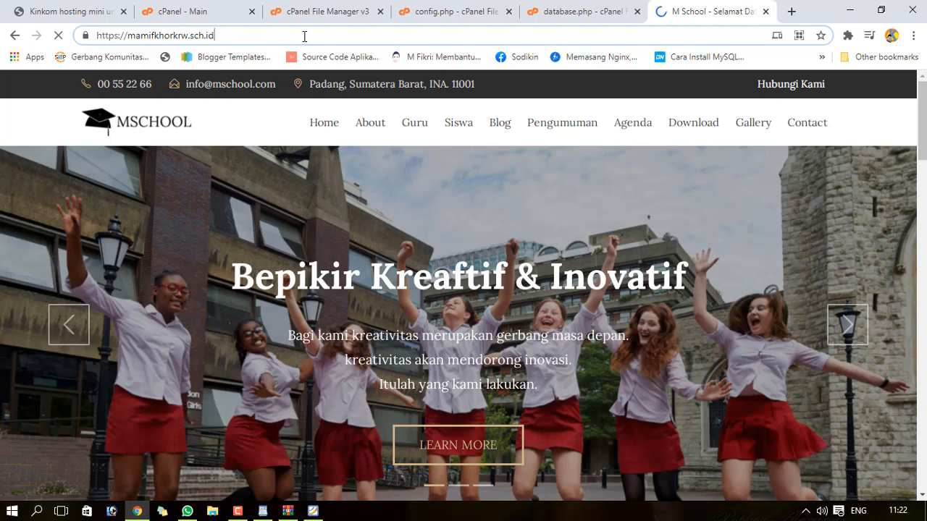
text(/adminis)
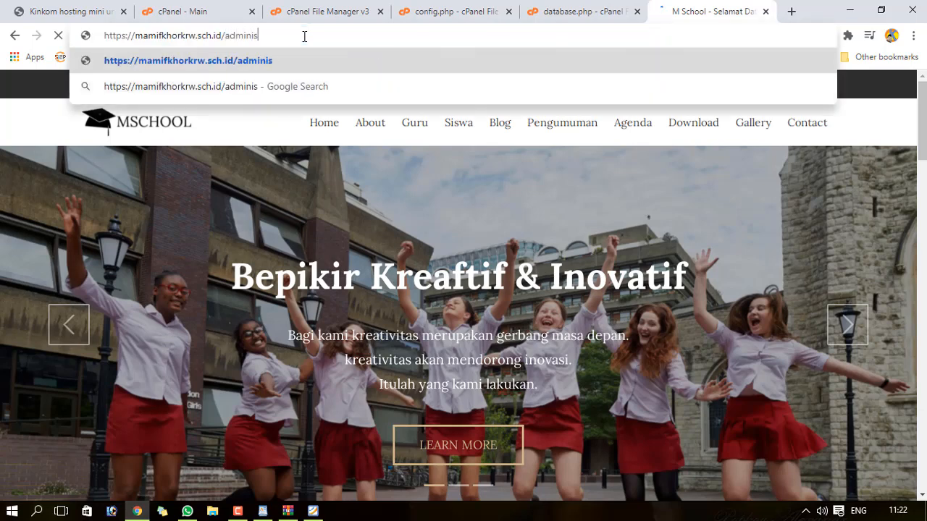
text(trator)
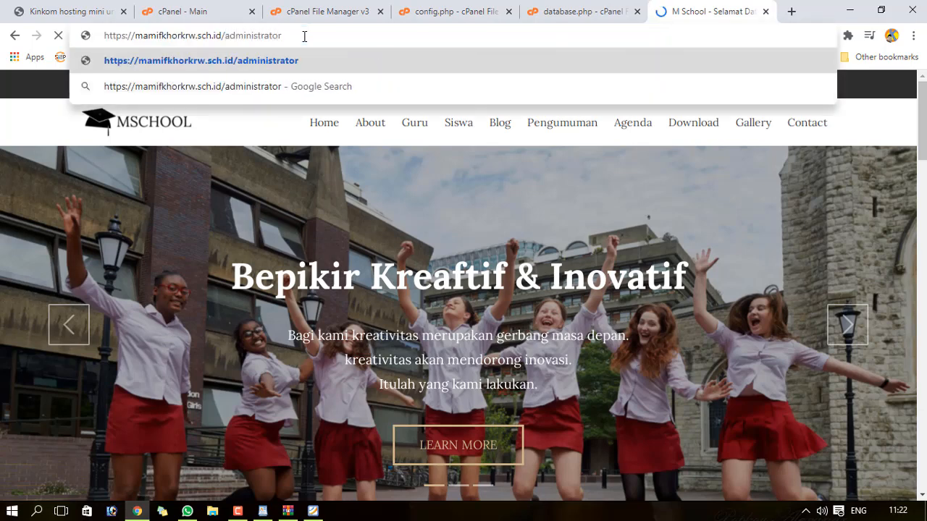
key(Return)
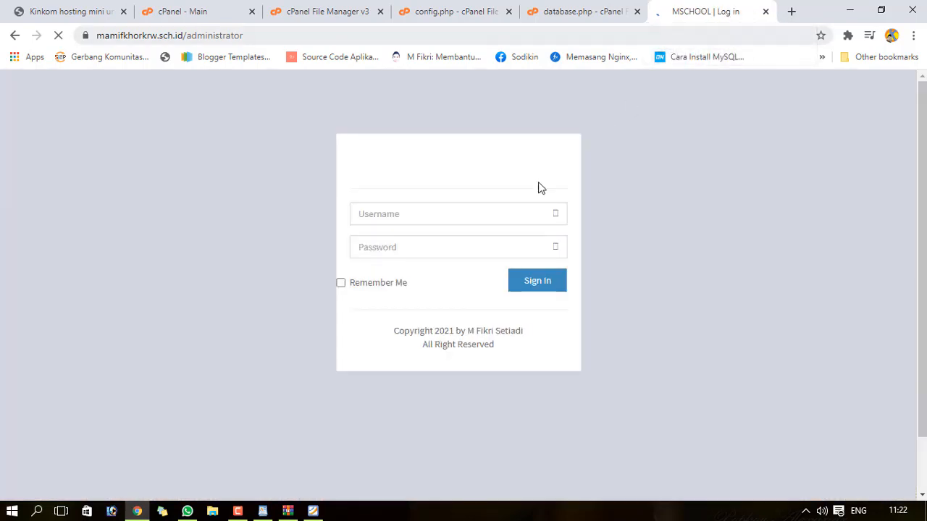
click(313, 511)
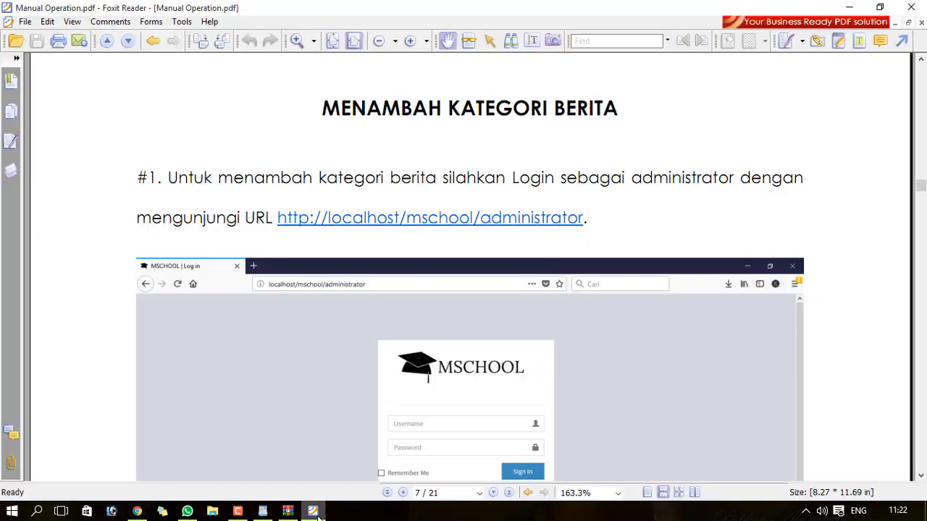
drag(922, 189, 922, 197)
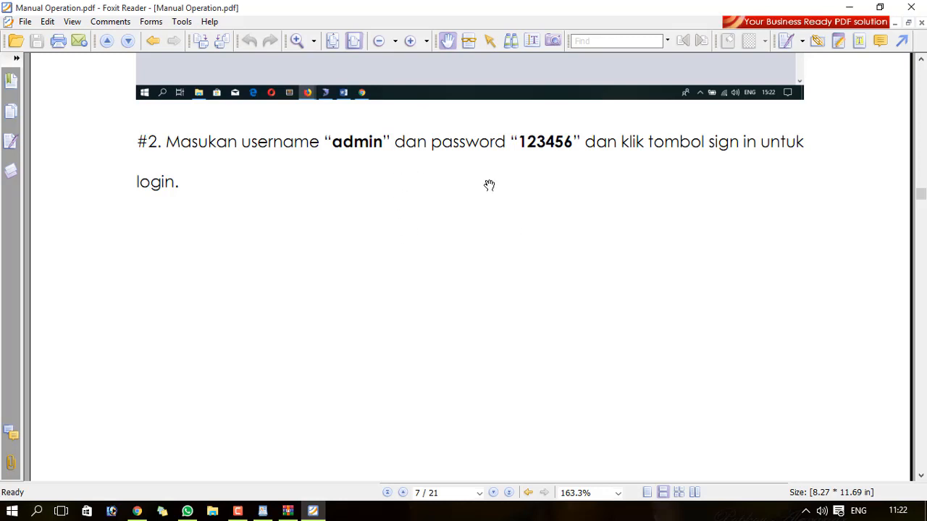
- Sign in on the administrator page with username admin and the admin password
click(137, 511)
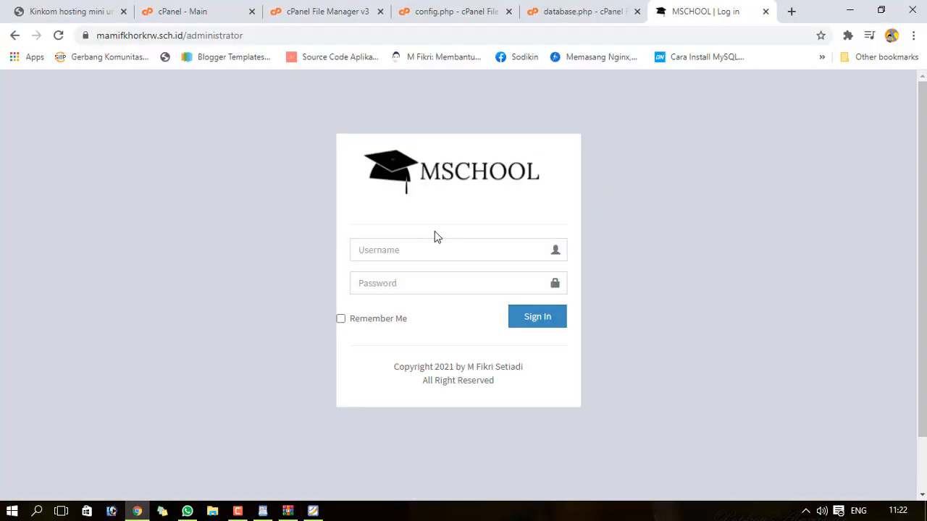
click(430, 245)
key(Tab)
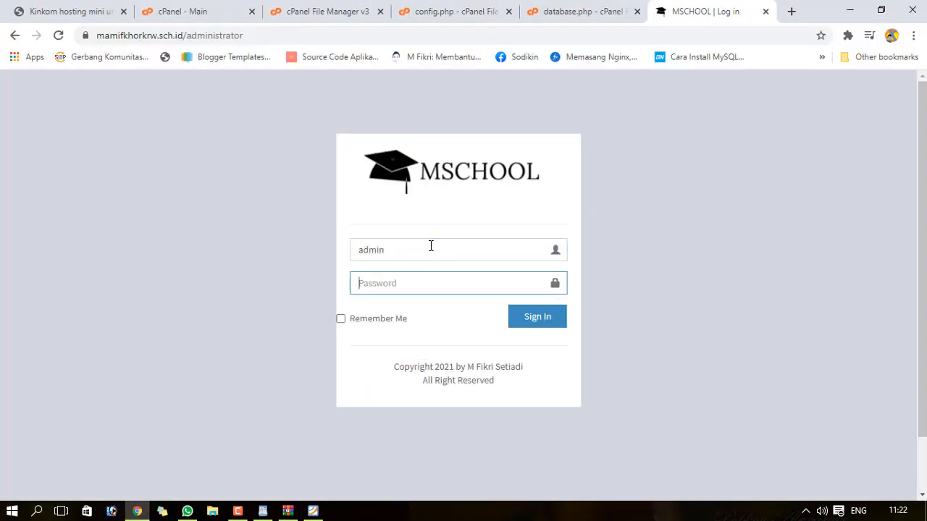
click(522, 323)
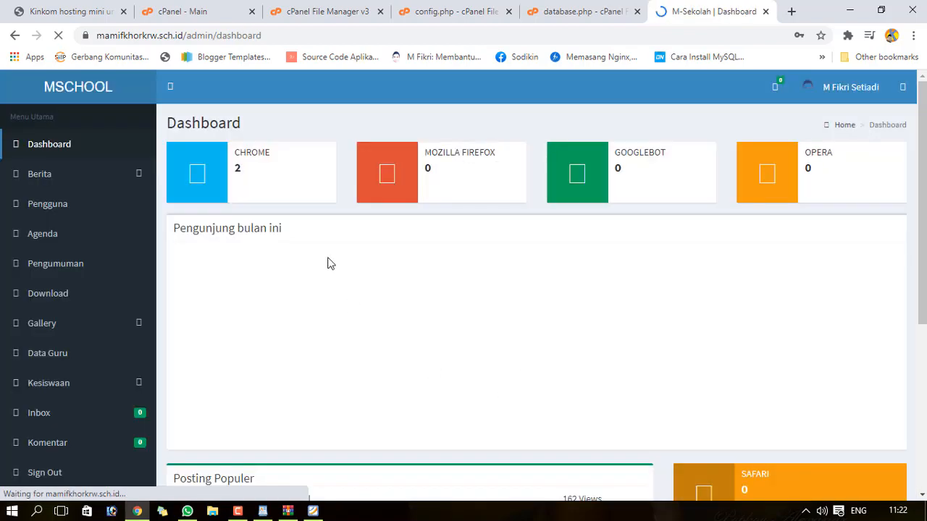
- Dismiss Chrome's save-password and password-check bubbles over the dashboard
scroll(869, 126, down, 4)
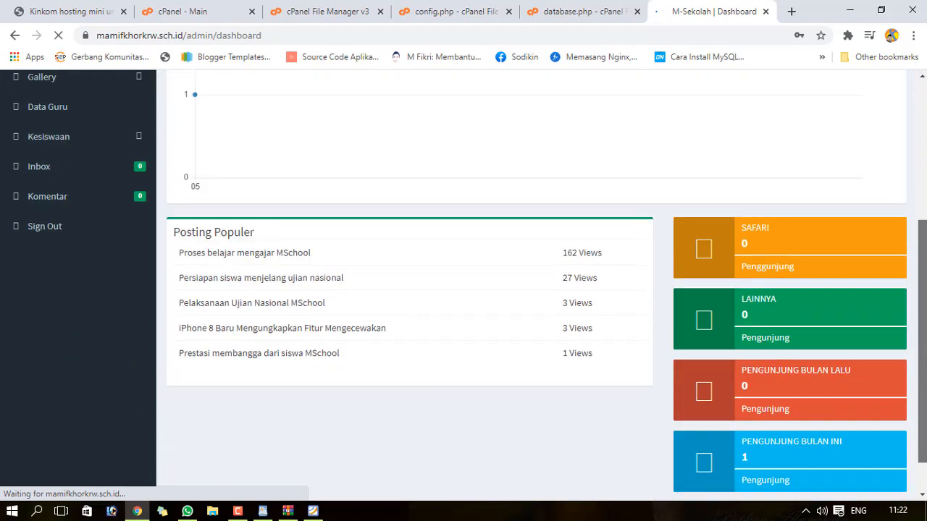
scroll(869, 126, up, 2)
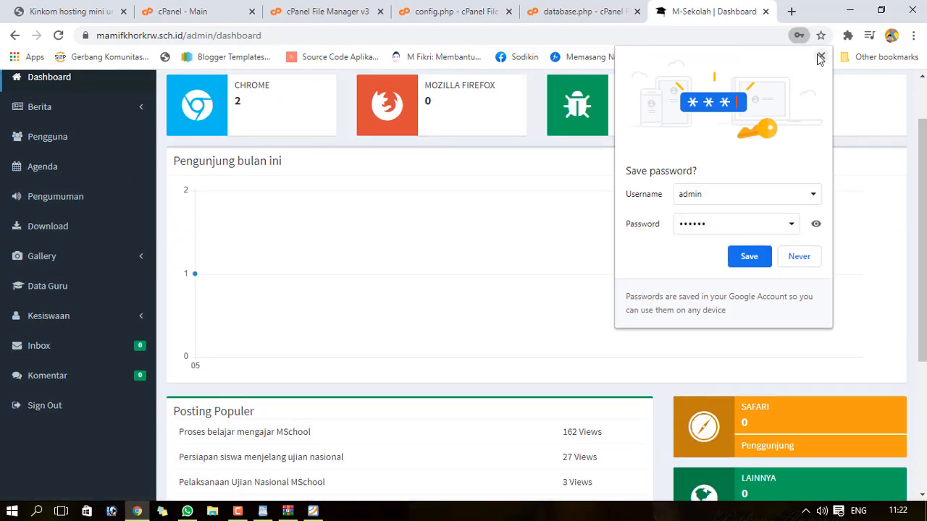
click(819, 56)
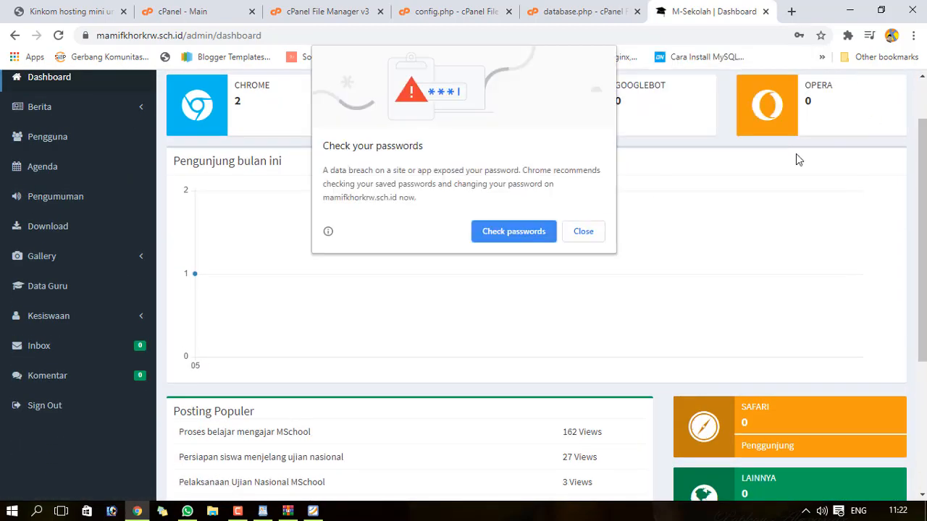
click(585, 232)
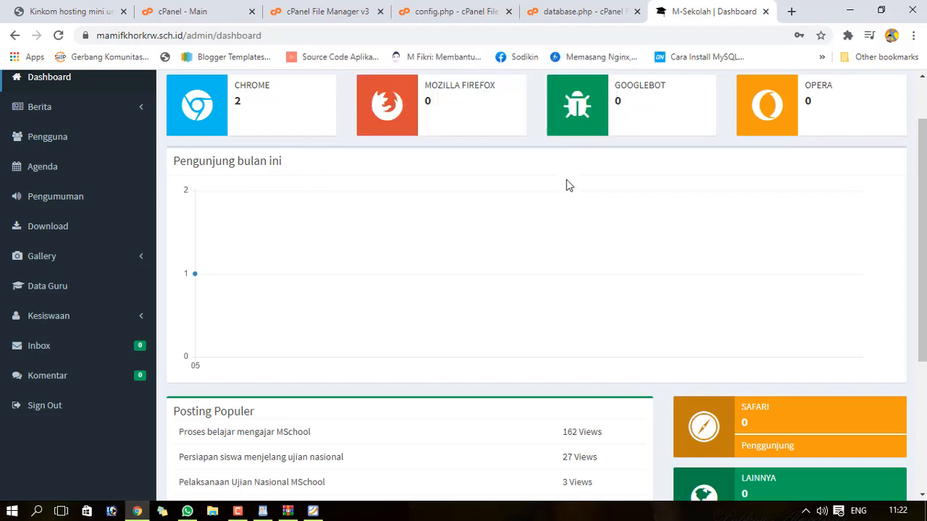